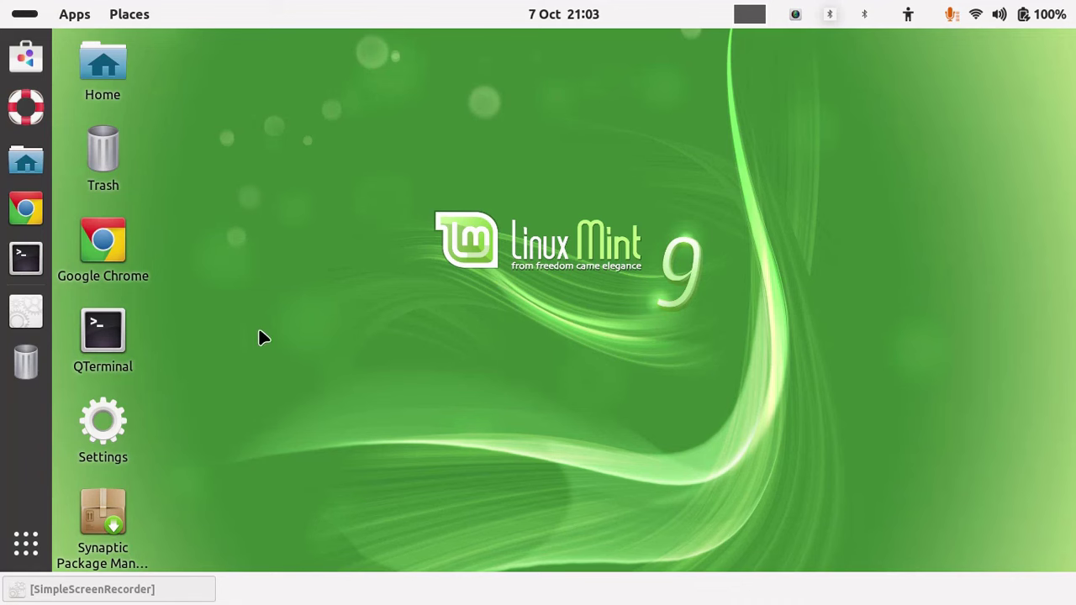
Browse the first three pages of installed applications and return to the desktop
left_click(26, 543)
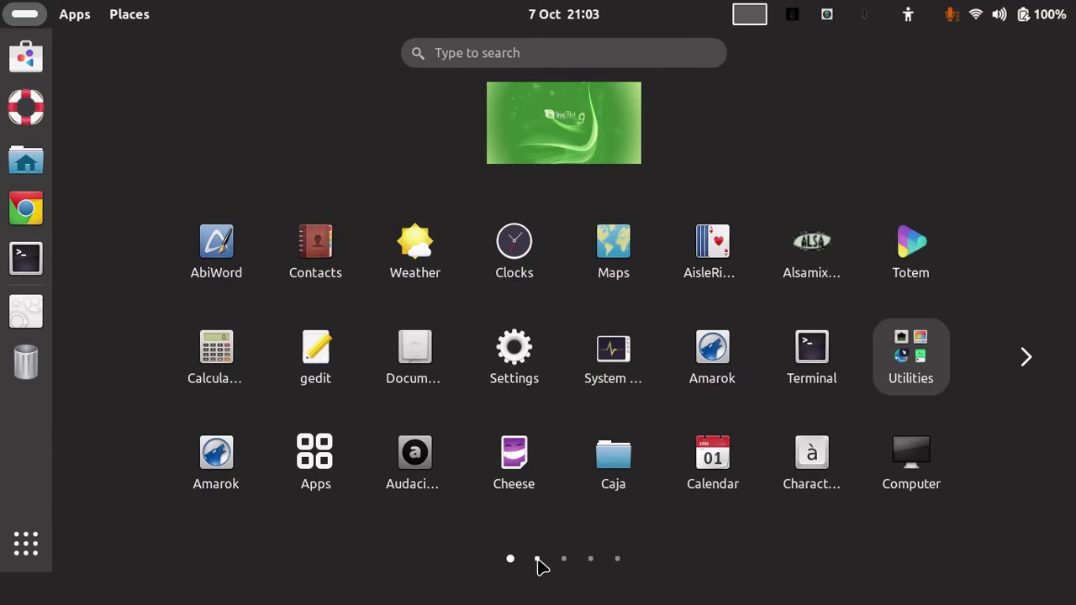
left_click(537, 560)
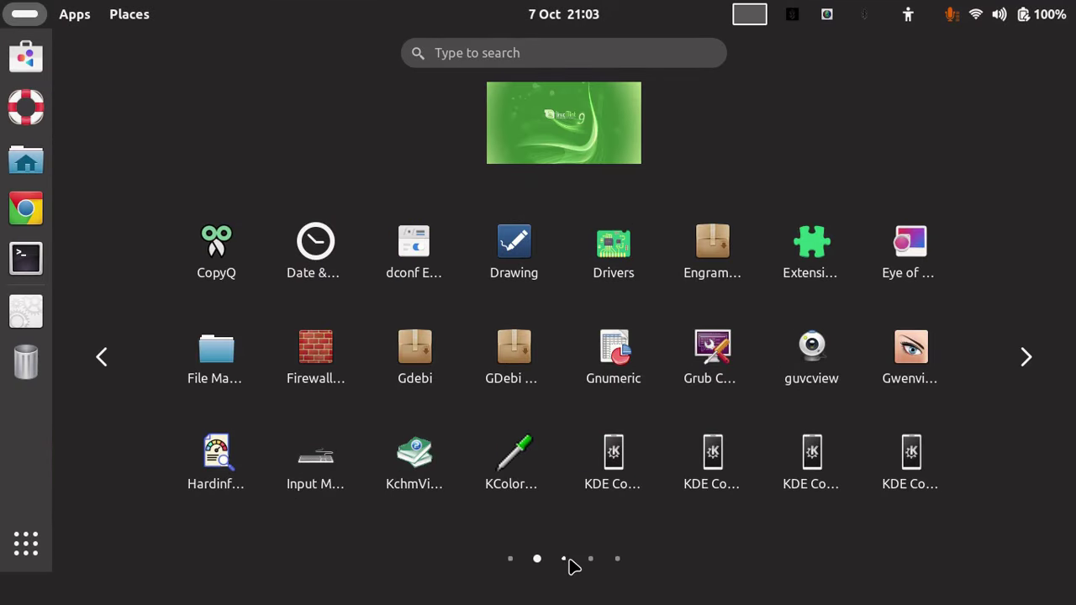
left_click(568, 561)
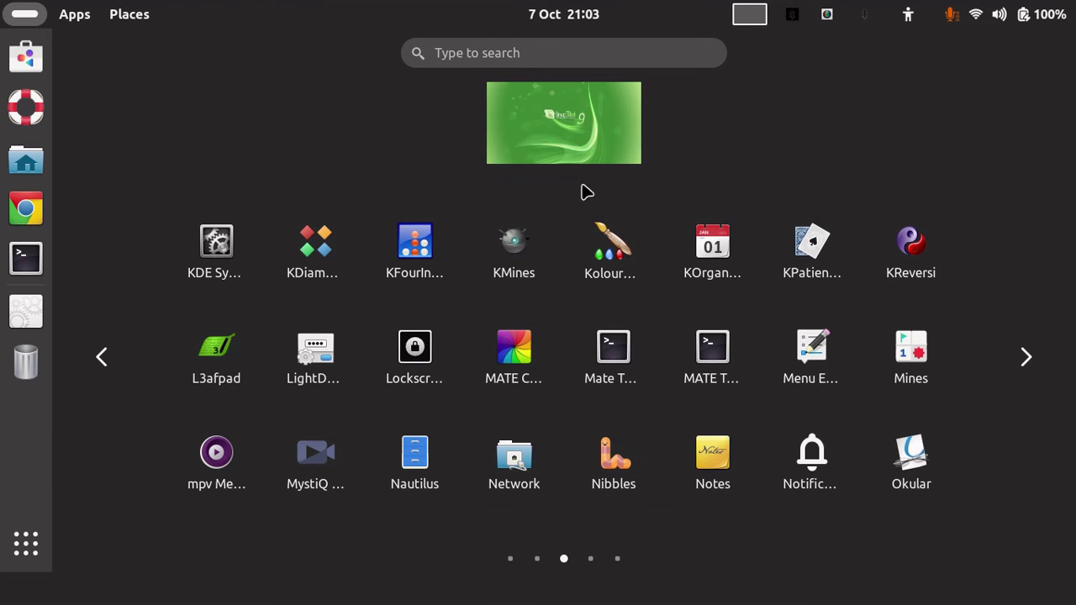
left_click(587, 141)
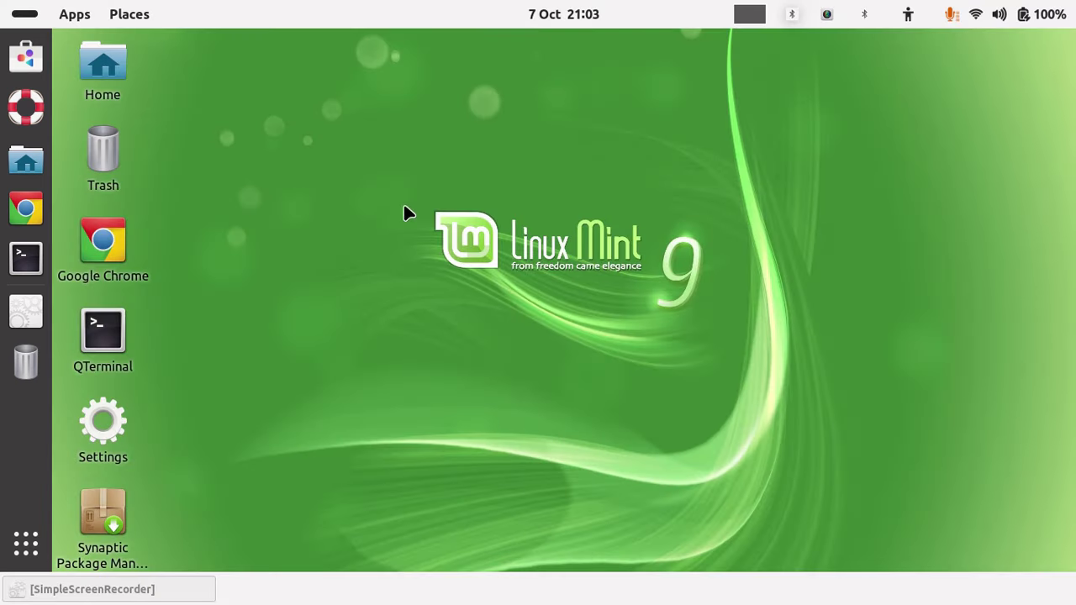
Open QTerminal from its desktop shortcut and run fastfetch
right_click(109, 326)
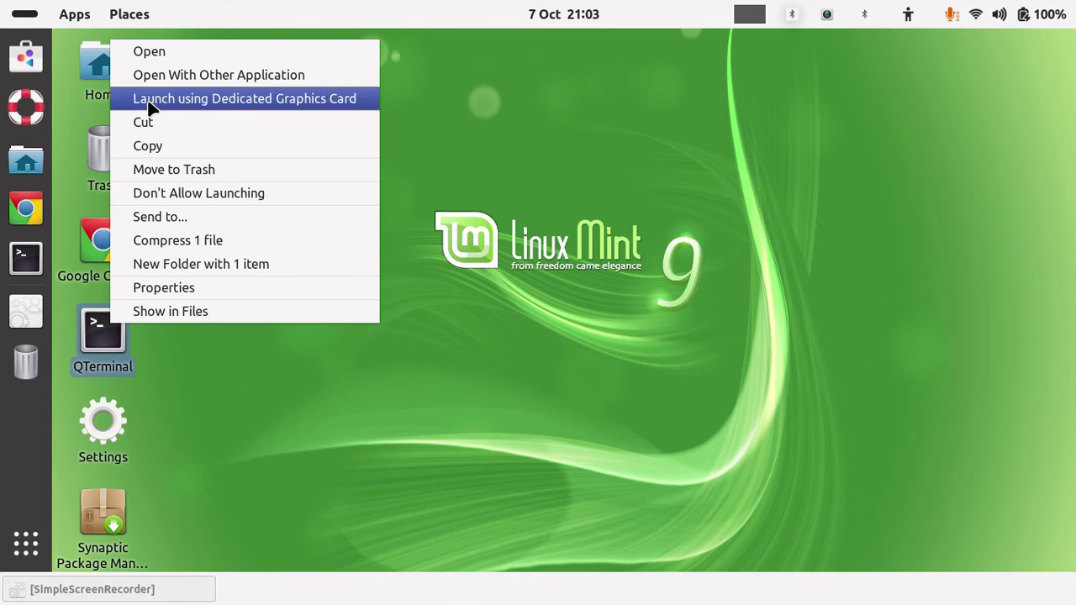
left_click(152, 52)
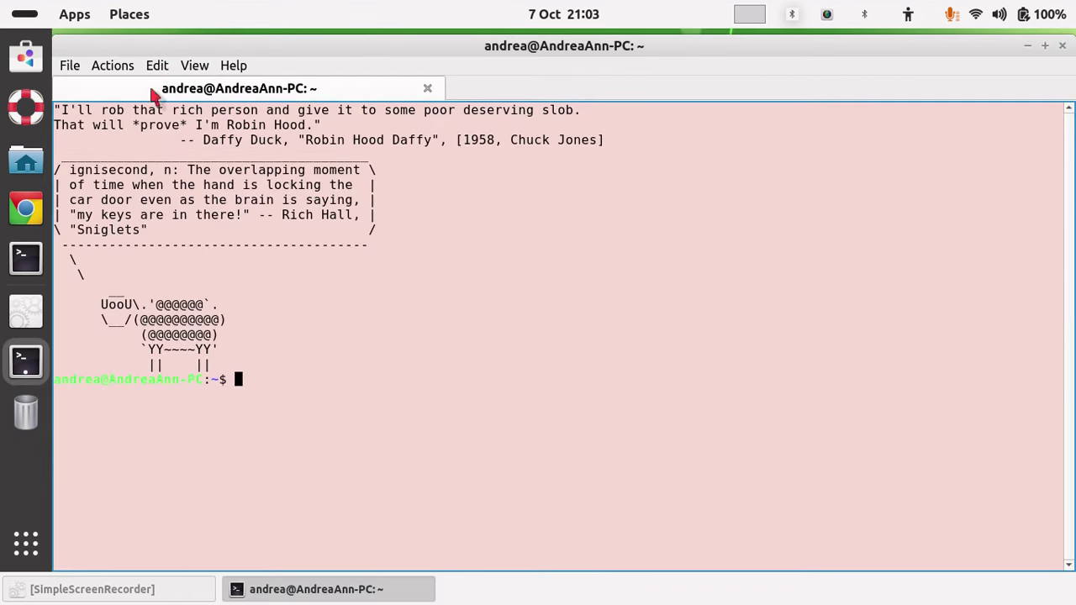
type("fastfetch")
key("Return")
Review the fastfetch system information in full and close QTerminal, confirming the exit
scroll(295, 327, "up", 6)
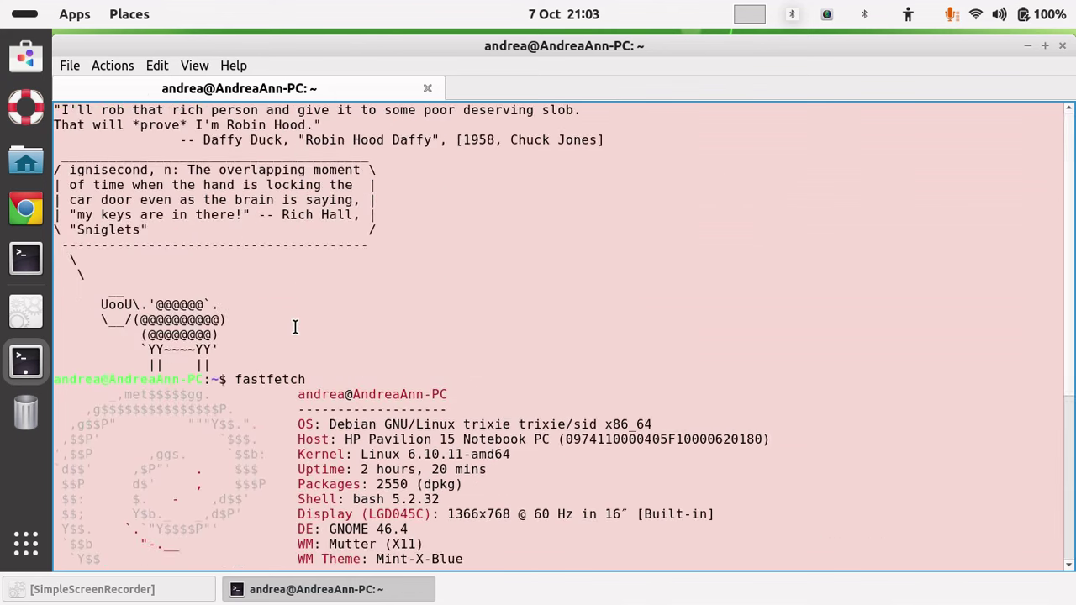
scroll(337, 316, "down", 5)
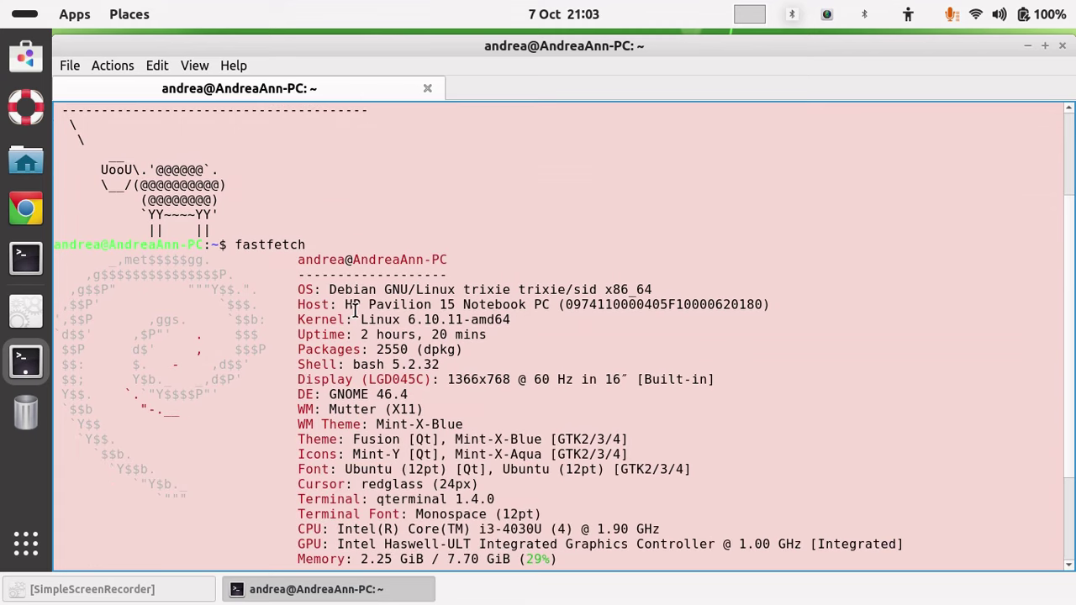
scroll(422, 311, "down", 1)
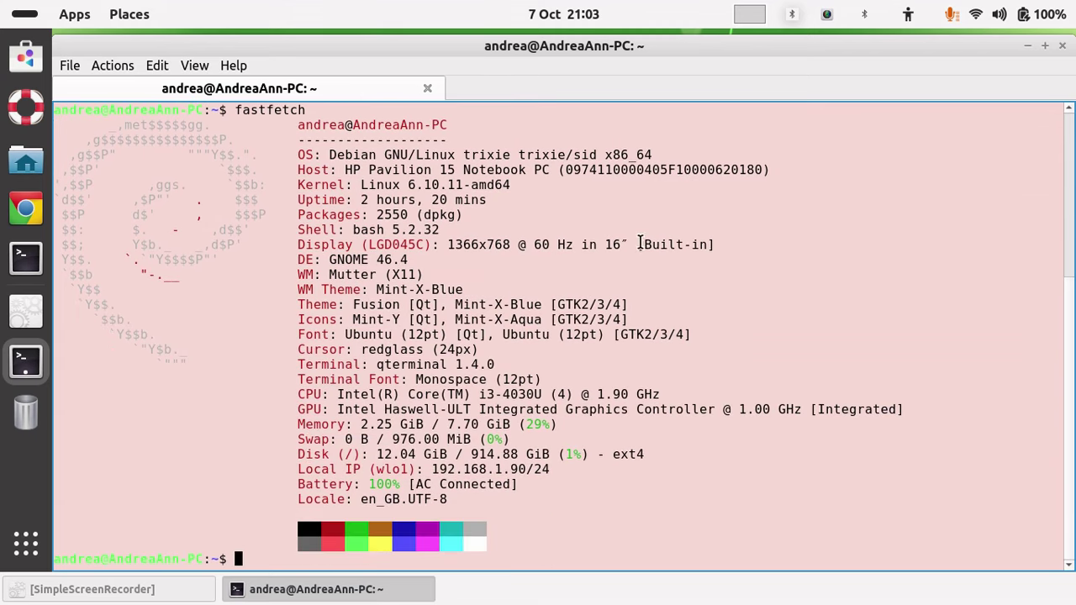
scroll(583, 269, "up", 2)
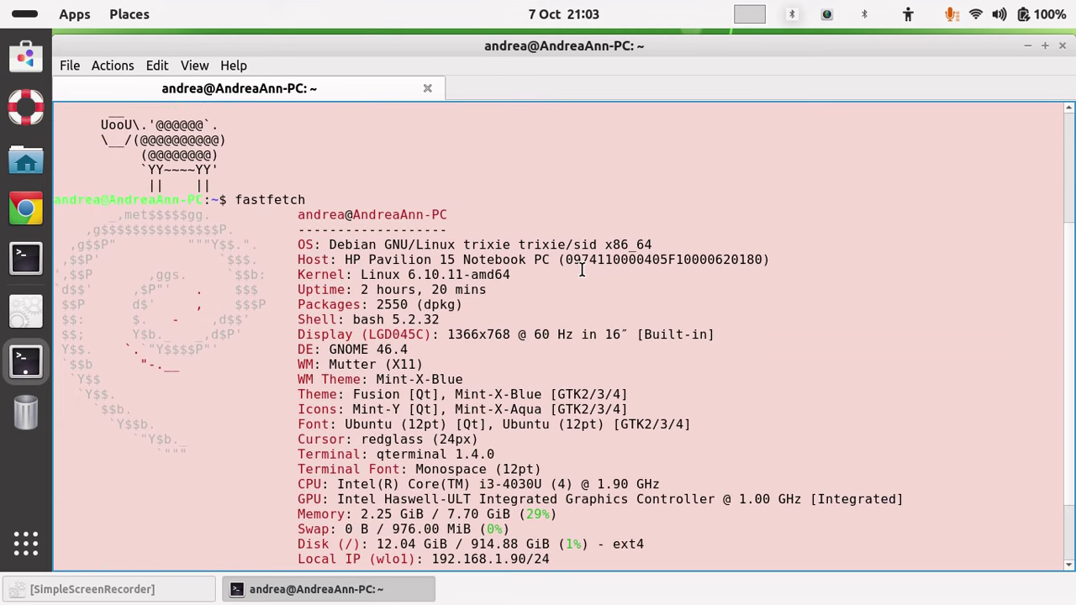
left_click(1061, 47)
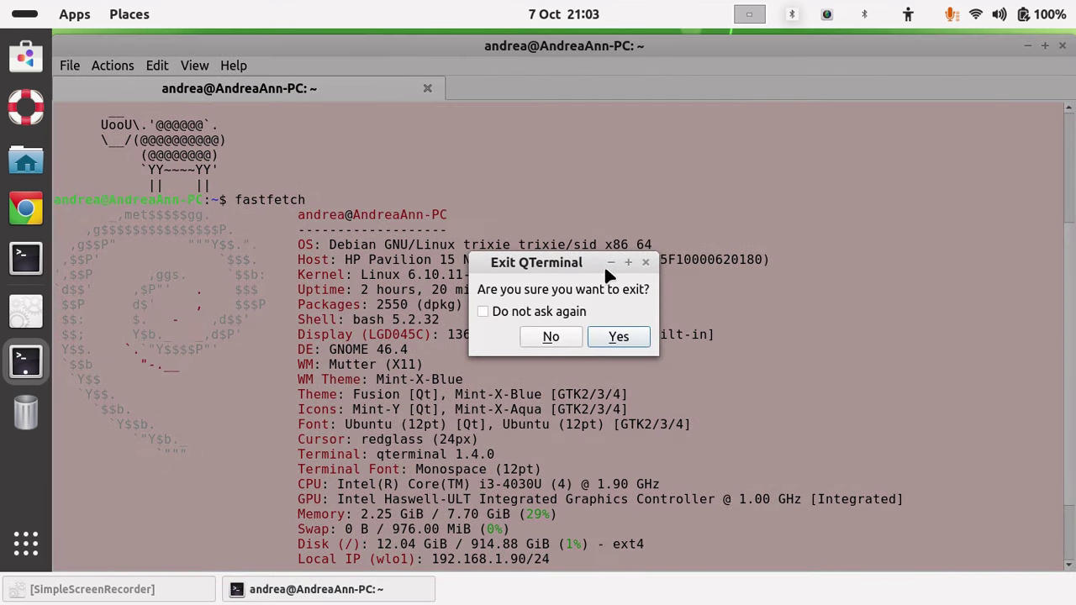
left_click(607, 345)
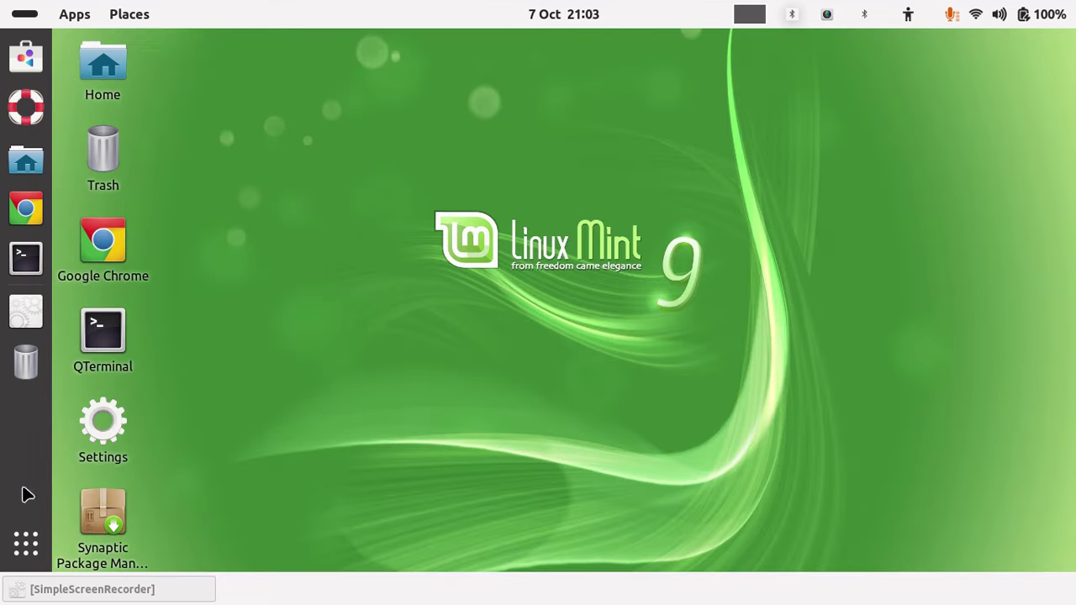
Search the installed applications for "nau" and launch Nautilus
left_click(26, 545)
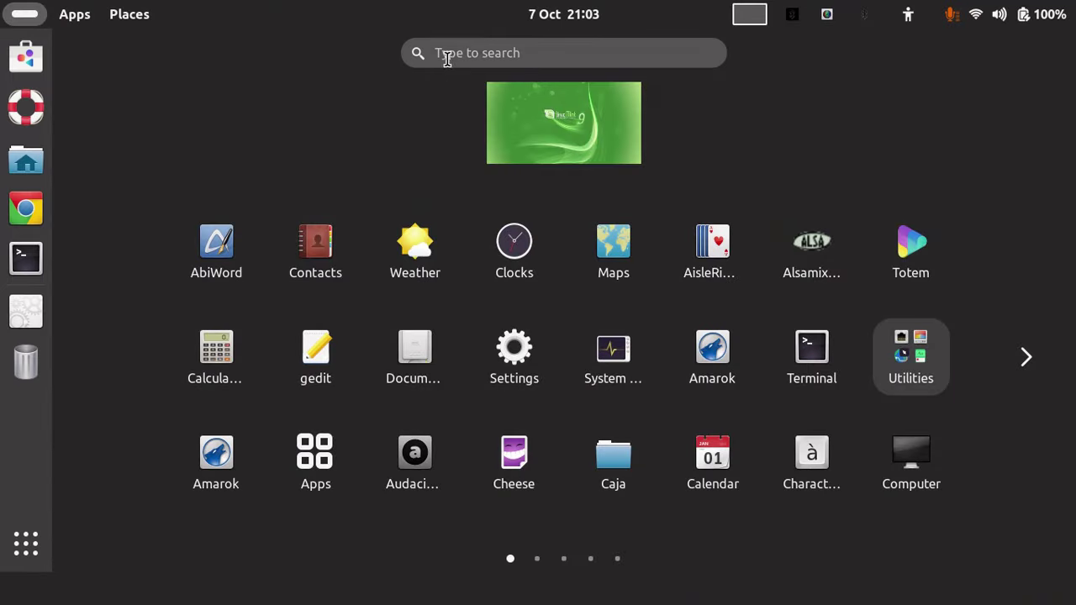
type("nau")
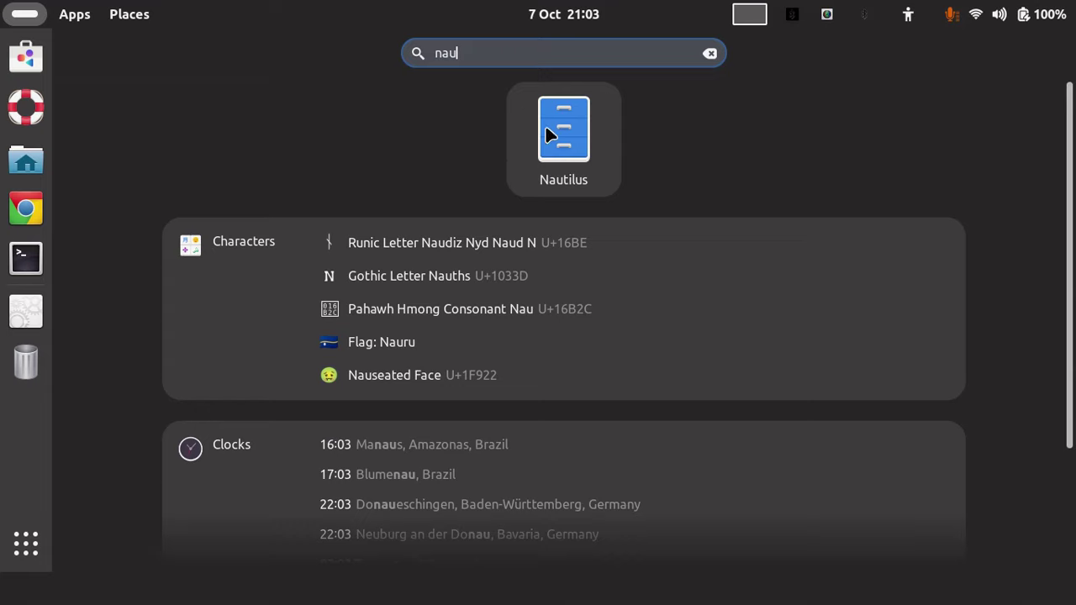
left_click(553, 133)
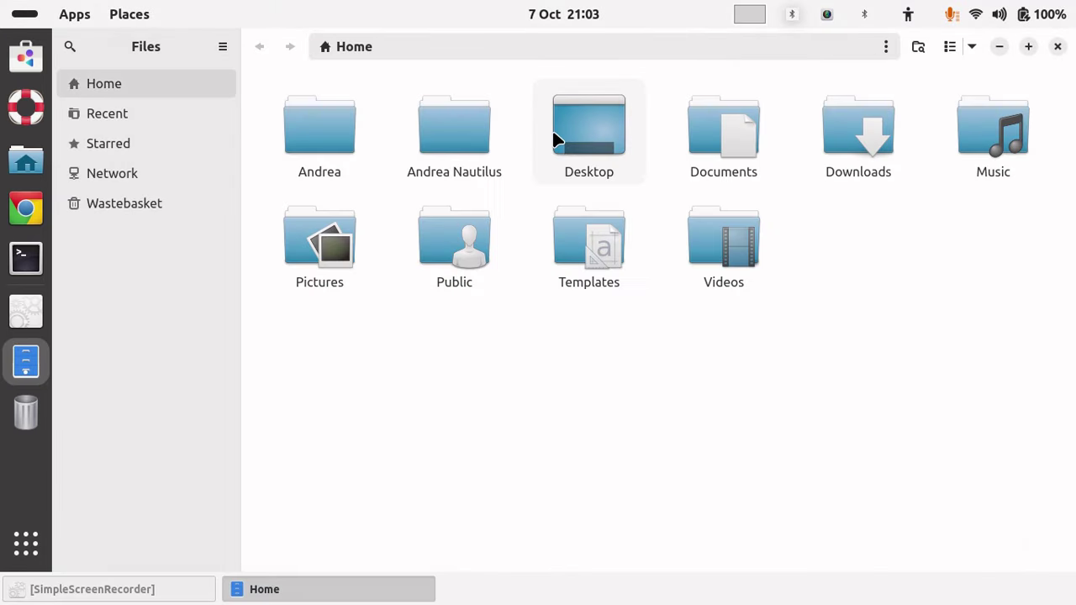
Check the version of the Files application in its About information and close it
left_click(219, 52)
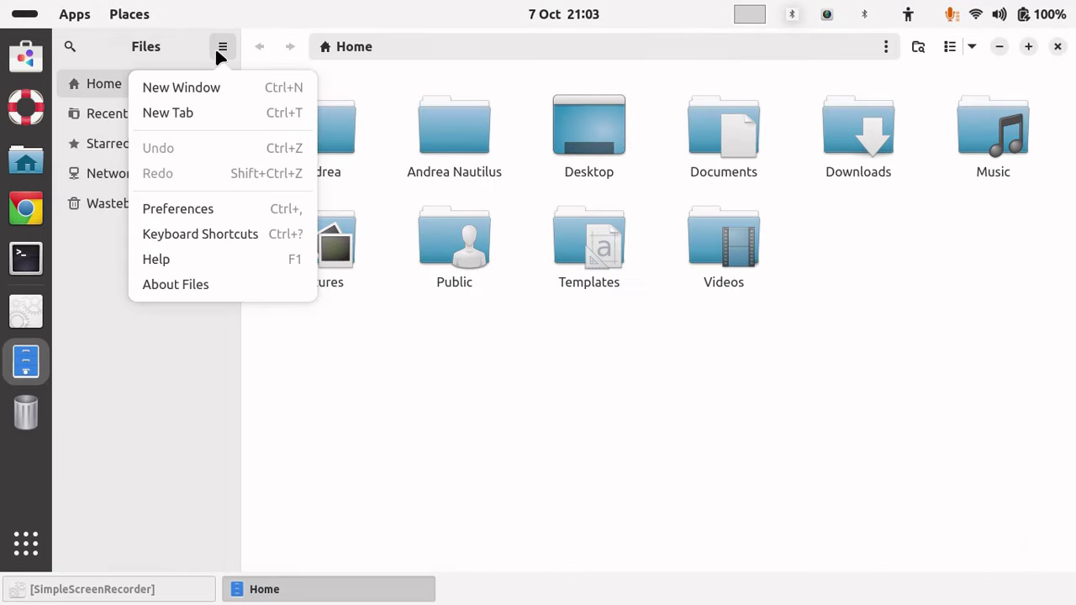
left_click(164, 285)
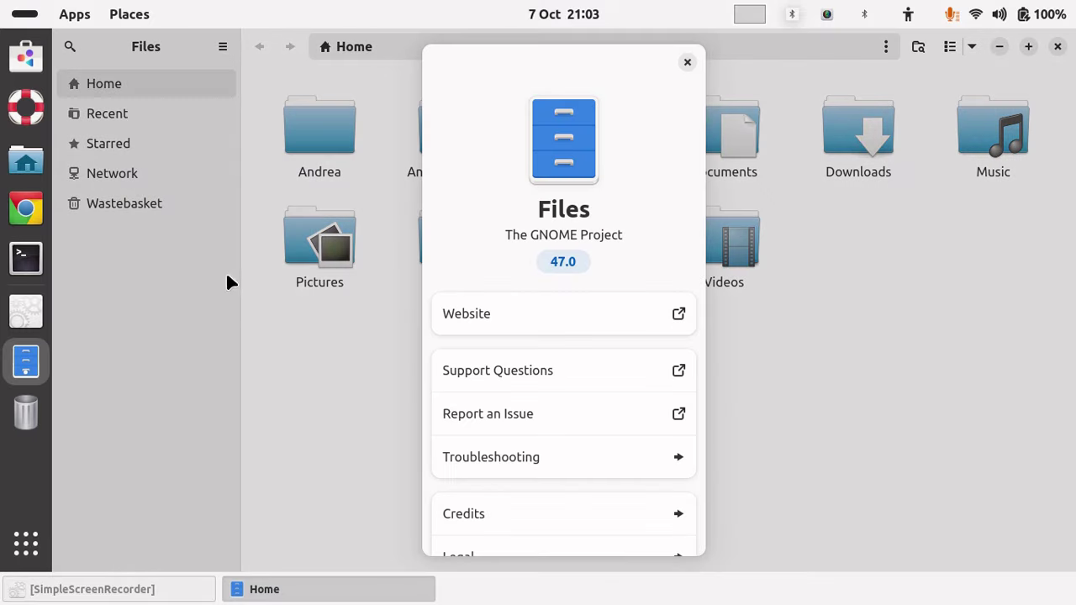
left_click(686, 62)
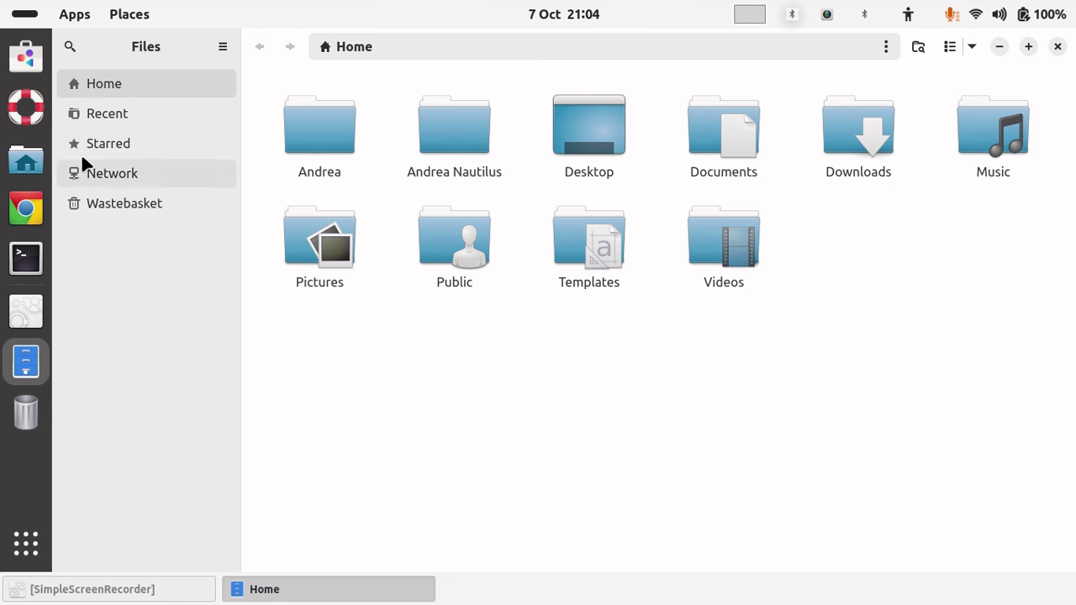
View the Recent, Starred, Network and Wastebasket locations in turn and return to Home
left_click(111, 120)
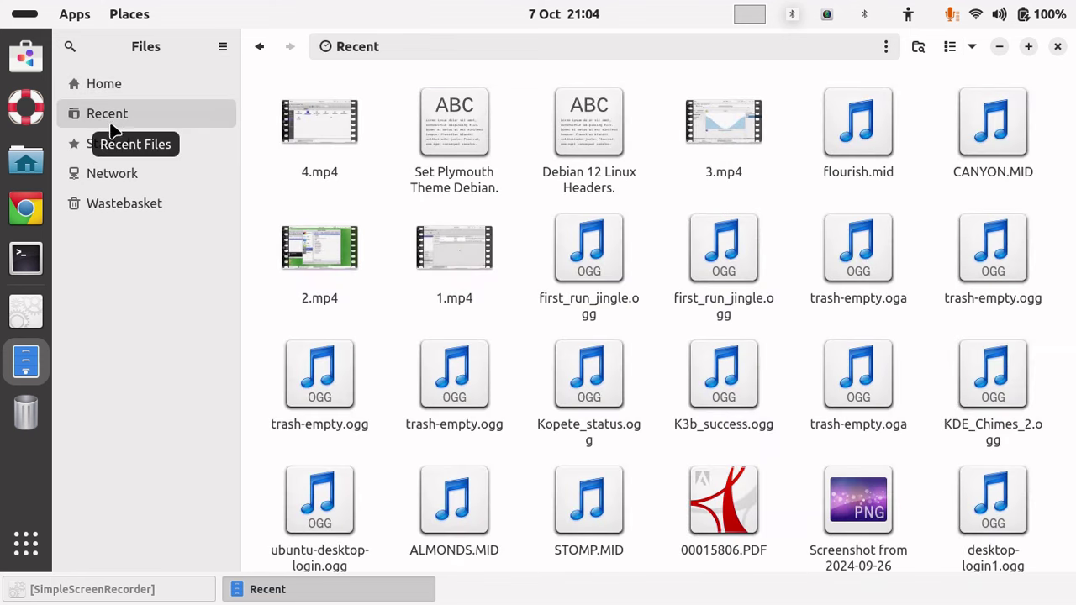
left_click(109, 145)
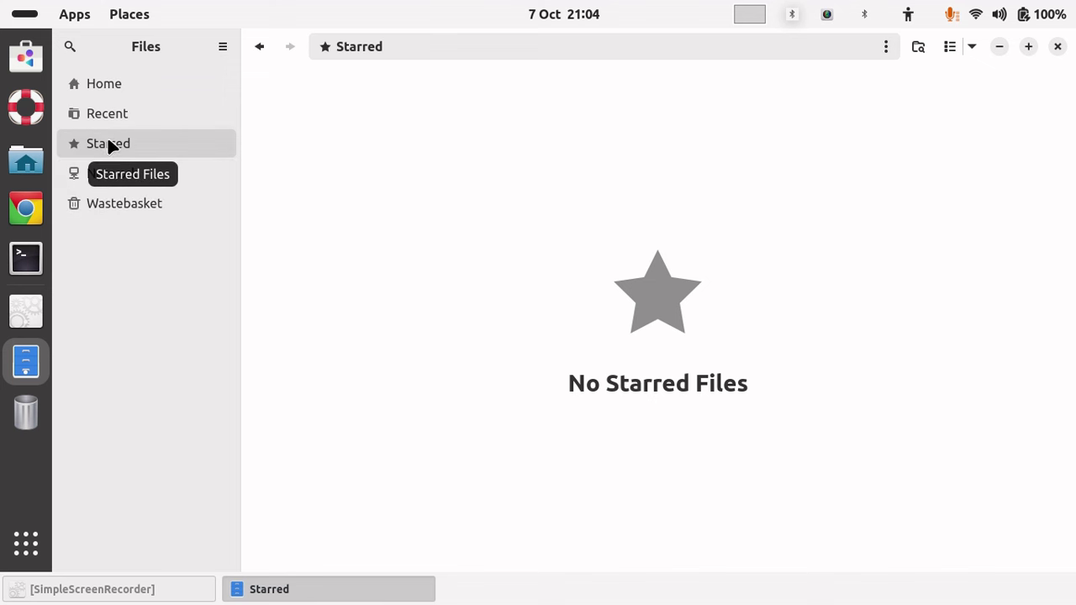
left_click(106, 177)
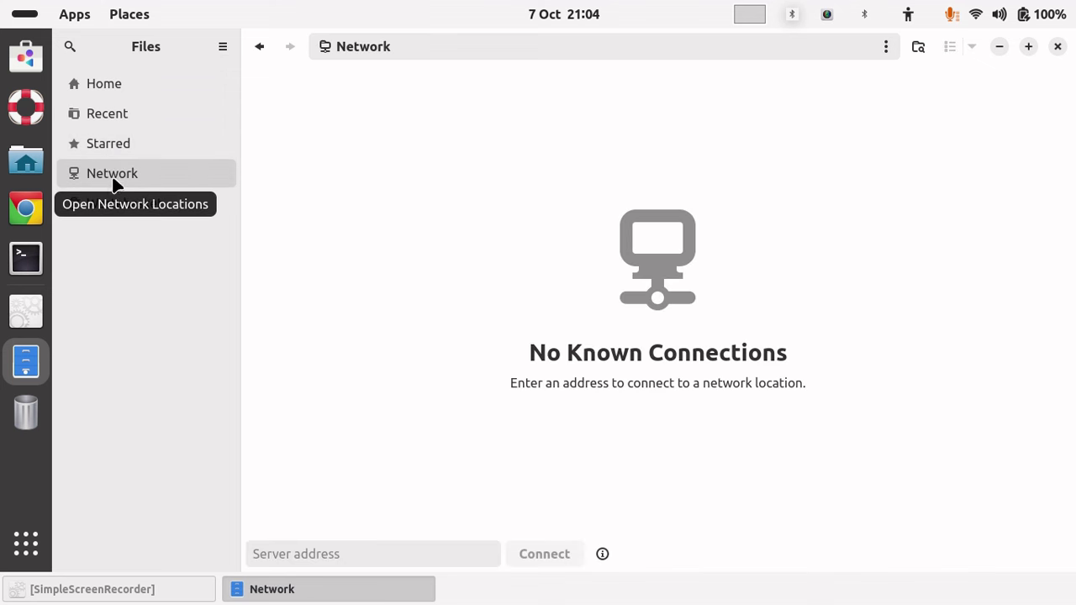
left_click(122, 212)
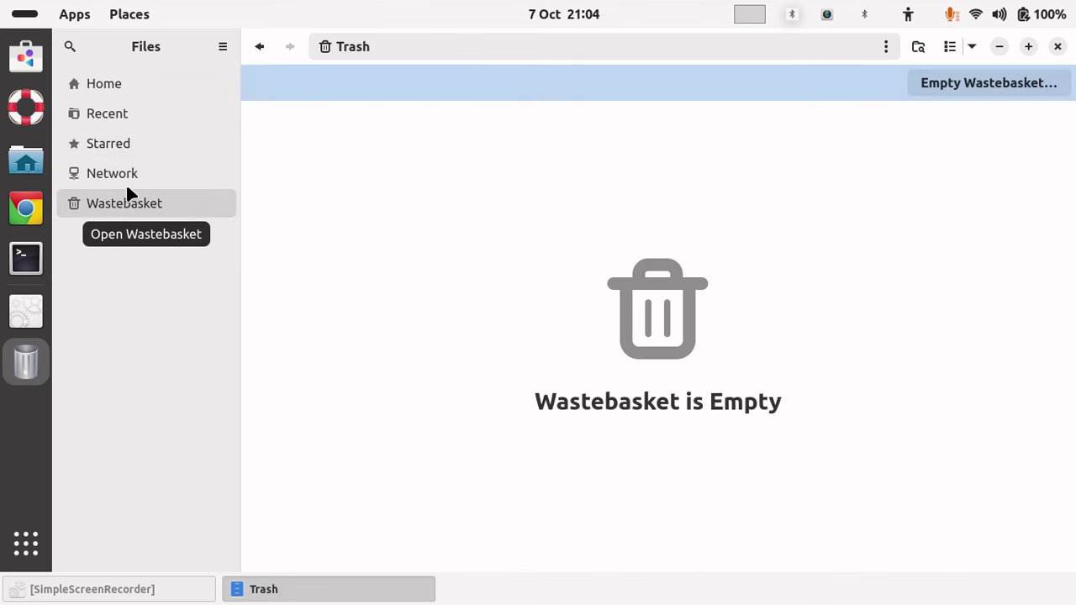
left_click(110, 88)
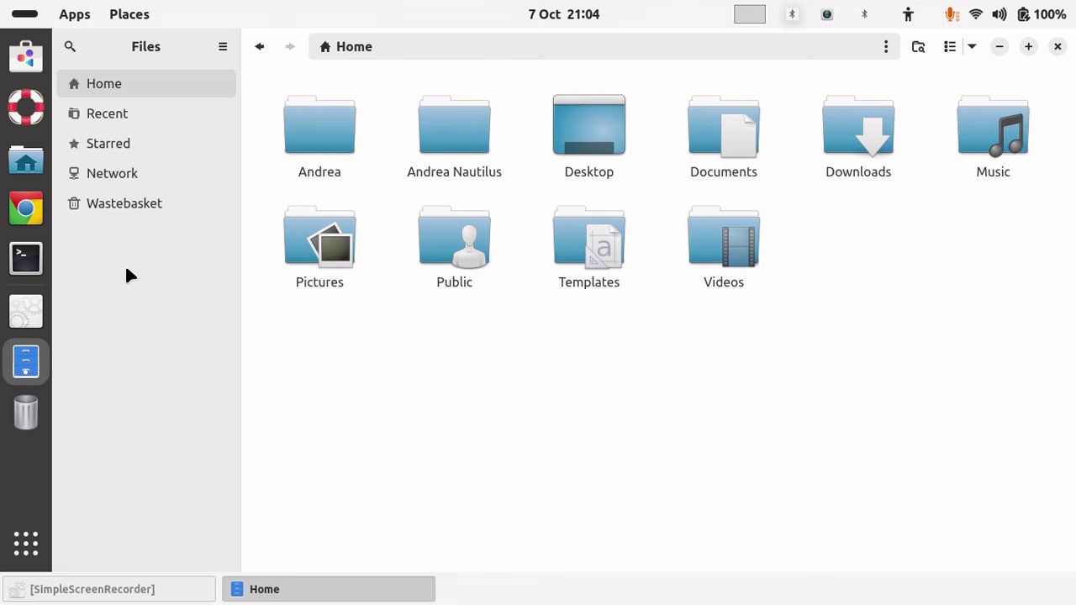
Show the About Files information twice, closing it each time
left_click(223, 48)
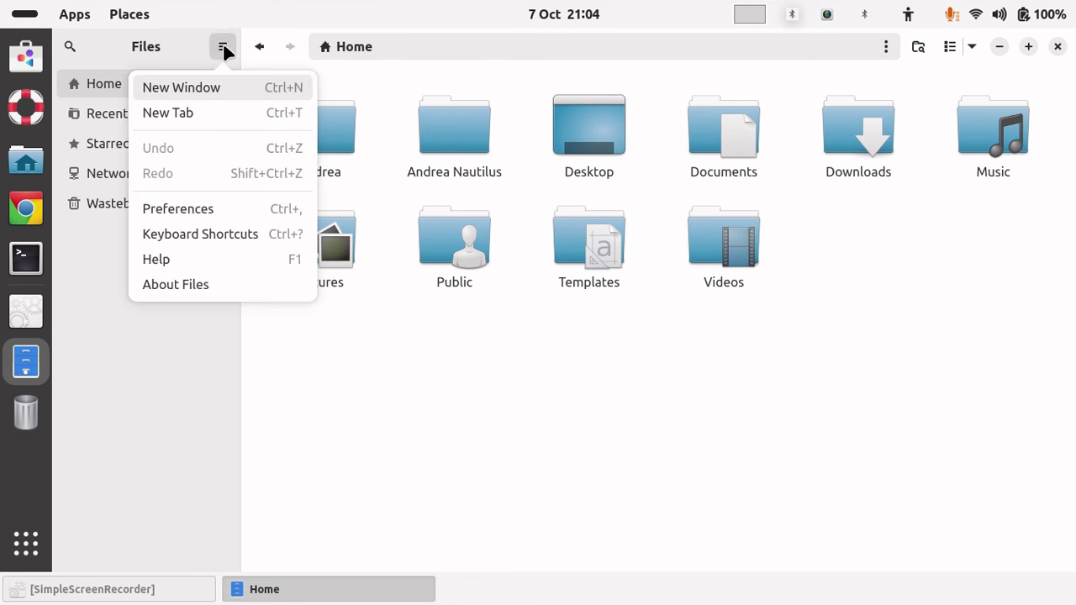
left_click(177, 286)
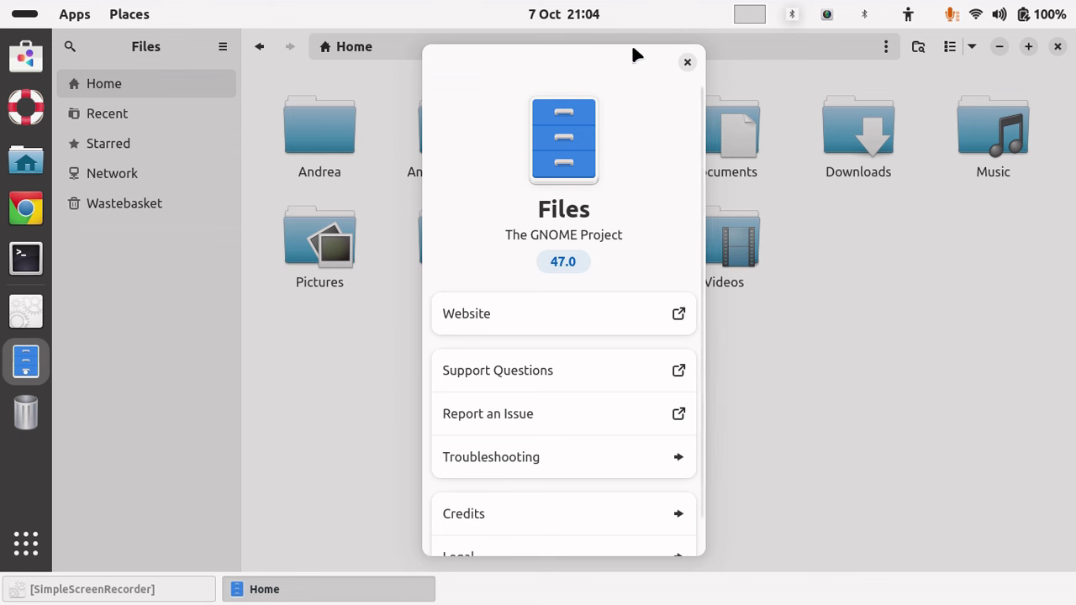
left_click(688, 63)
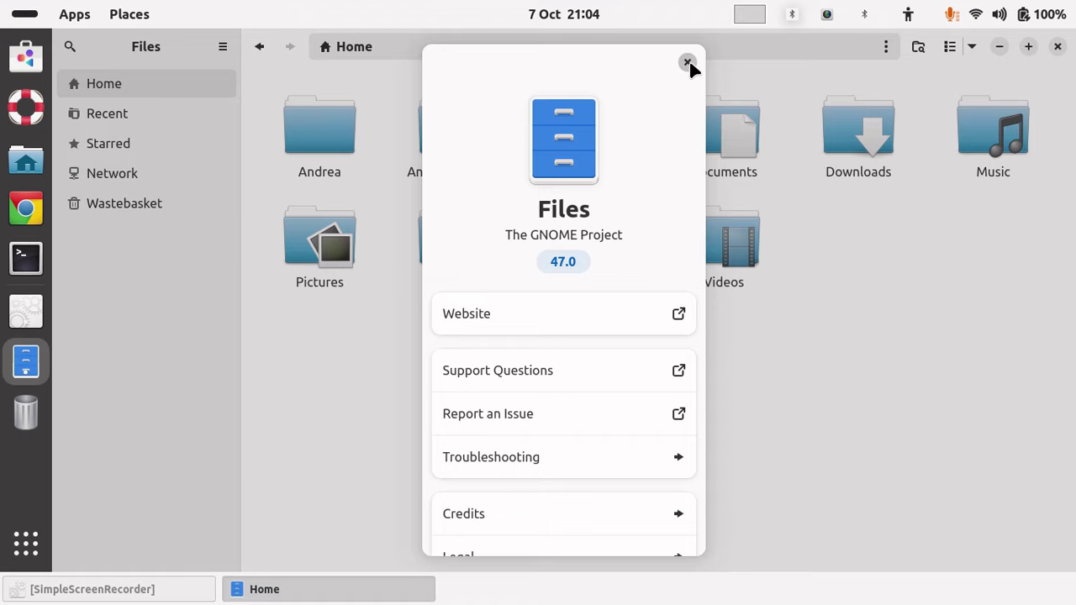
left_click(222, 48)
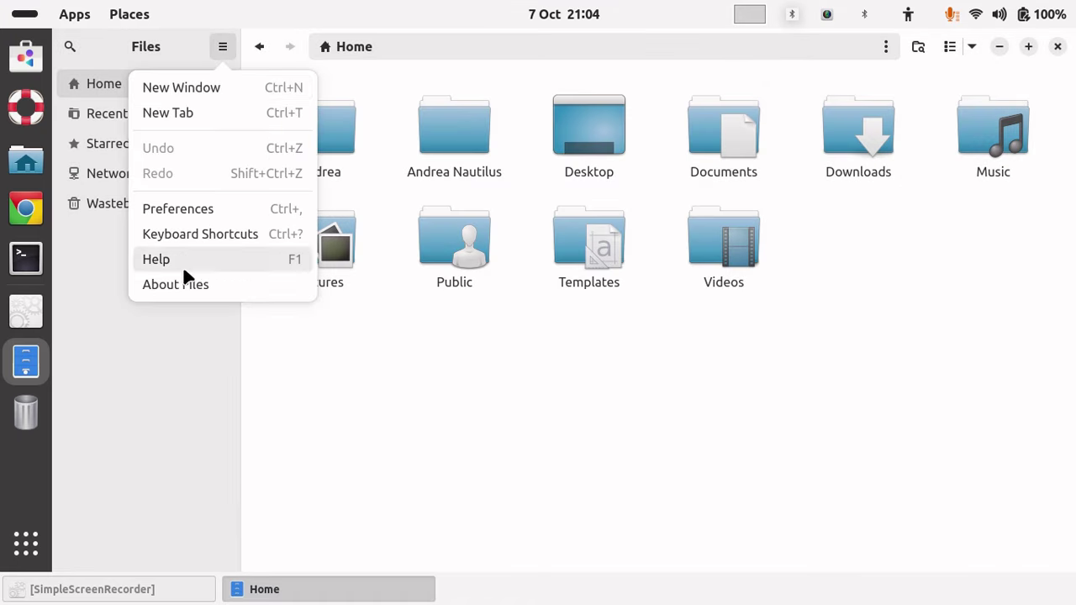
left_click(181, 285)
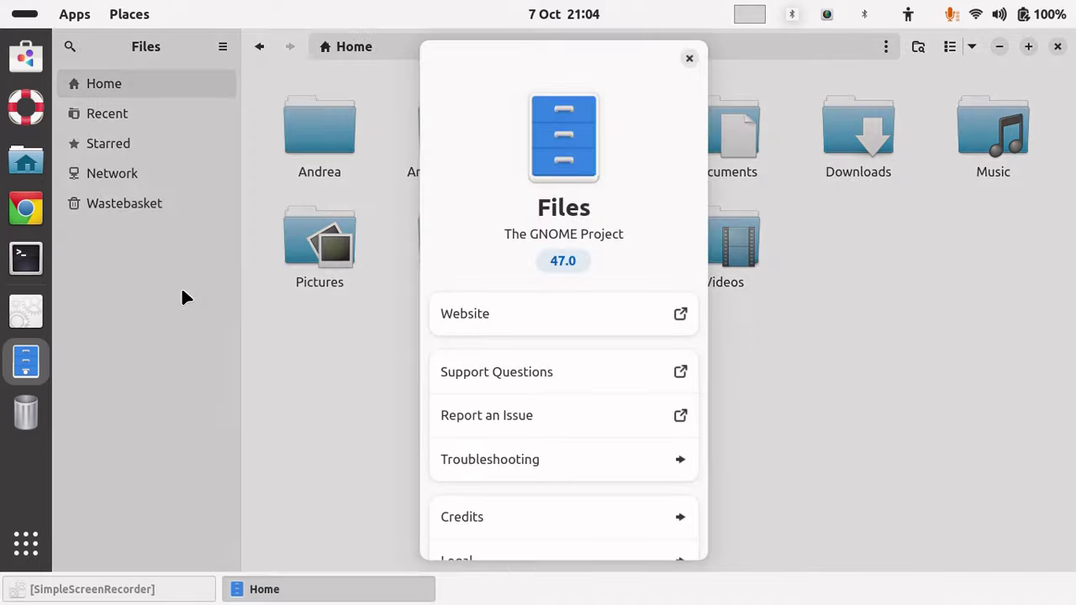
left_click(687, 64)
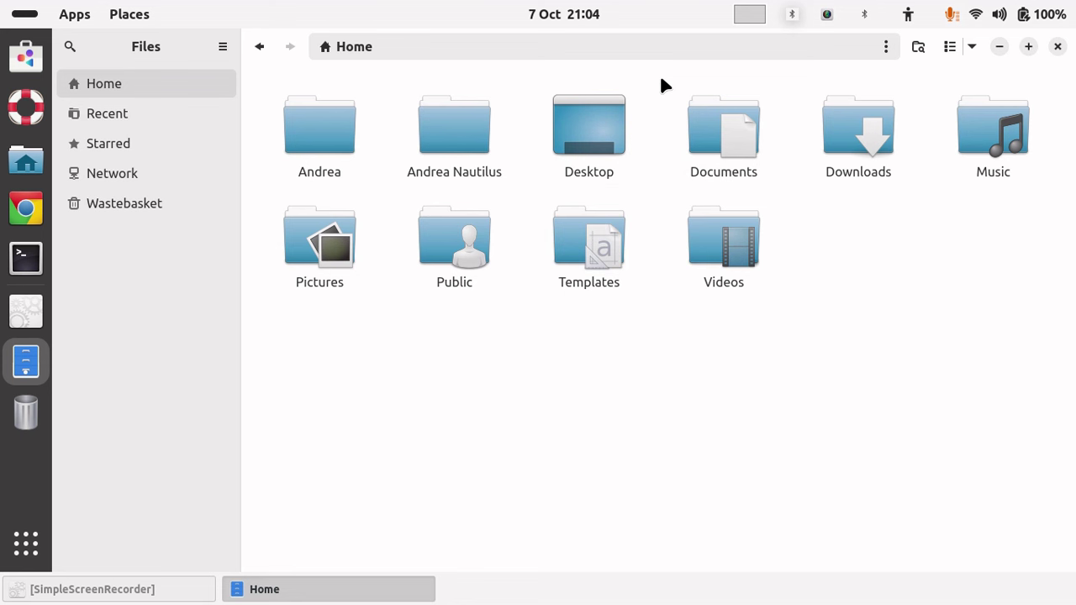
Edit the file manager's location, replacing the home path with "/" to view the root folder
left_click(888, 47)
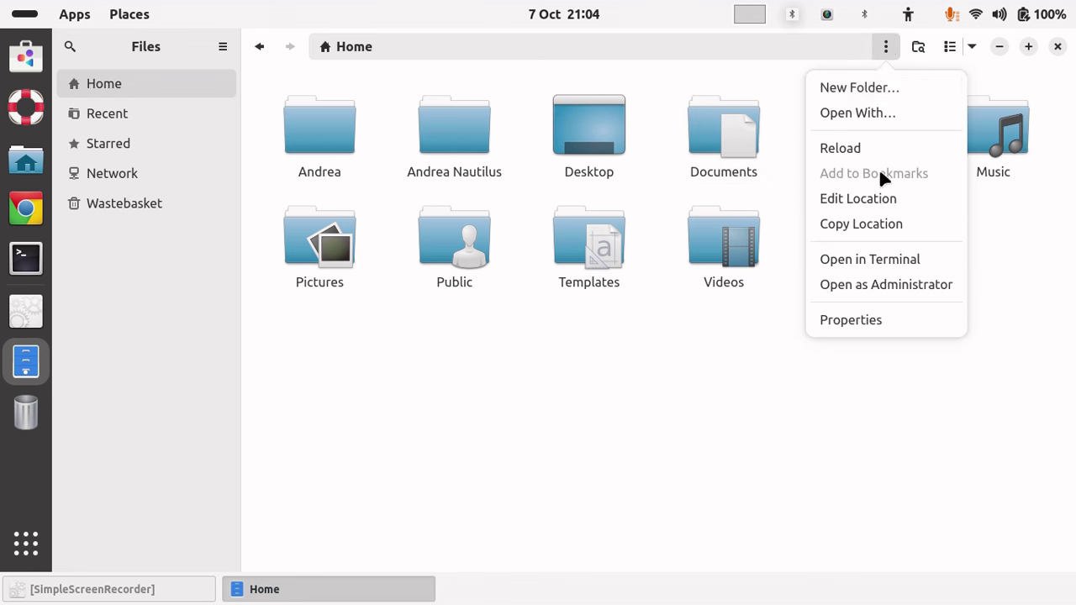
left_click(873, 198)
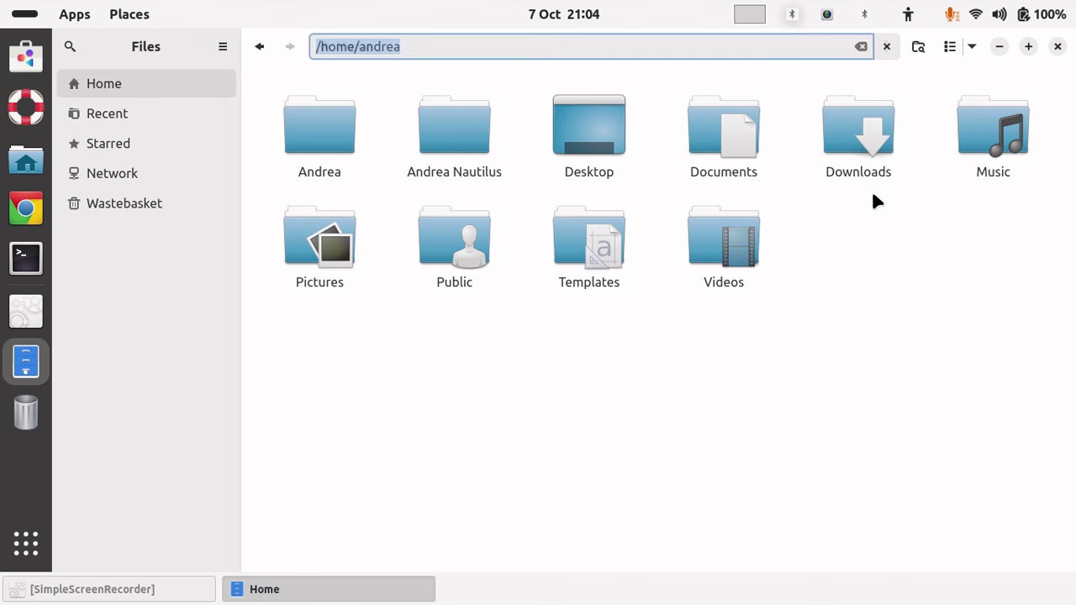
left_click(860, 46)
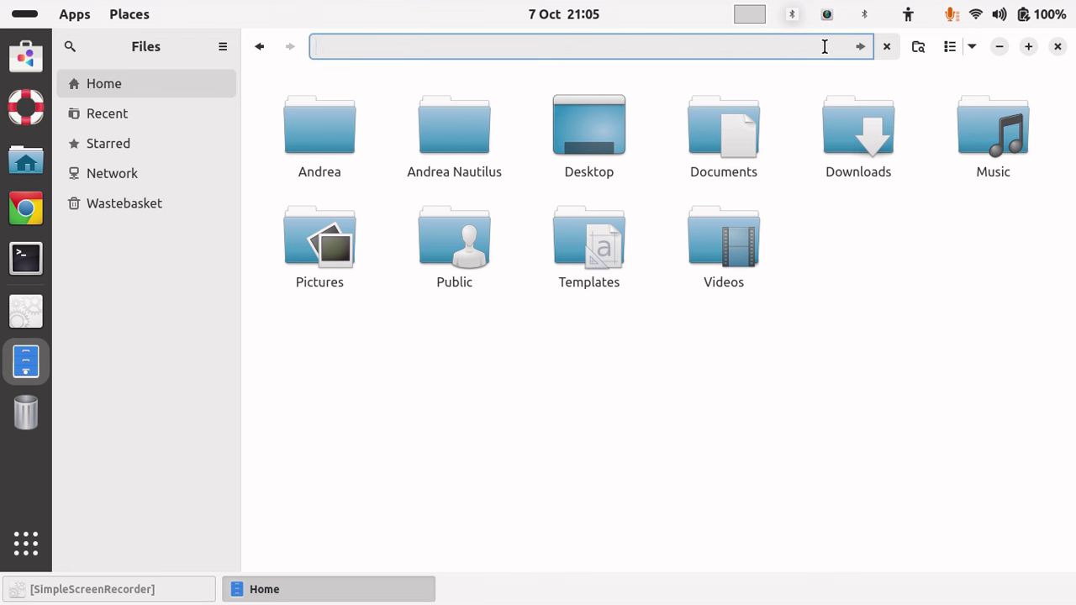
type("/")
key("Return")
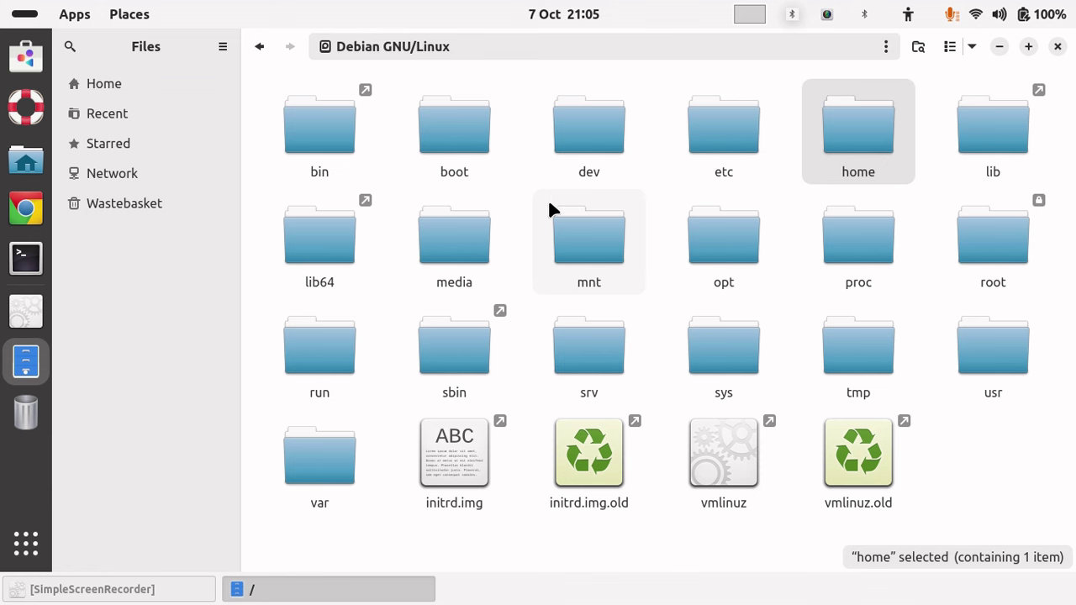
Go back to the Home folder and open the Wastebasket
left_click(111, 80)
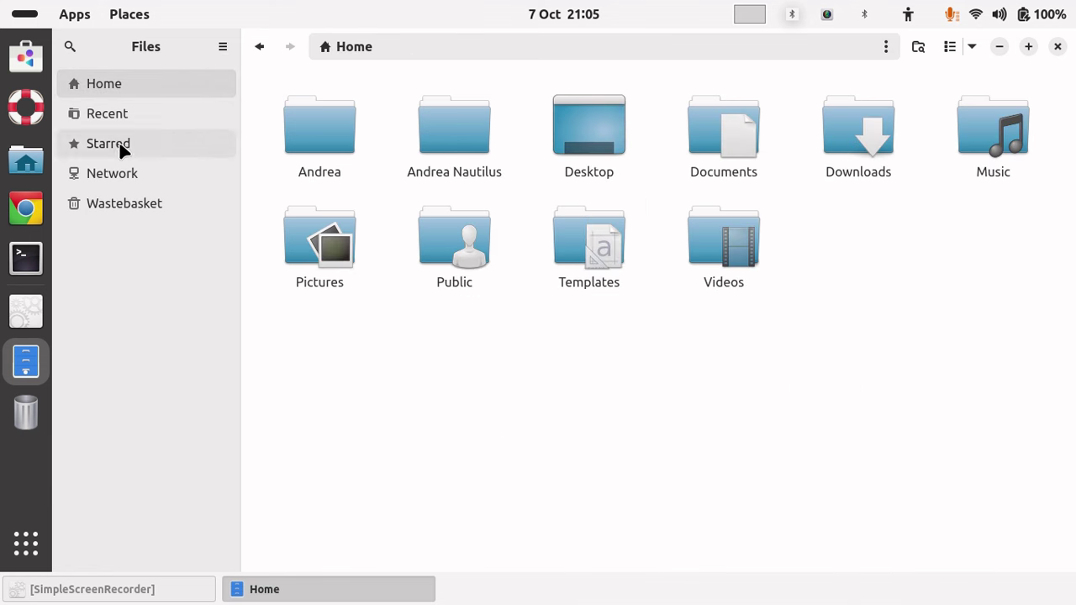
left_click(134, 207)
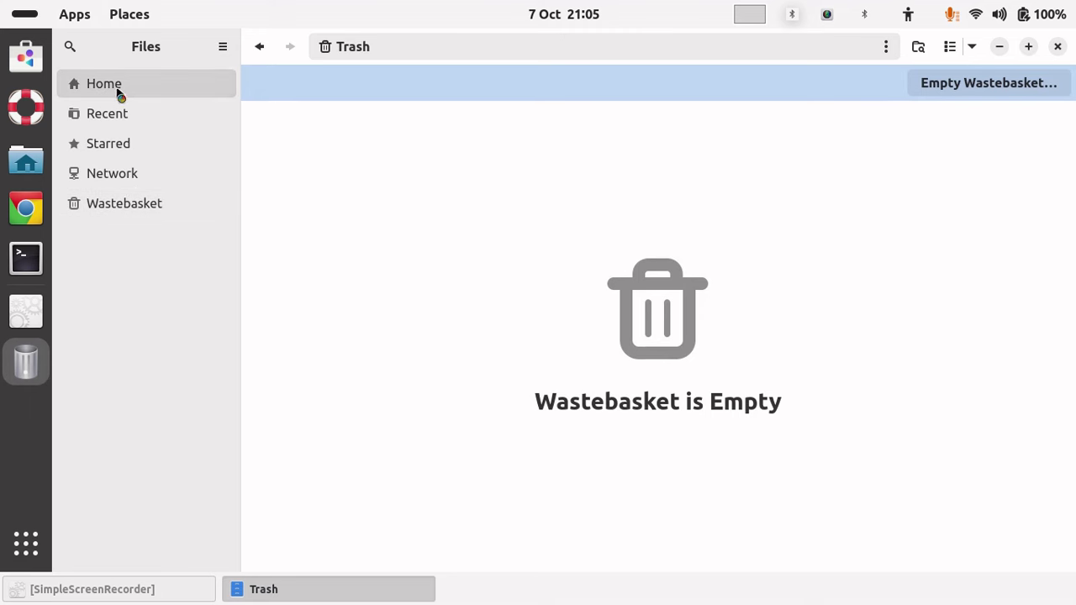
Return to the Home folder and replace its location path with "/" to show the root folder
left_click(116, 87)
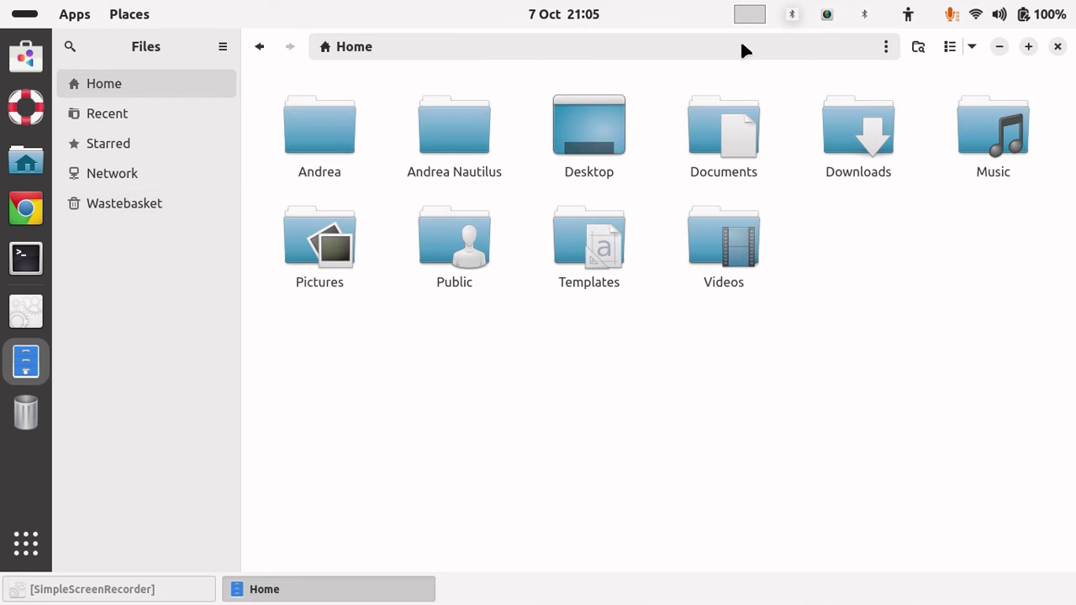
left_click(887, 47)
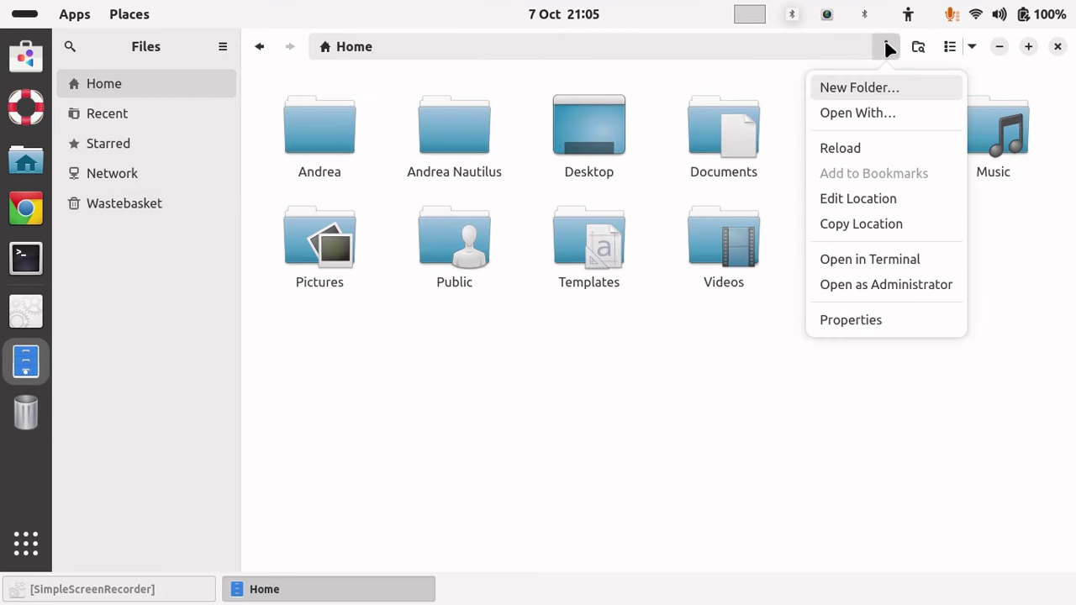
left_click(881, 199)
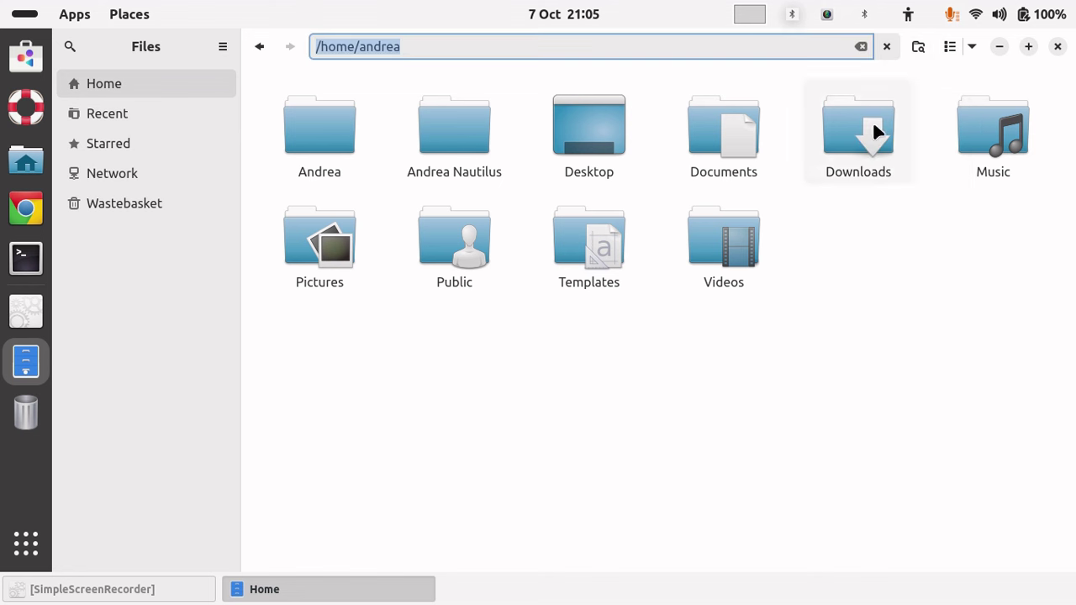
left_click(859, 47)
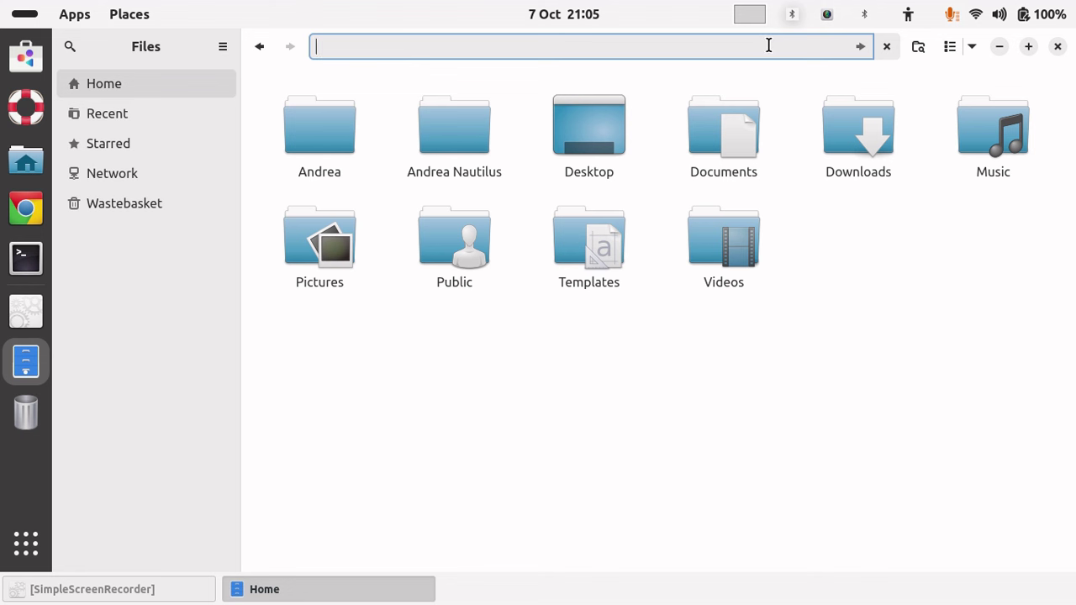
type("/")
key("Return")
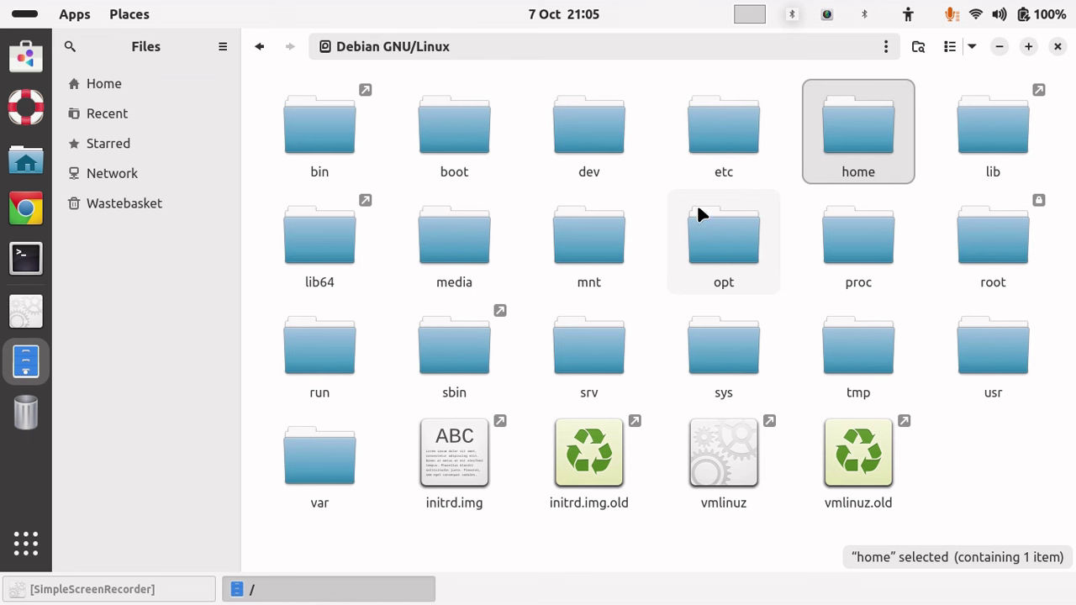
Bookmark the root folder and rename the bookmark to "/Computer"
left_click(885, 47)
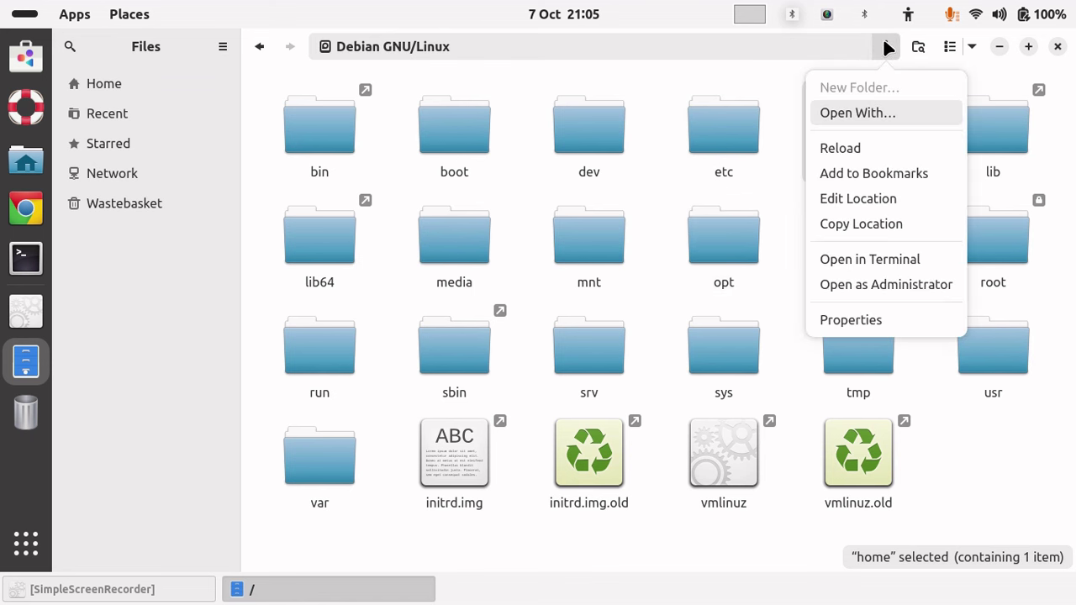
left_click(878, 175)
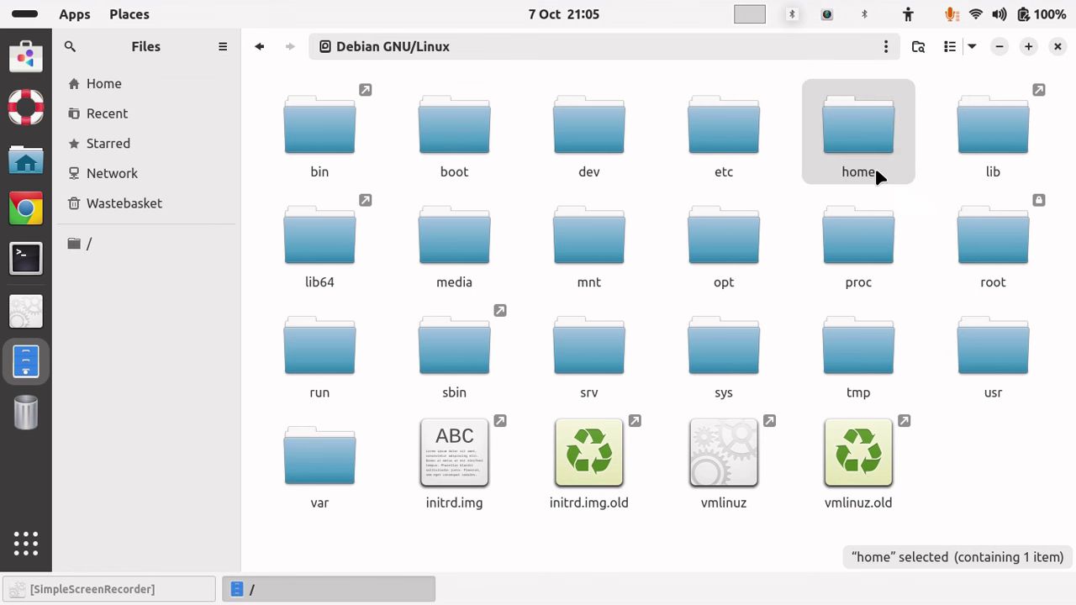
right_click(68, 245)
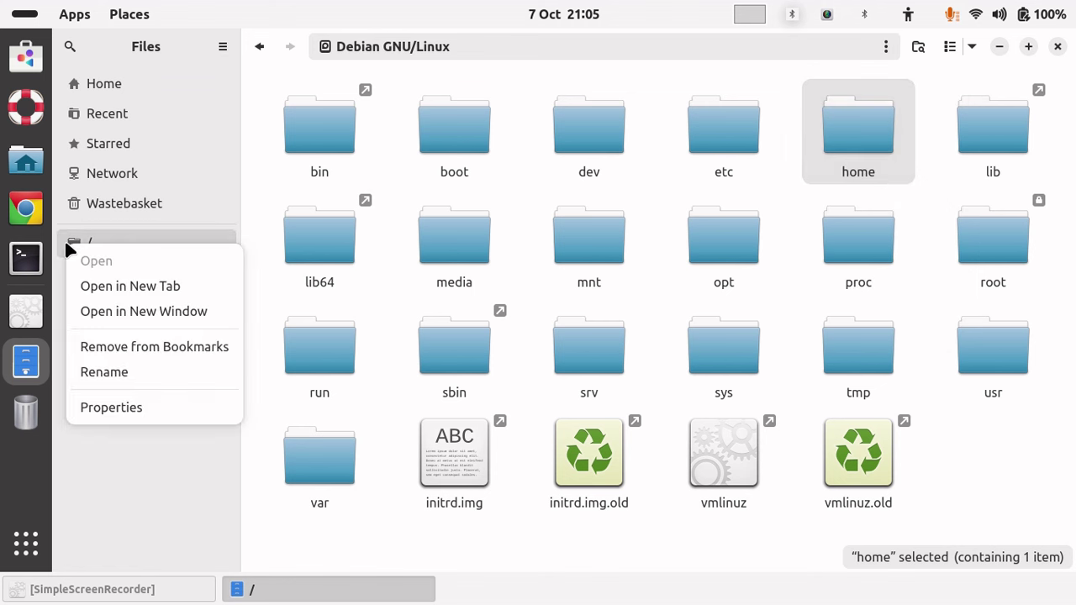
left_click(121, 367)
left_click(306, 245)
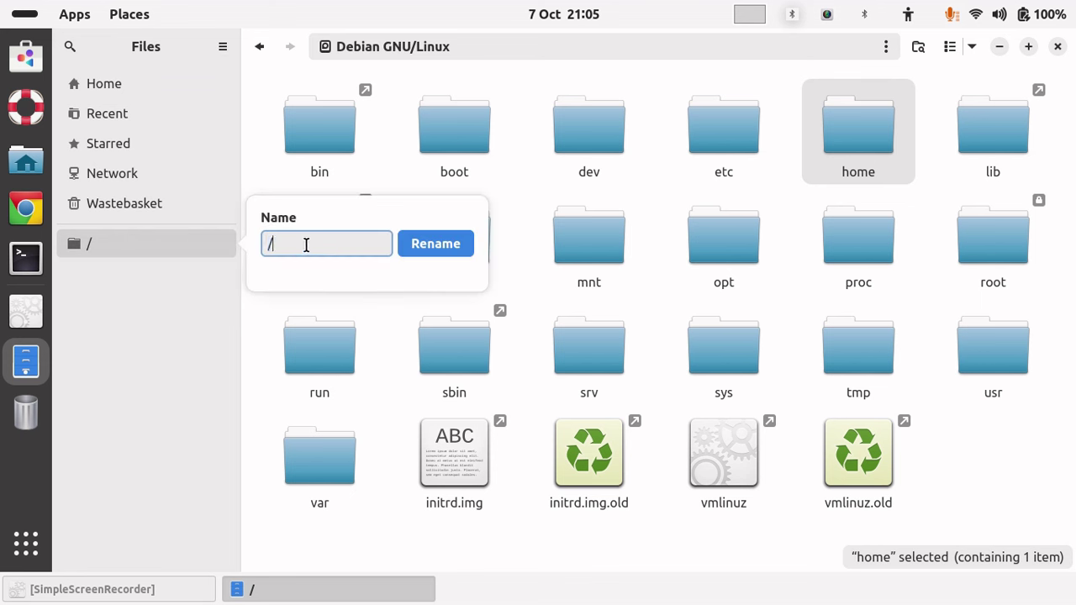
type("Computer")
left_click(445, 252)
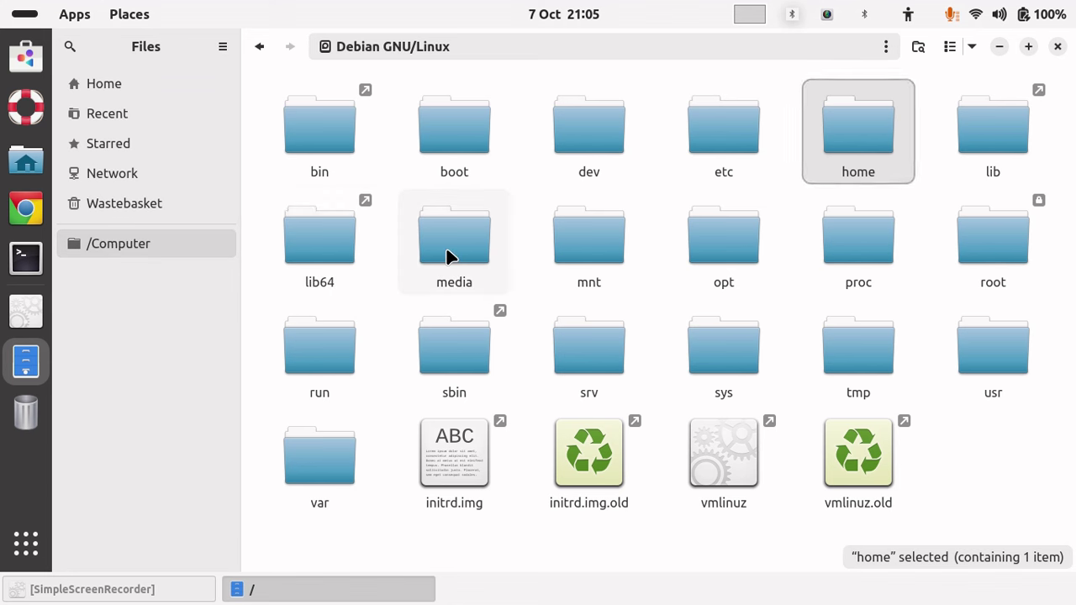
Try out the /Computer bookmark by switching to Home and opening the root folder through it
left_click(90, 83)
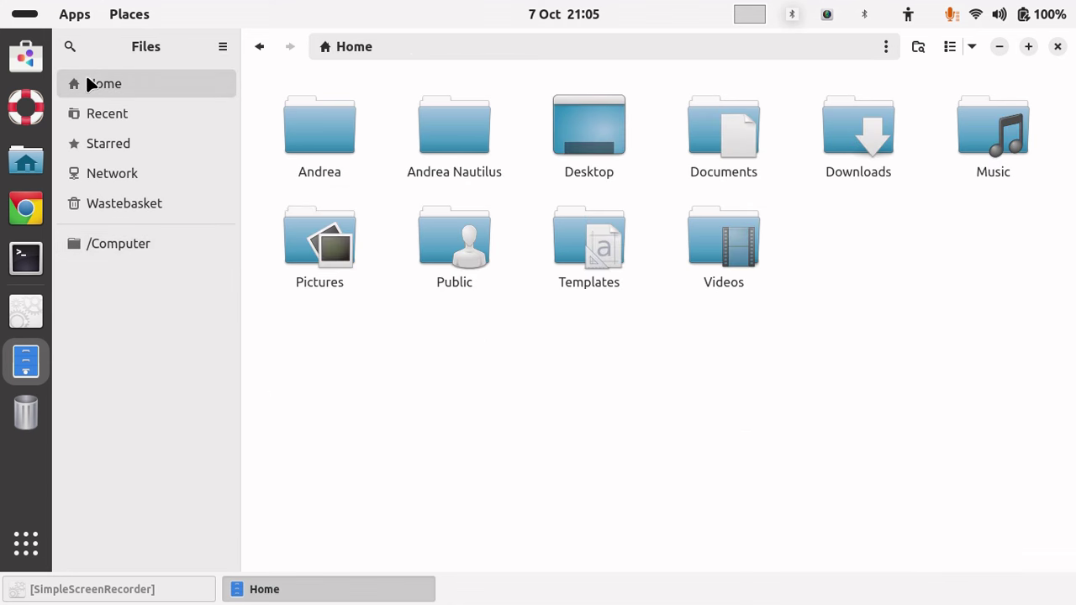
left_click(125, 243)
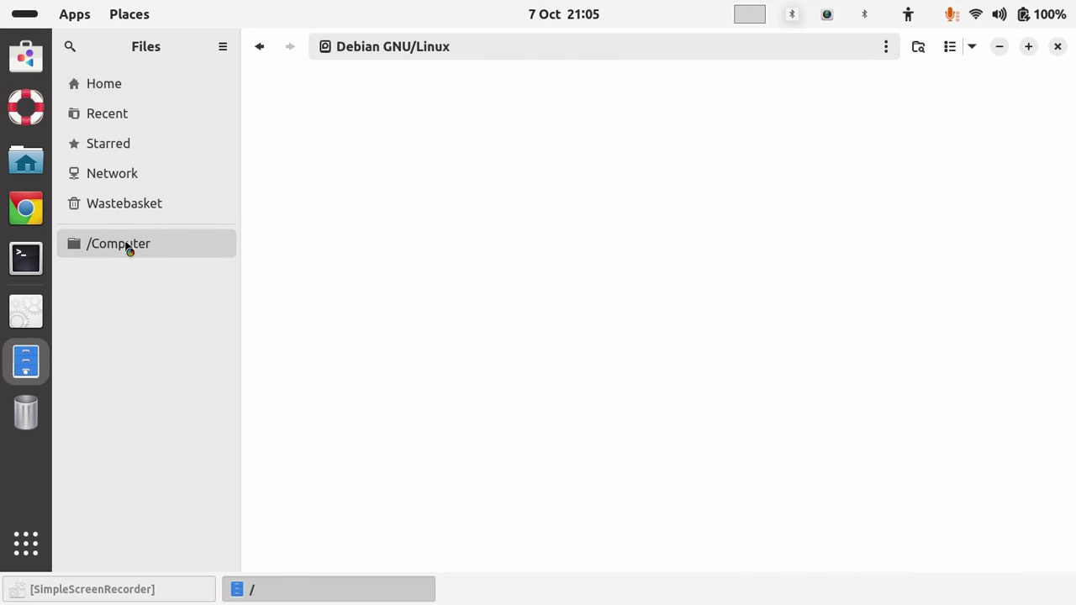
View the About Files information, dismiss it and close the file manager window
left_click(221, 46)
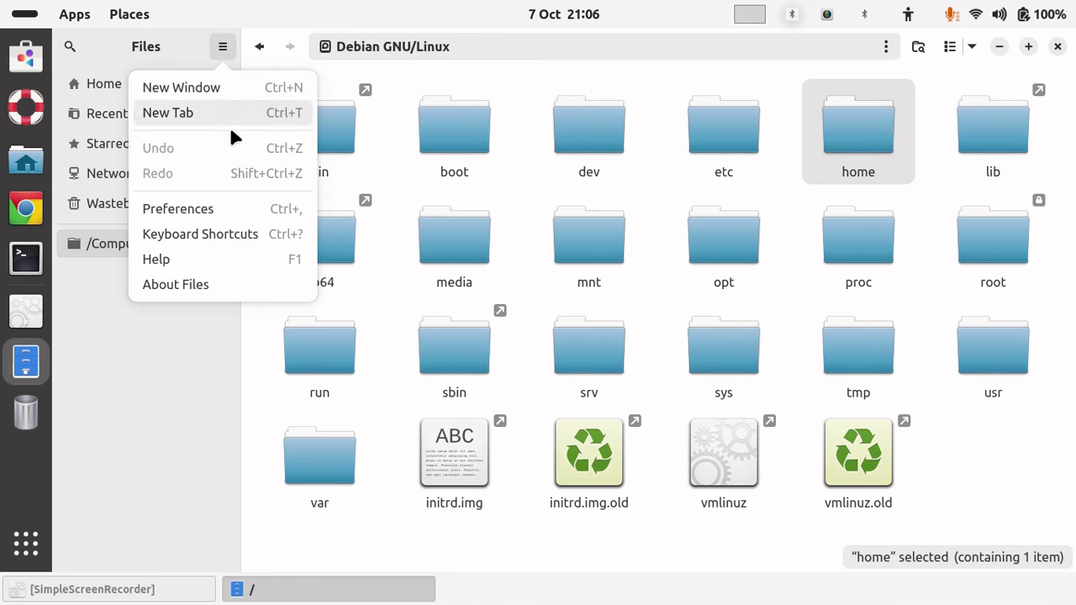
left_click(209, 287)
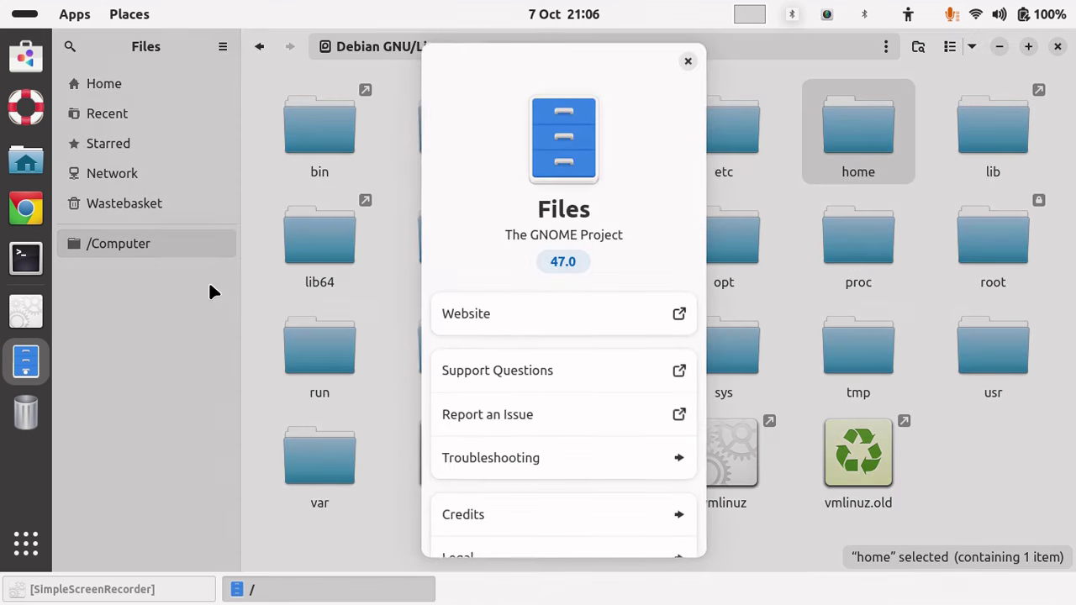
left_click(686, 64)
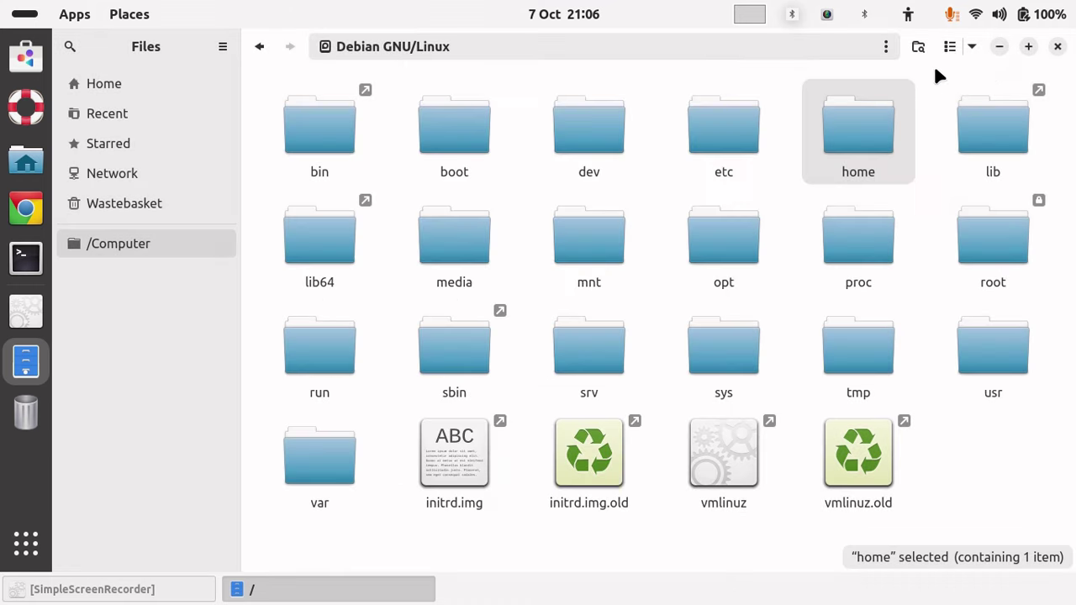
left_click(1057, 47)
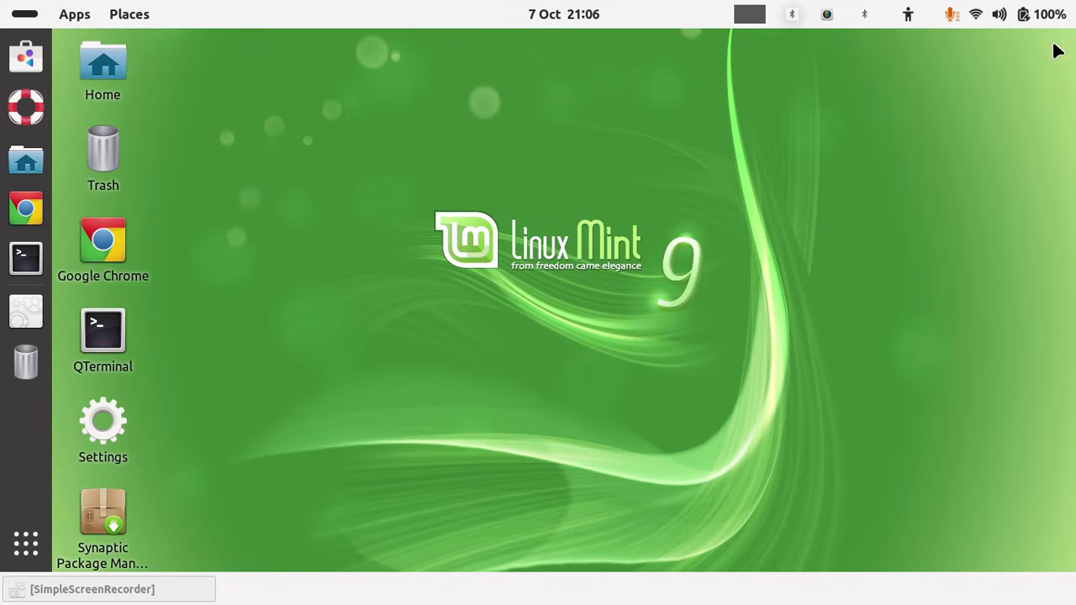
Search the applications for "n", launch Nautilus and open its /Computer bookmark
left_click(26, 542)
left_click(524, 47)
type("n")
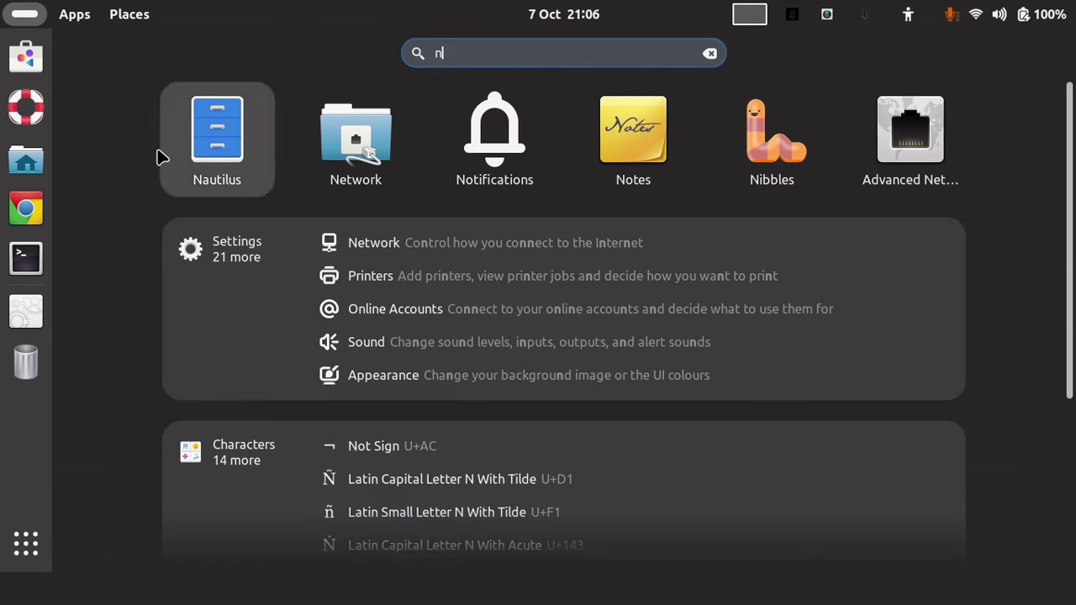
left_click(221, 117)
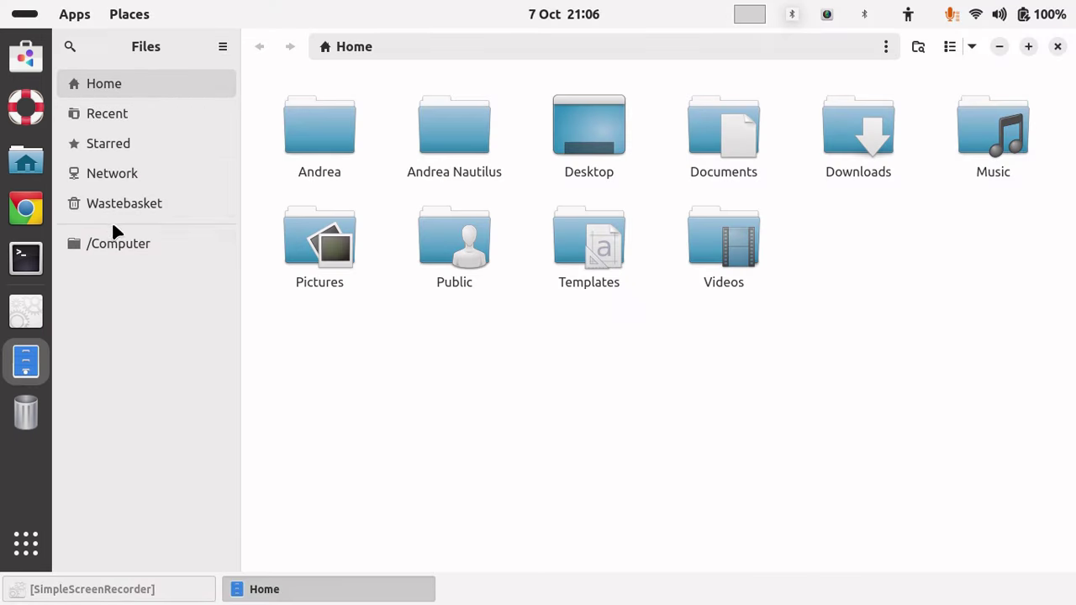
left_click(118, 245)
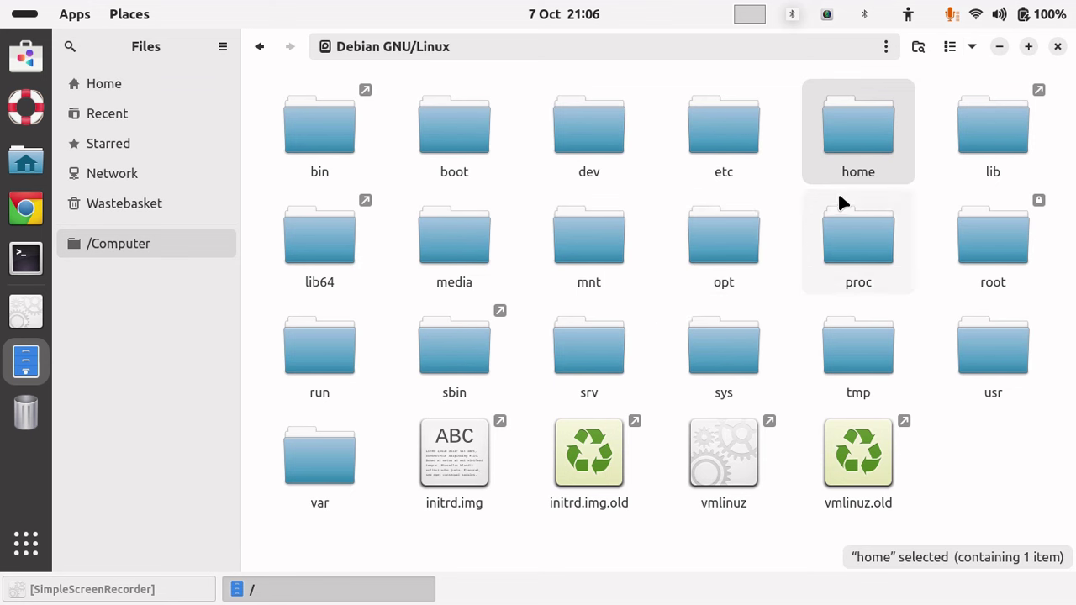
Remove the /Computer bookmark and return to the Home folder
right_click(98, 243)
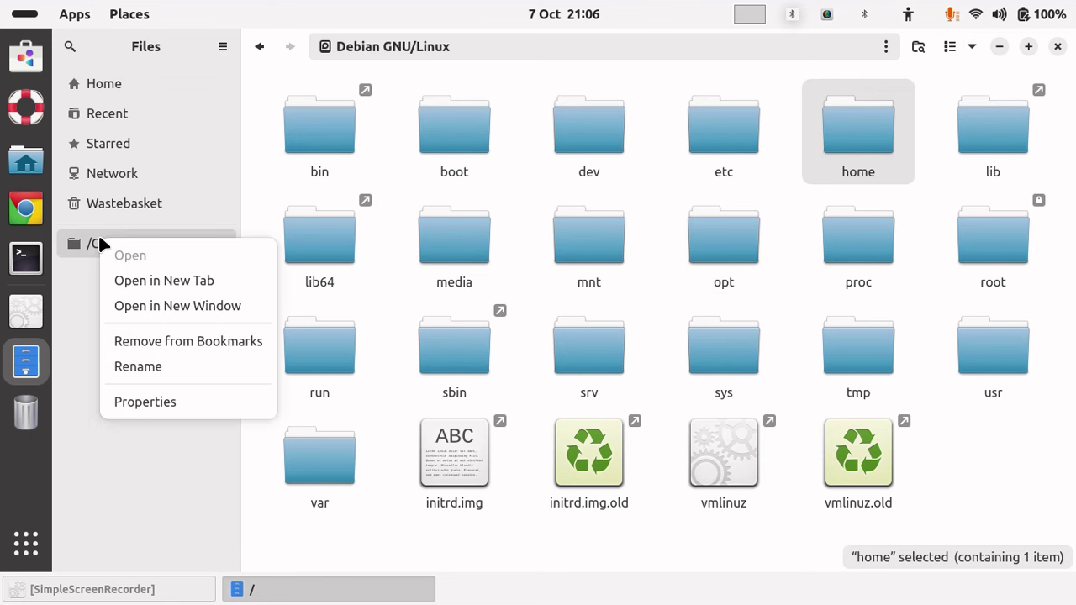
left_click(149, 343)
left_click(97, 88)
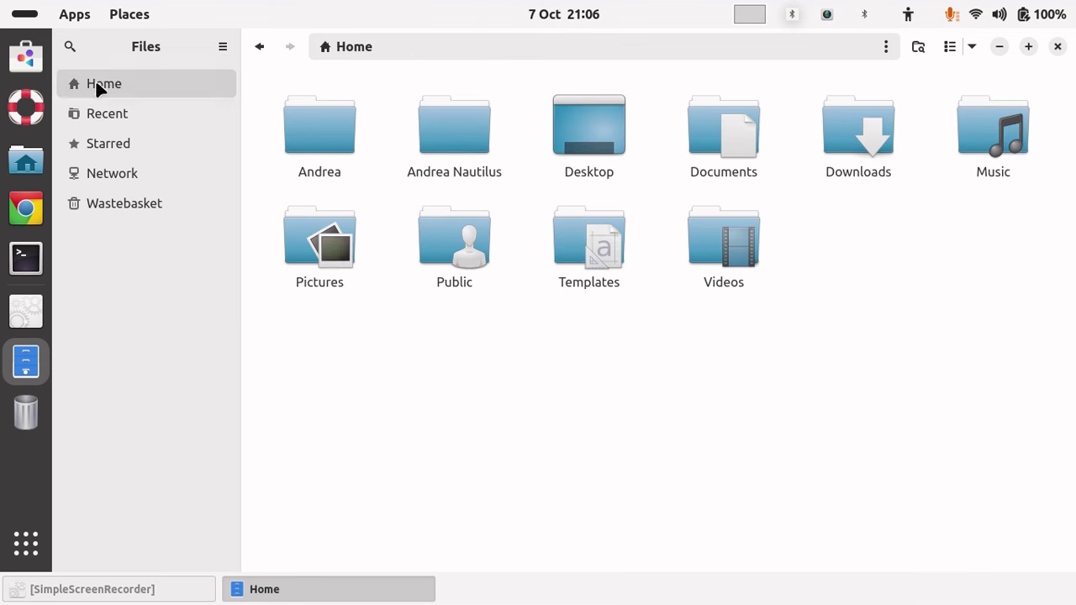
View the Wastebasket, go back to Home and close the Nautilus window
left_click(115, 206)
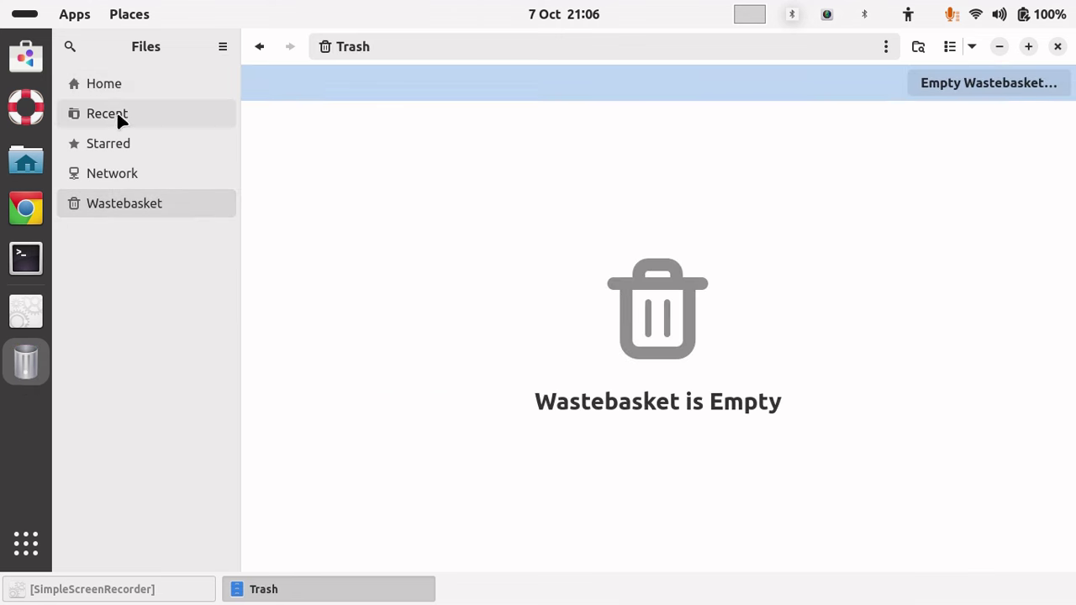
left_click(113, 84)
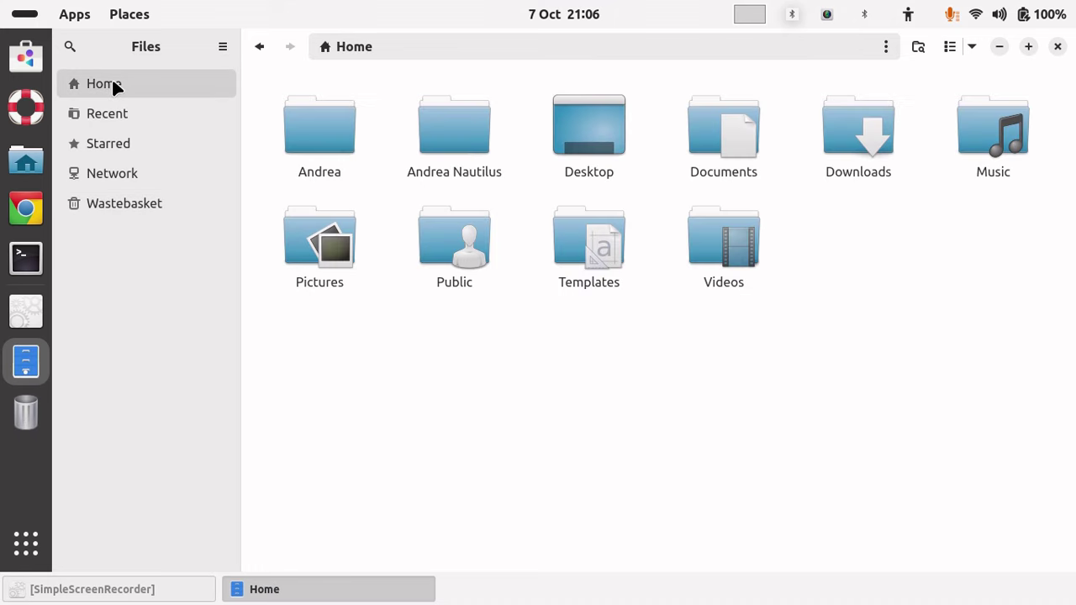
left_click(1057, 46)
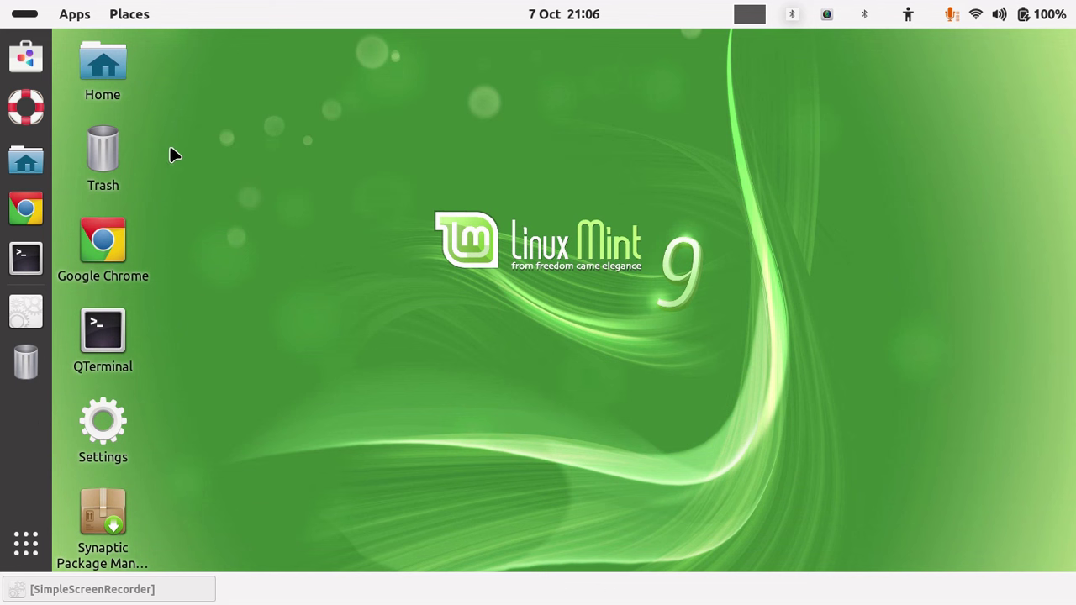
Open the desktop's Home folder in Caja, view the program's About information and dismiss it
right_click(100, 63)
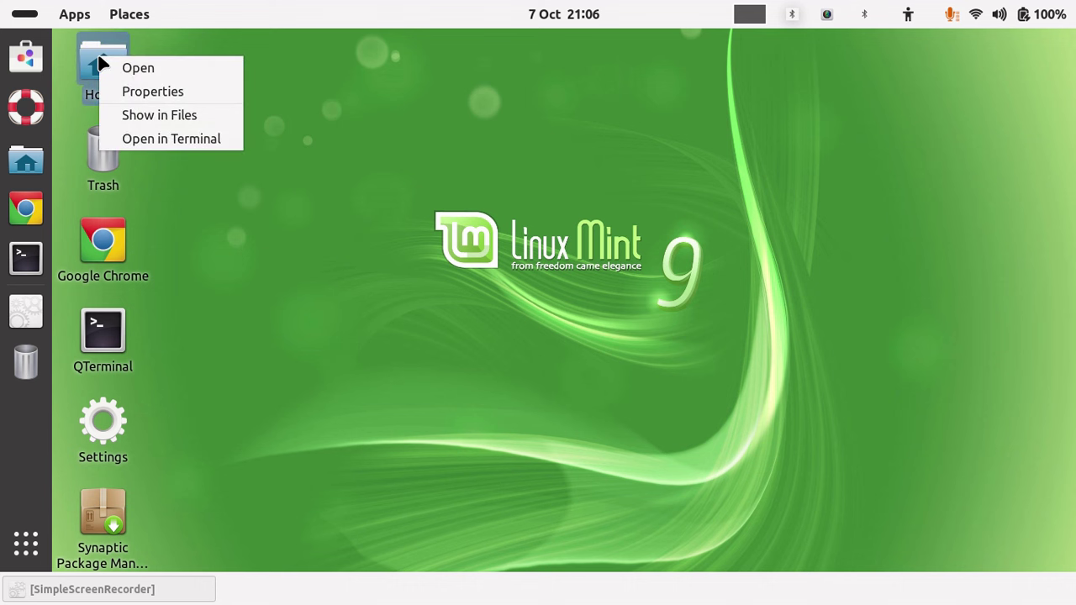
left_click(146, 69)
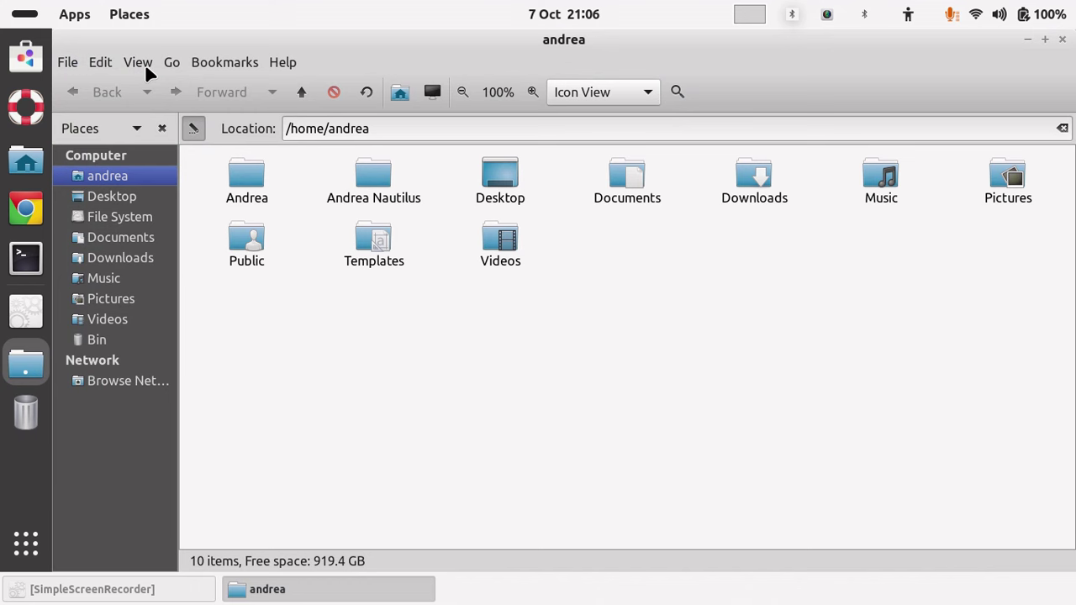
left_click(294, 64)
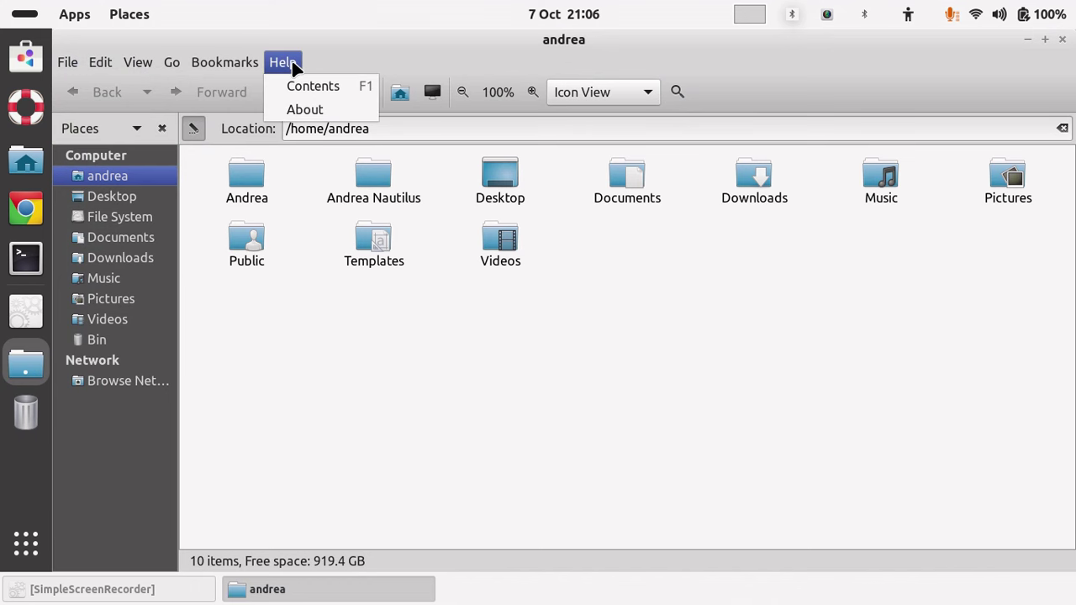
left_click(300, 112)
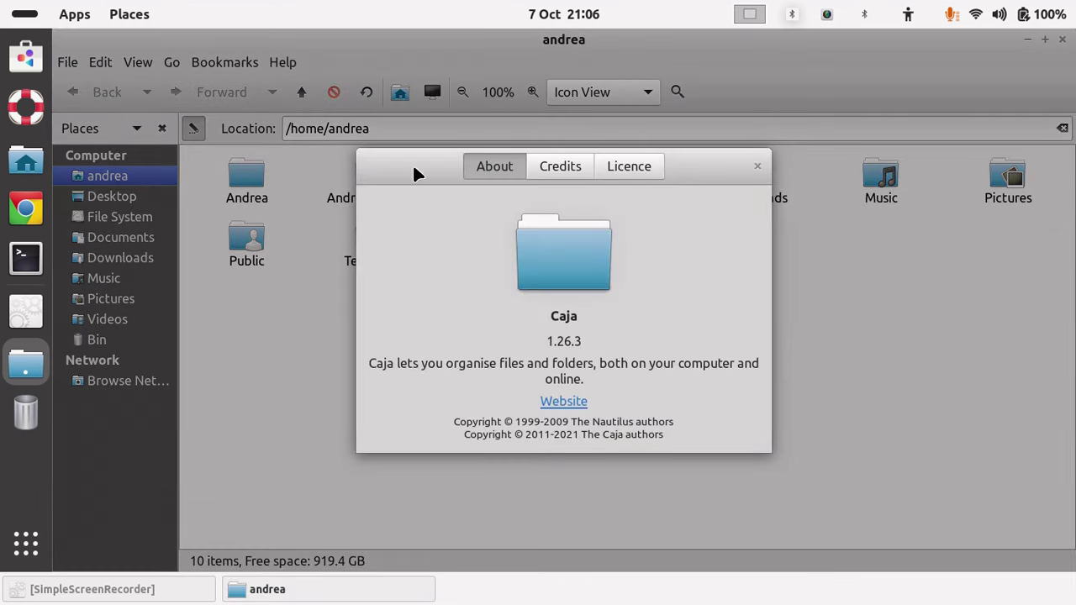
left_click(757, 167)
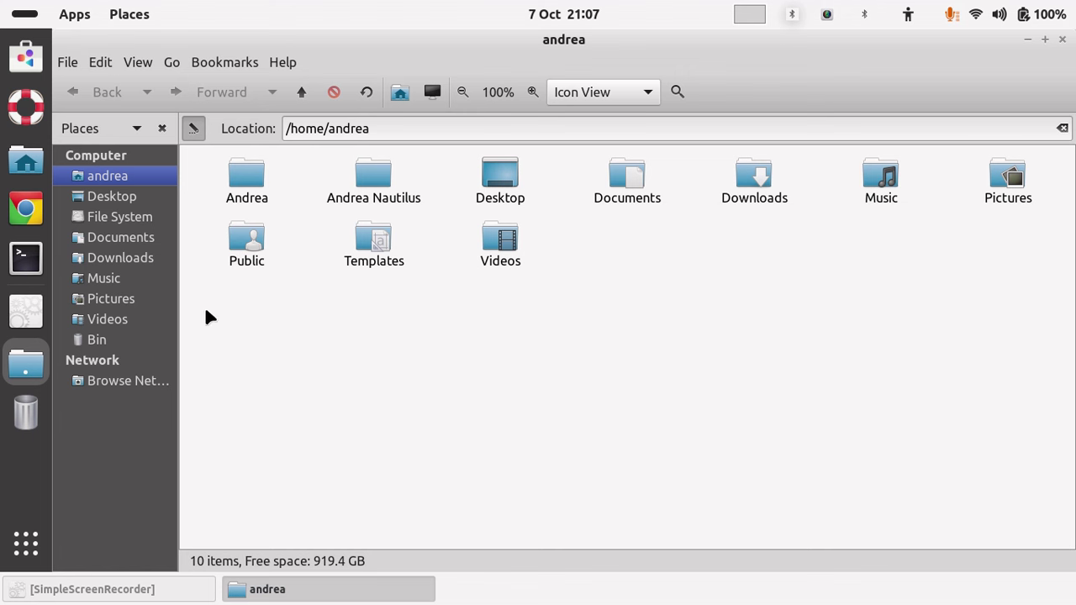
Switch between the File System and home folder, open the usr folder in the root, and return to the home folder
left_click(110, 217)
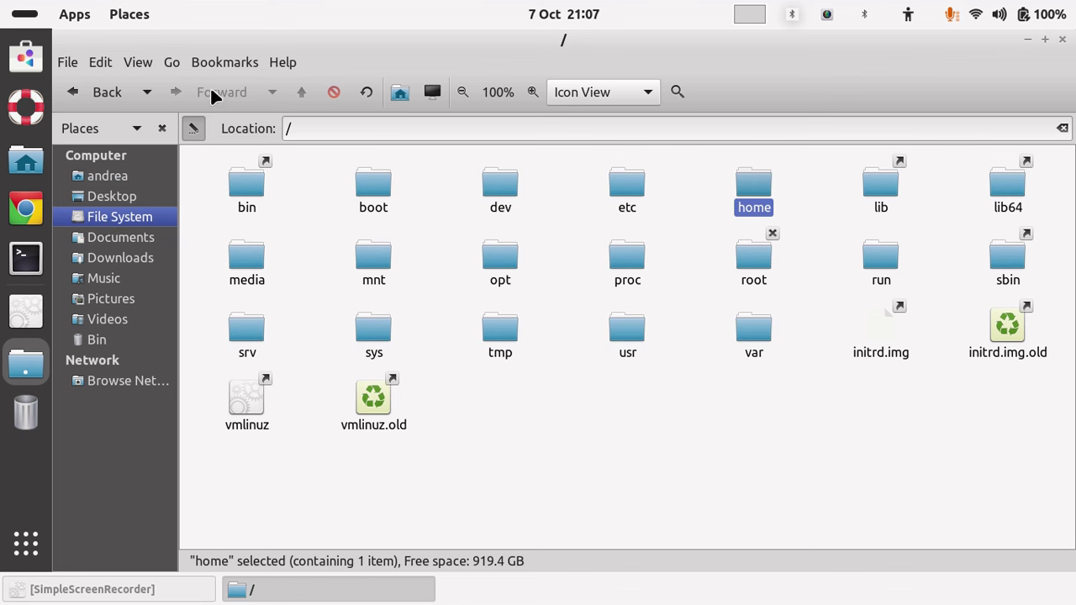
left_click(108, 178)
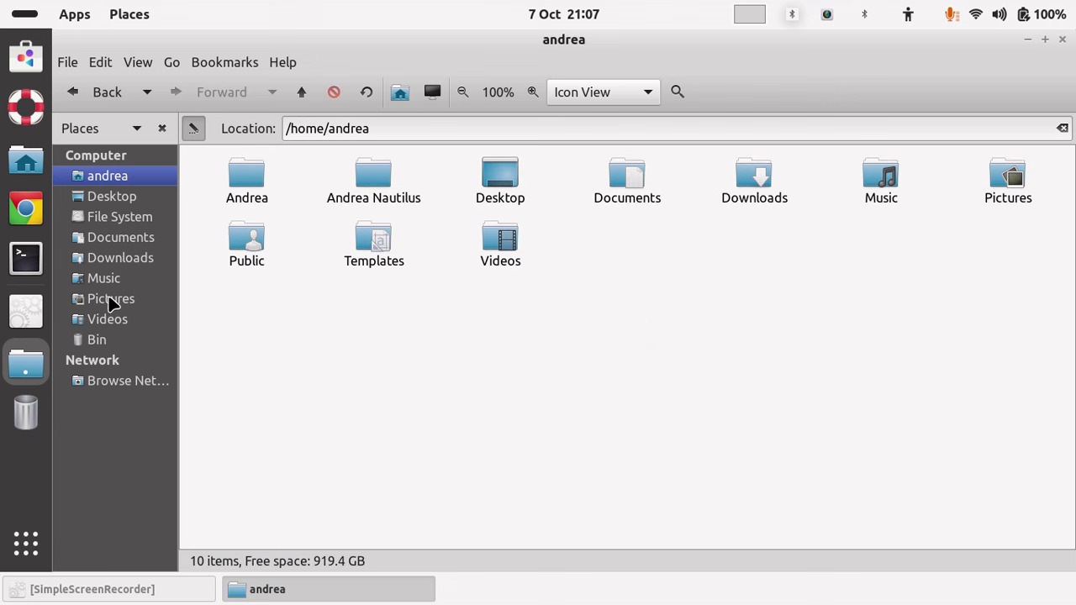
left_click(122, 220)
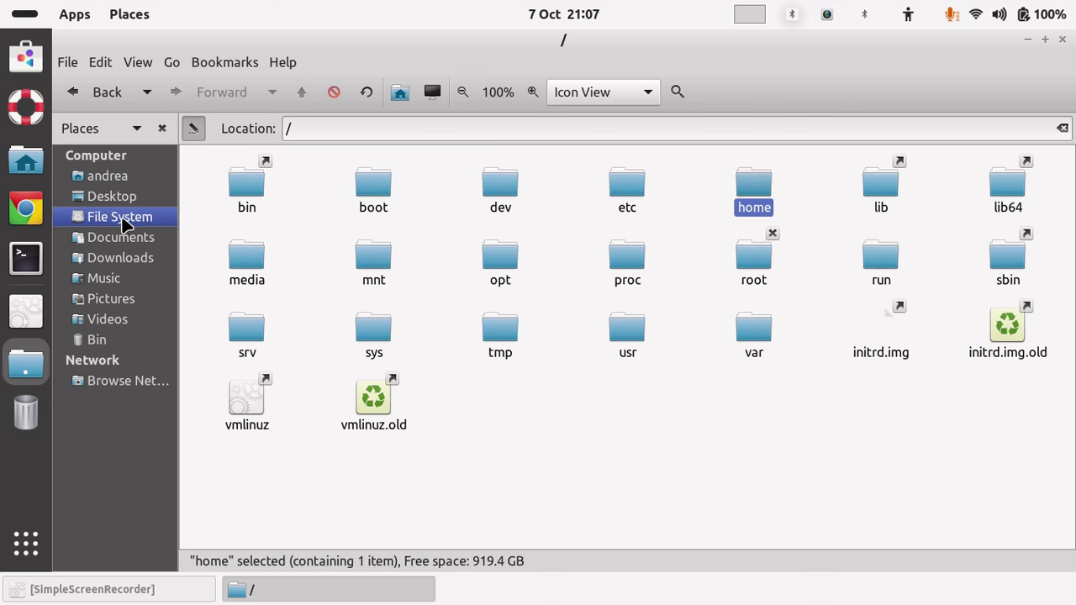
right_click(622, 335)
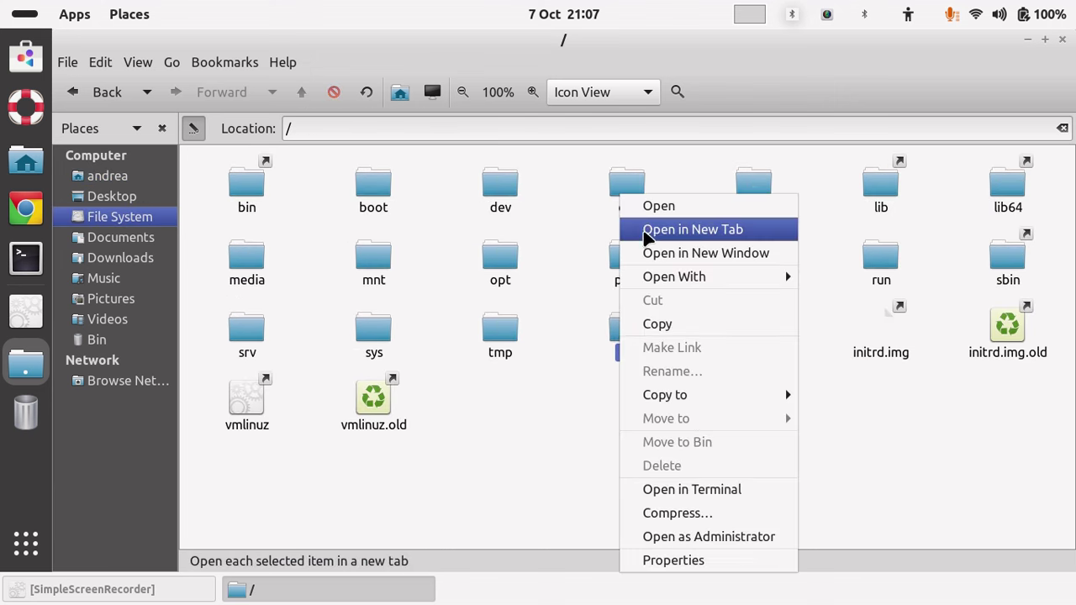
left_click(657, 210)
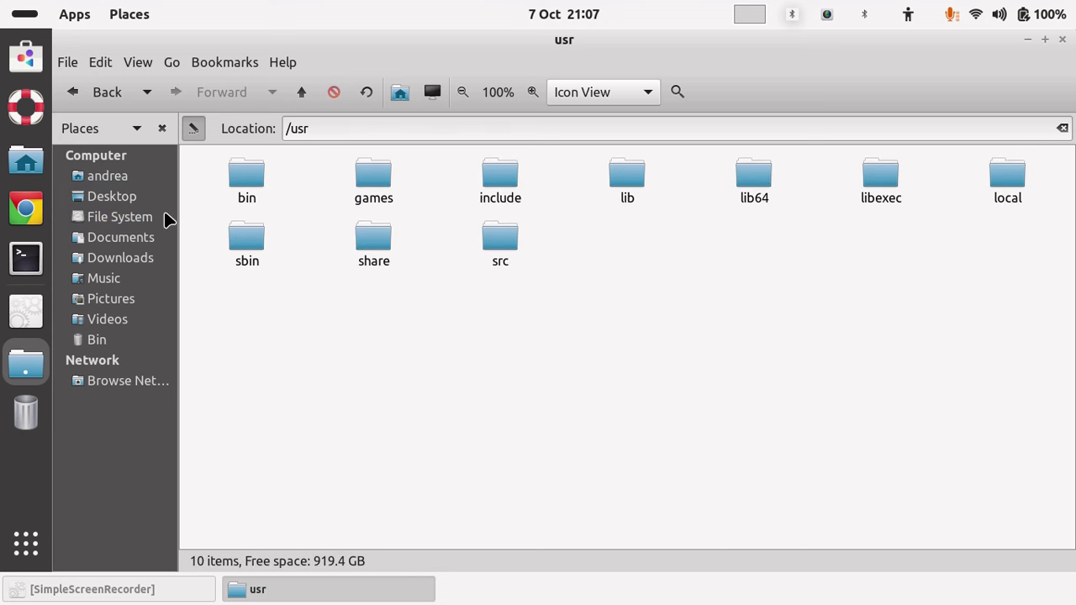
left_click(98, 181)
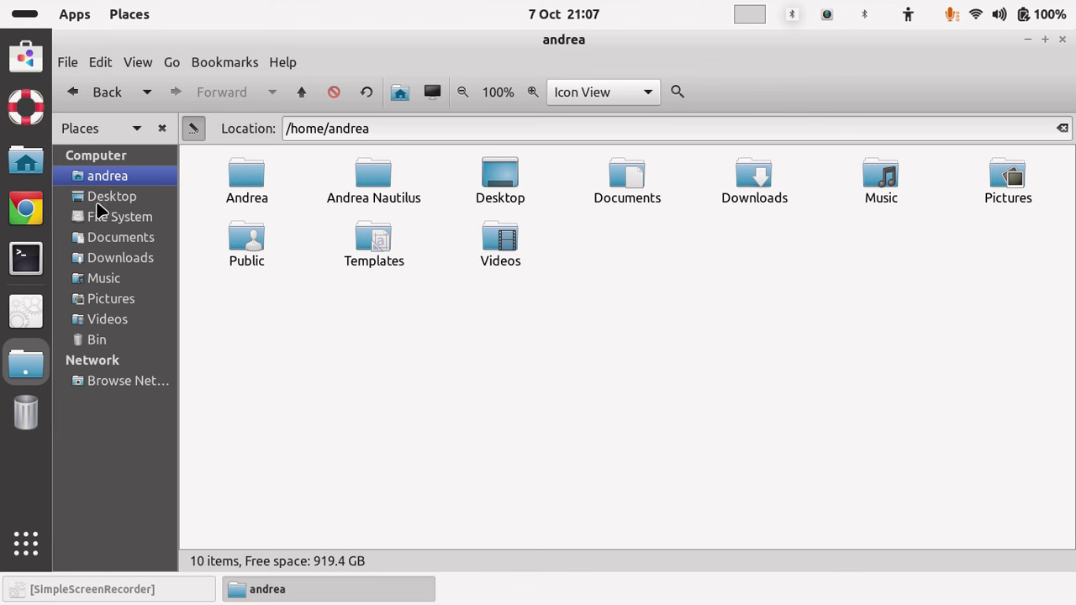
Open the File System root and add a bookmark for it
left_click(102, 221)
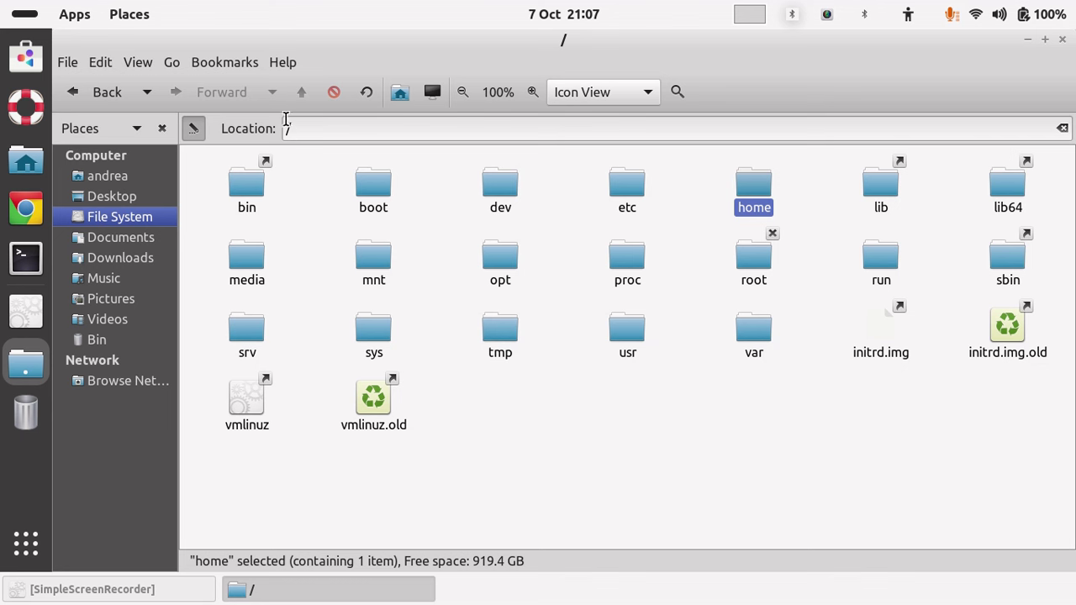
left_click(225, 63)
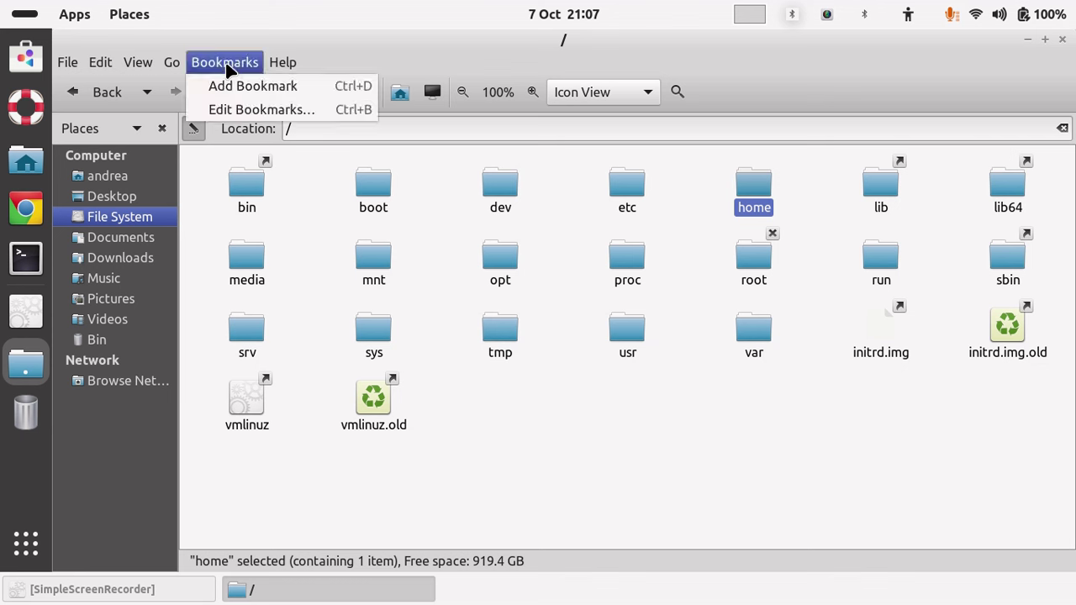
left_click(227, 85)
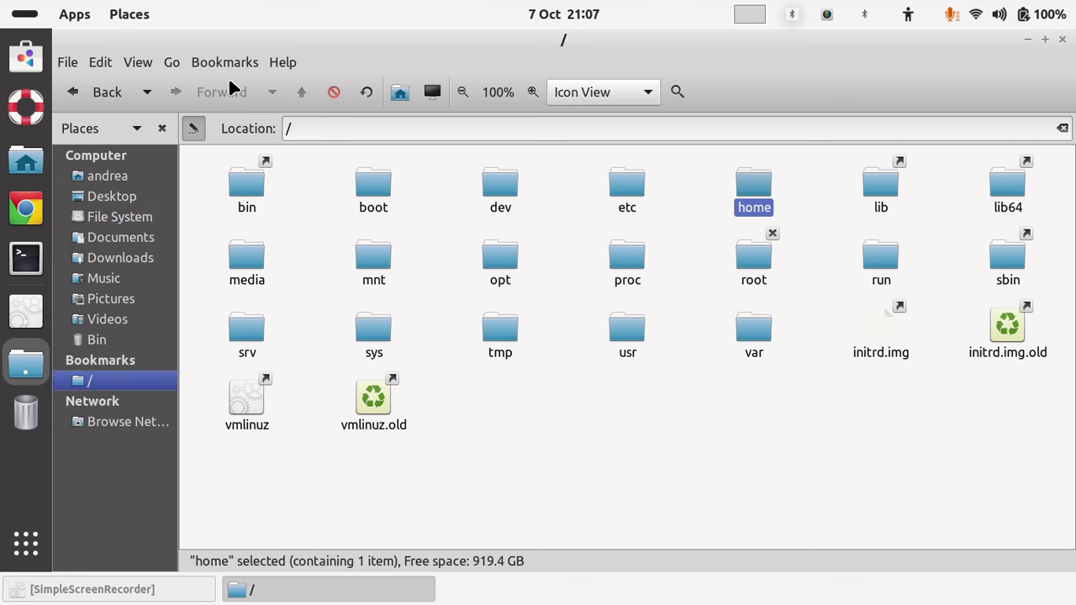
Rename the new root bookmark as /Computer
right_click(93, 387)
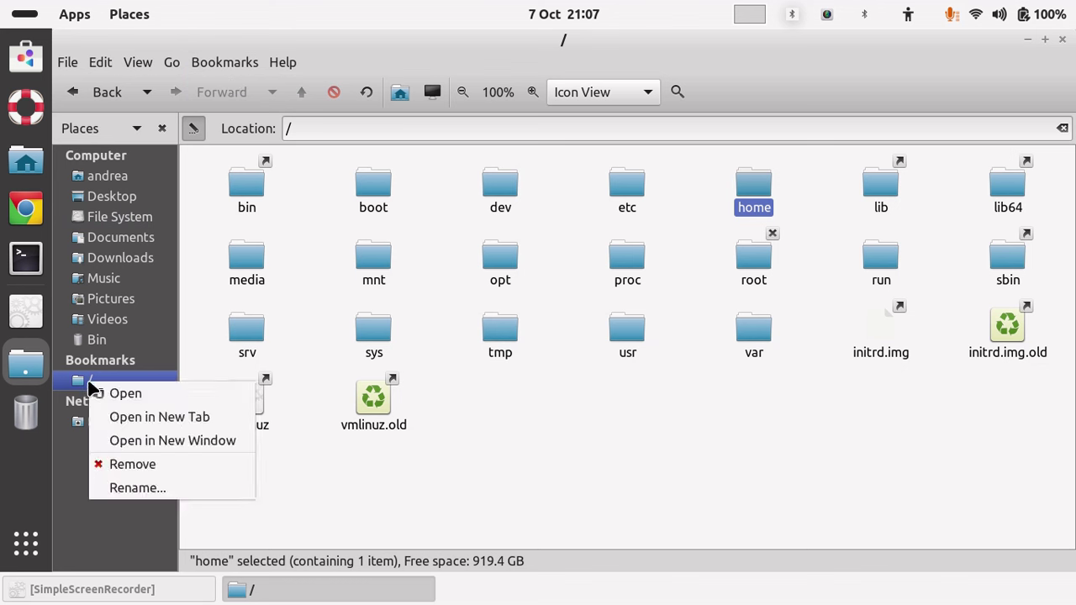
left_click(145, 488)
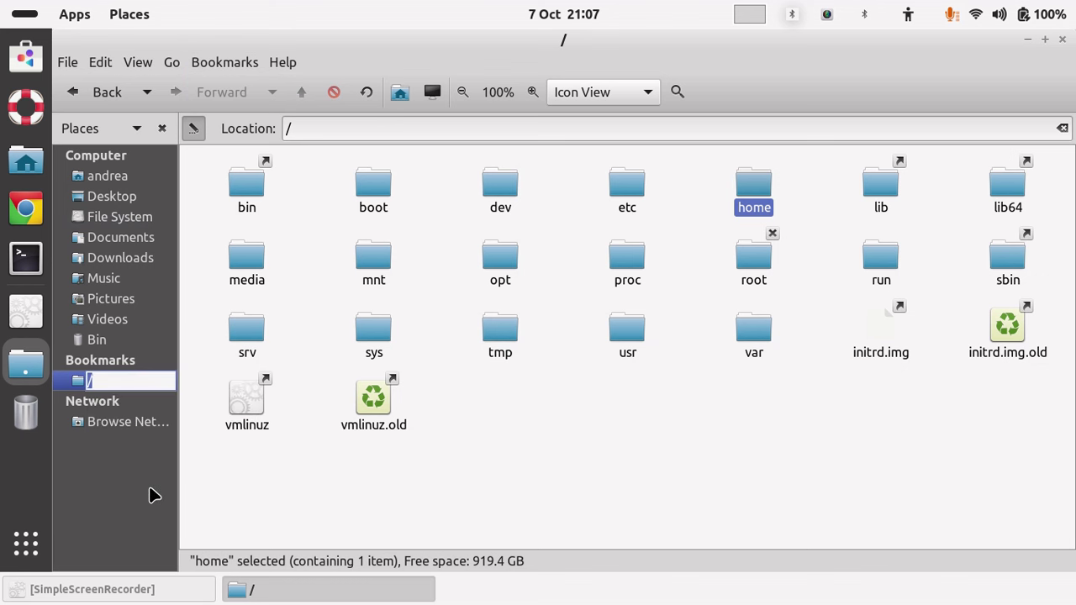
left_click(135, 376)
type("Computer")
key("Return")
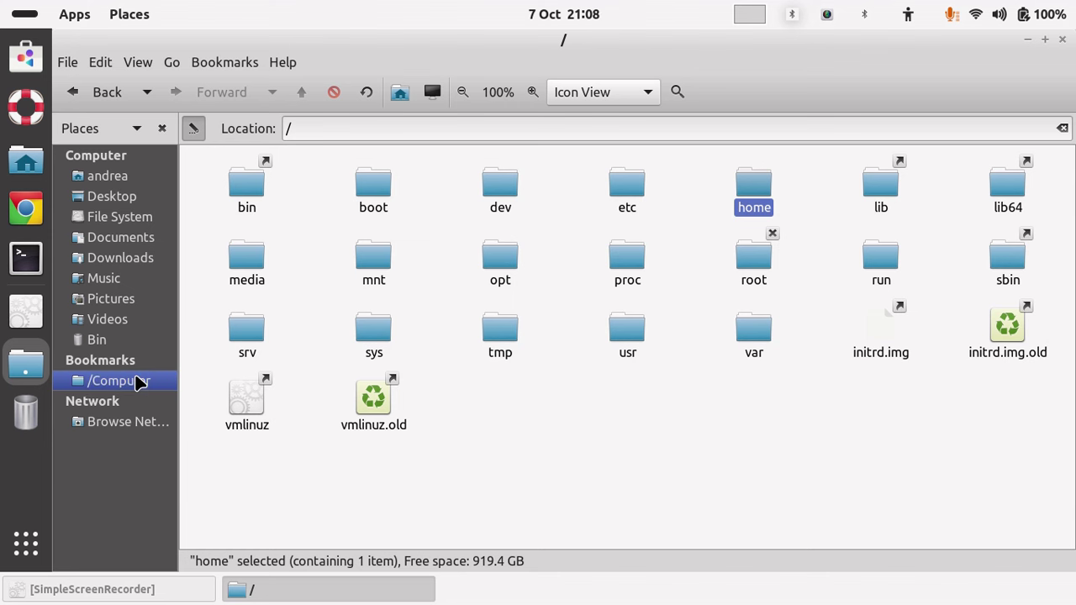
Go to the home folder, test the /Computer bookmark and return to the home folder
left_click(106, 175)
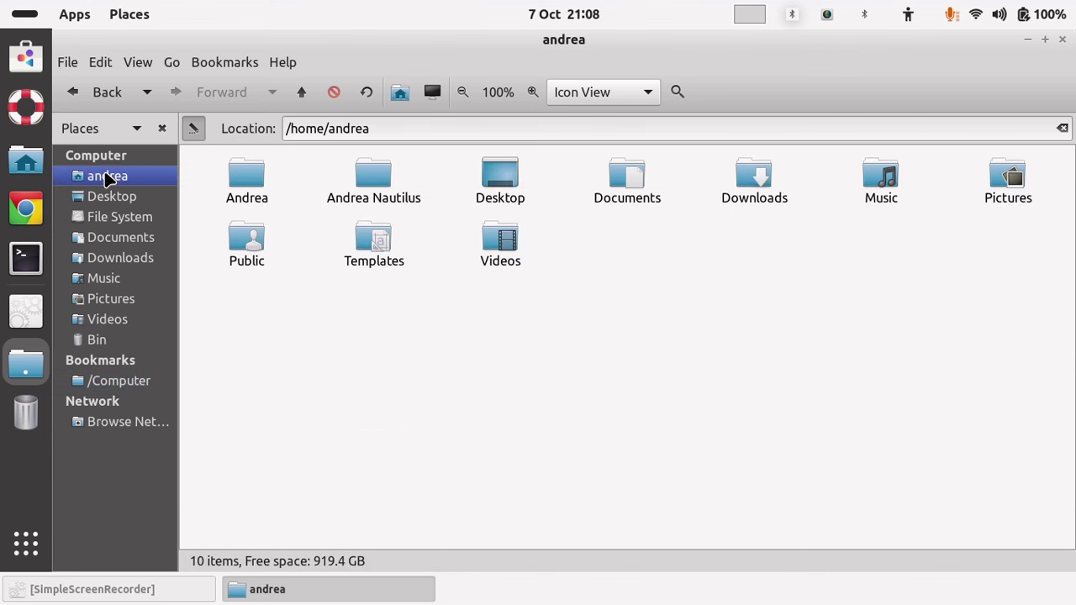
left_click(94, 386)
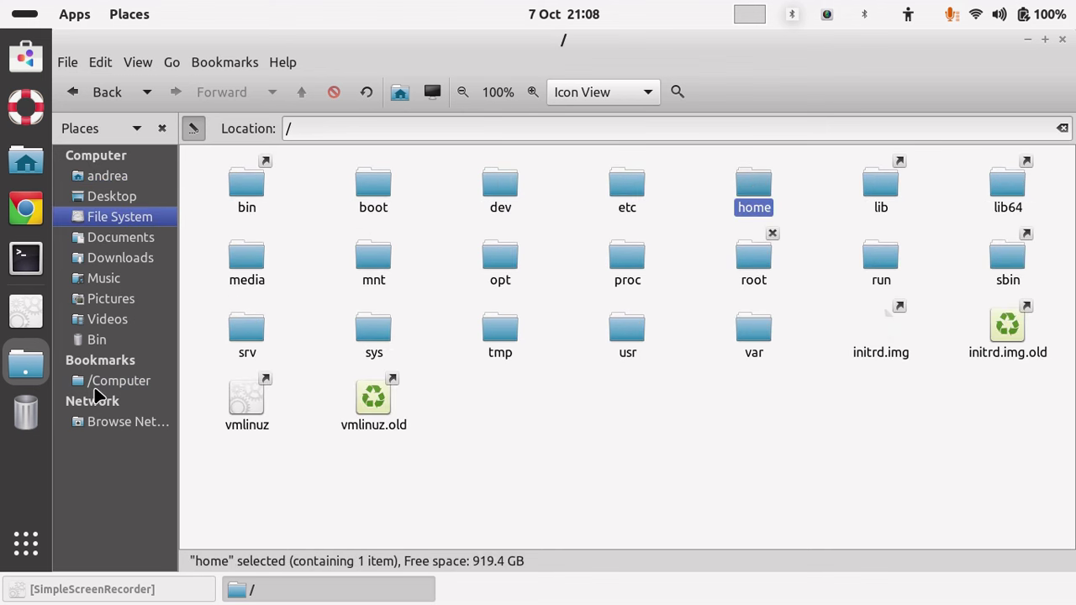
left_click(135, 178)
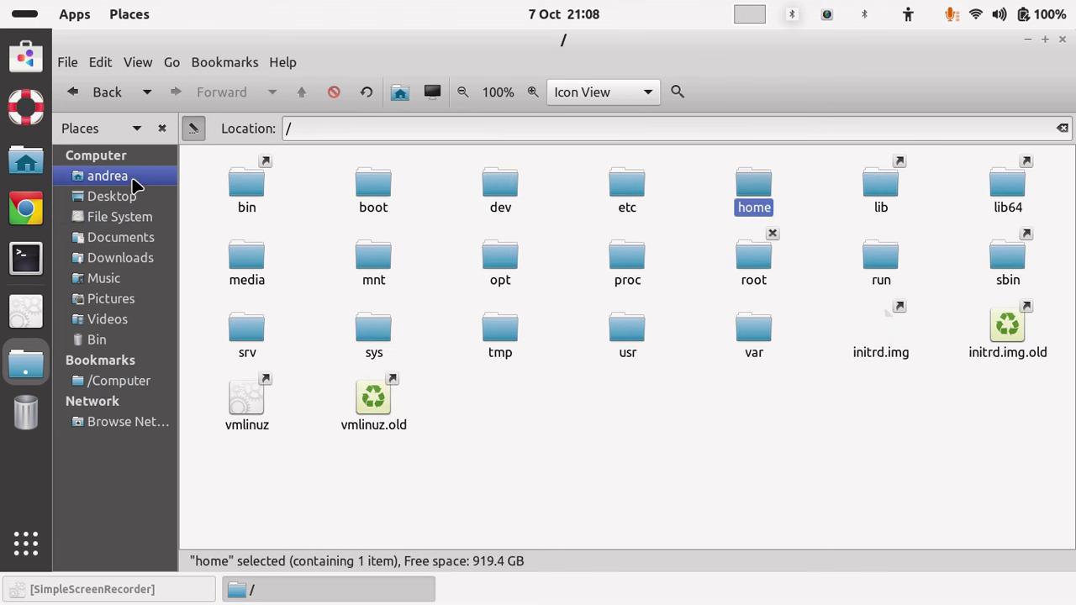
View Caja's About information, dismiss it and close the file manager window
left_click(284, 64)
left_click(307, 108)
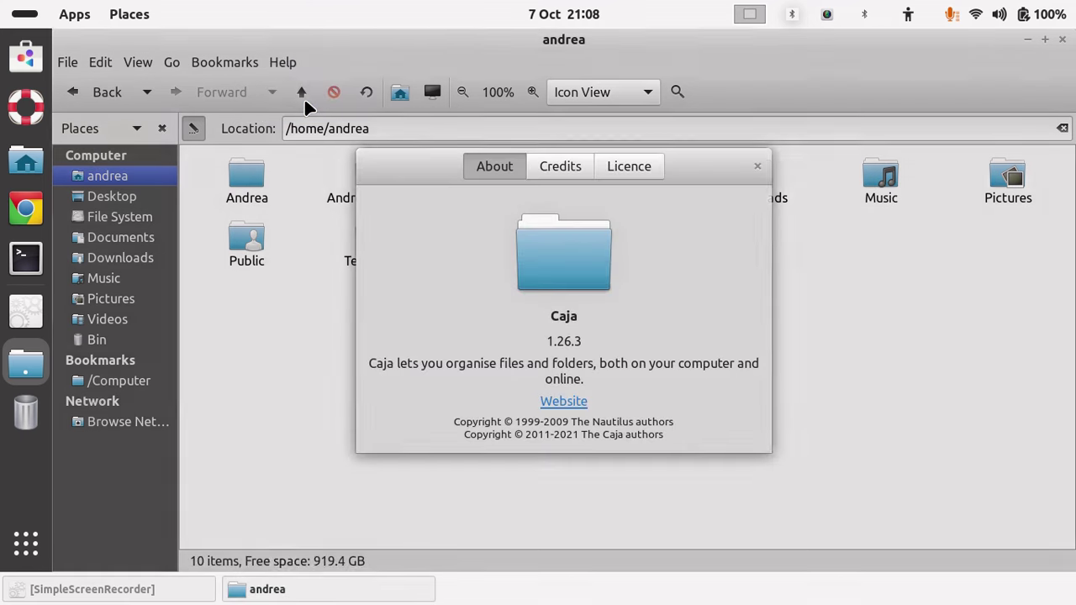
left_click(755, 167)
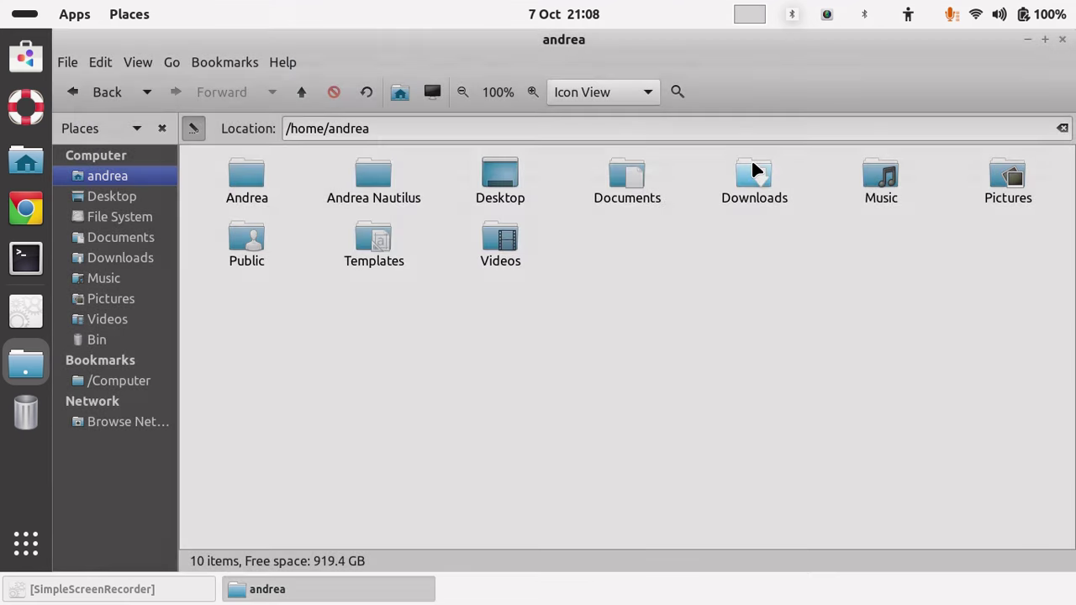
left_click(1062, 39)
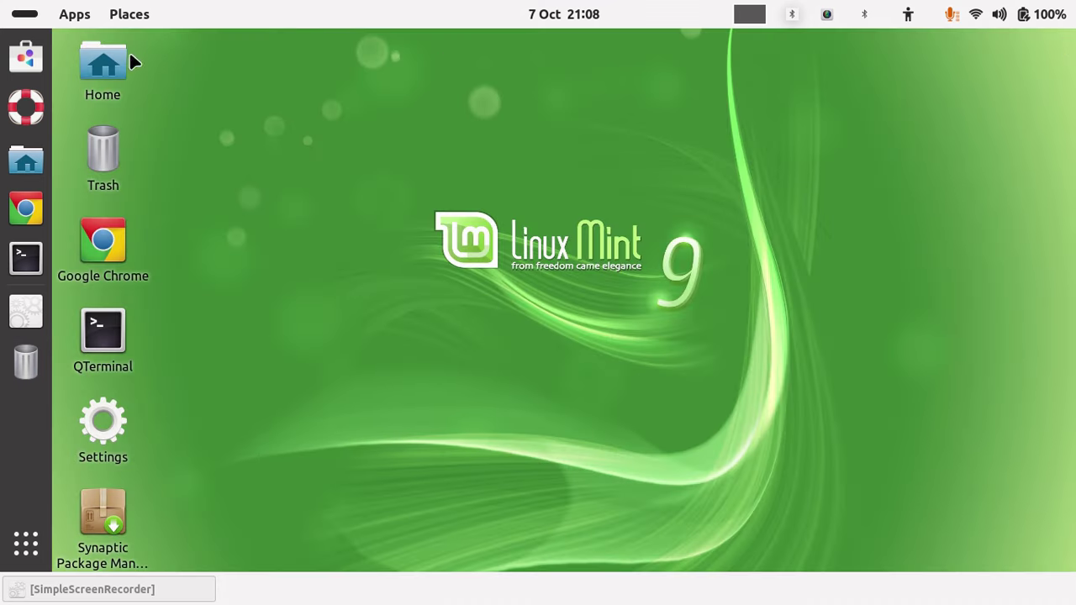
Check the desktop's Places entries and launch Nautilus from the Accessories applications
left_click(72, 13)
left_click(118, 14)
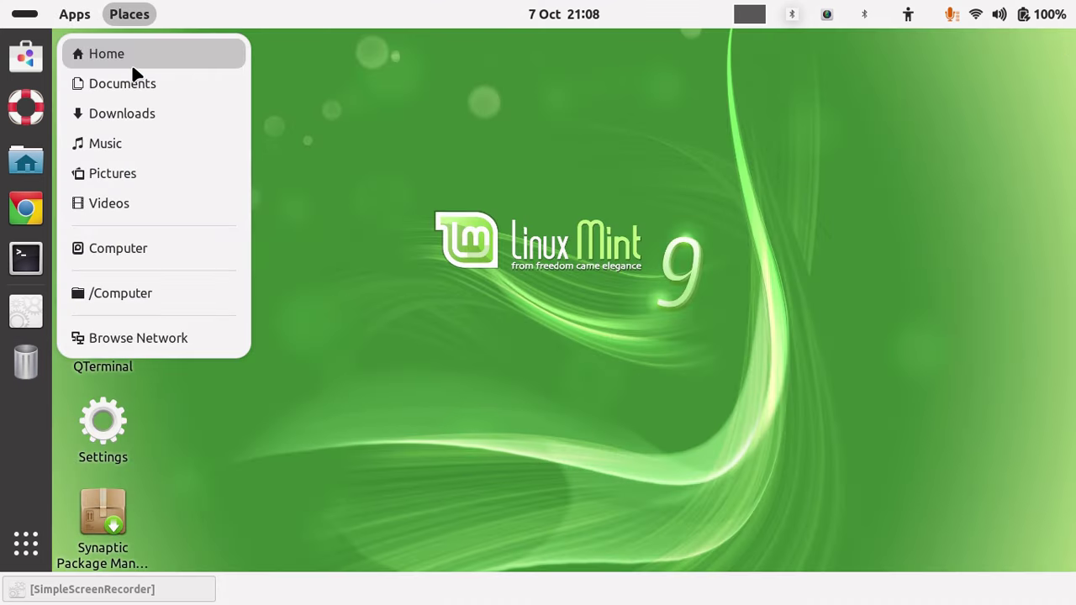
left_click(88, 15)
mouse_move(133, 83)
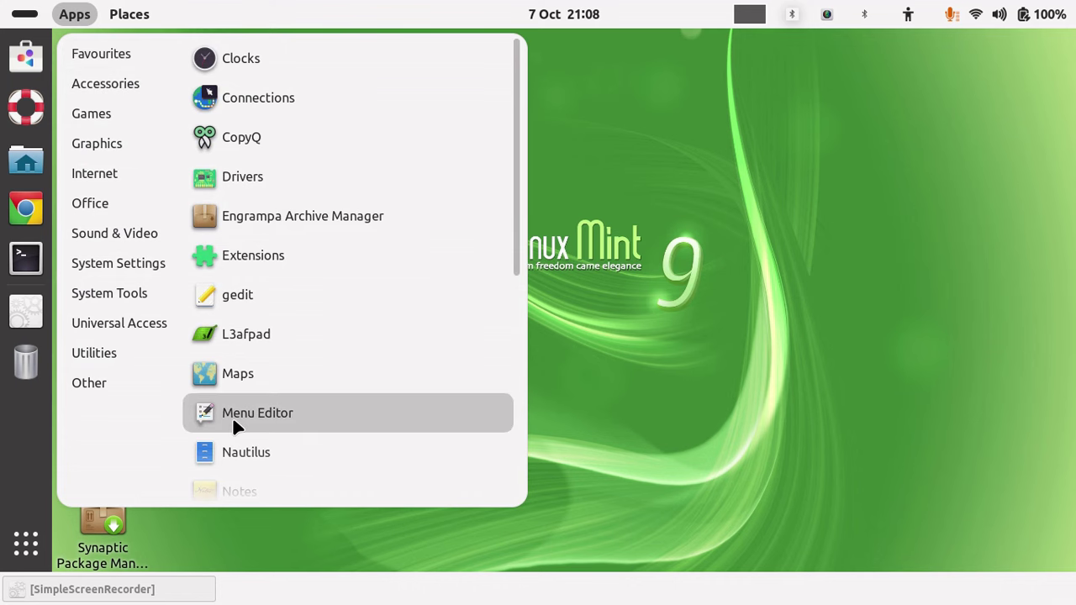
left_click(234, 450)
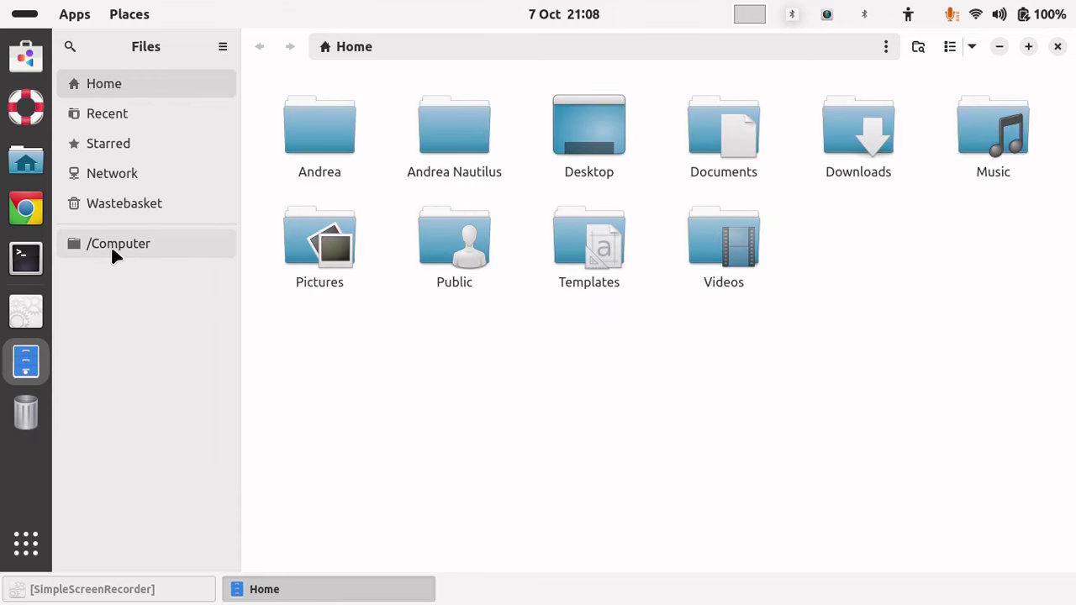
Open the /Computer bookmark, return to Home and open the bookmark again
left_click(113, 250)
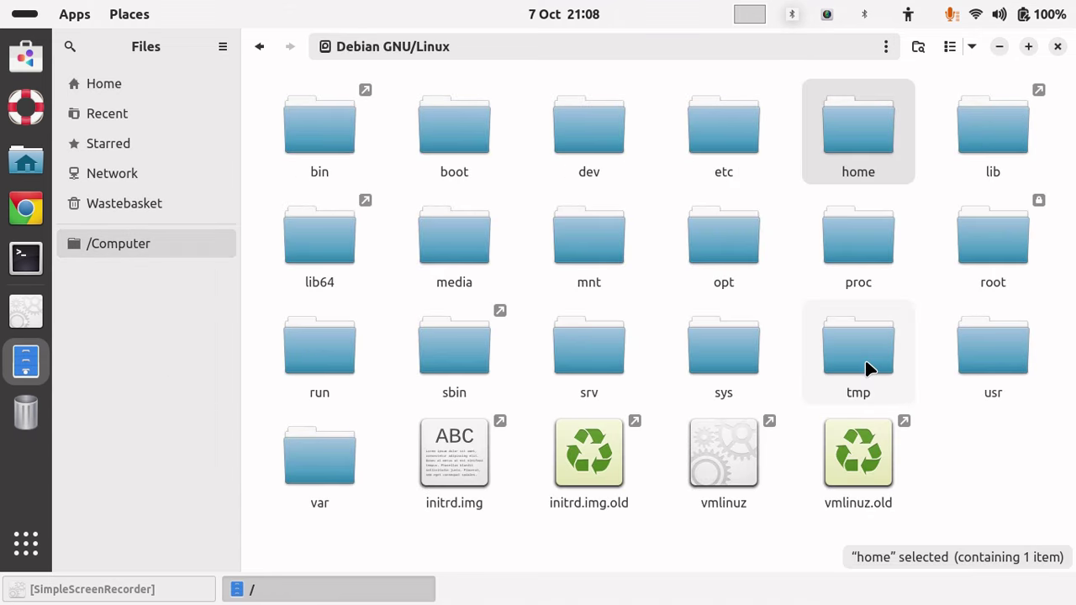
left_click(105, 83)
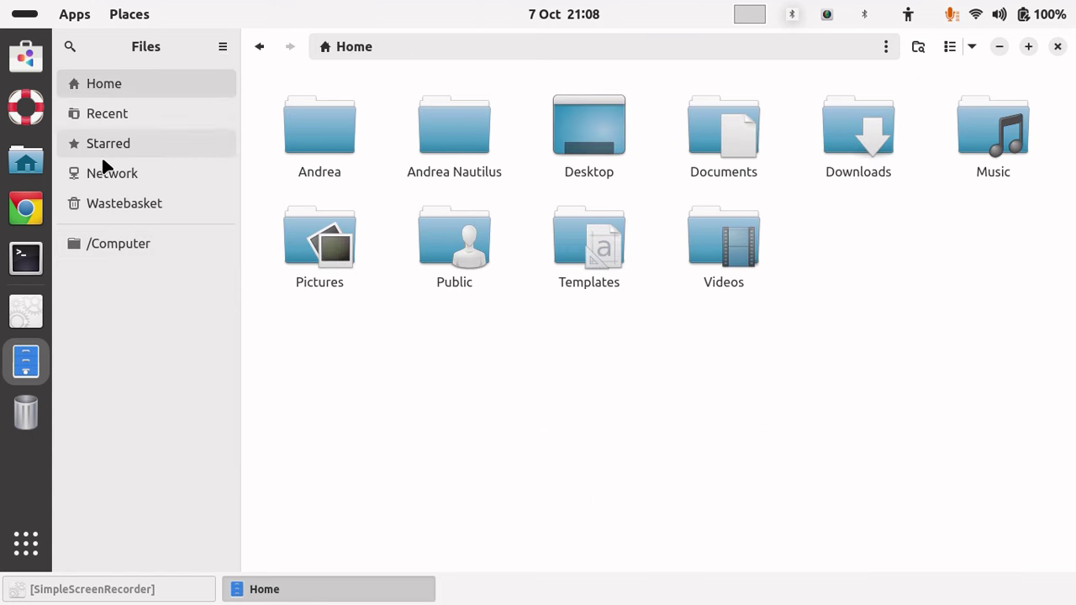
left_click(116, 248)
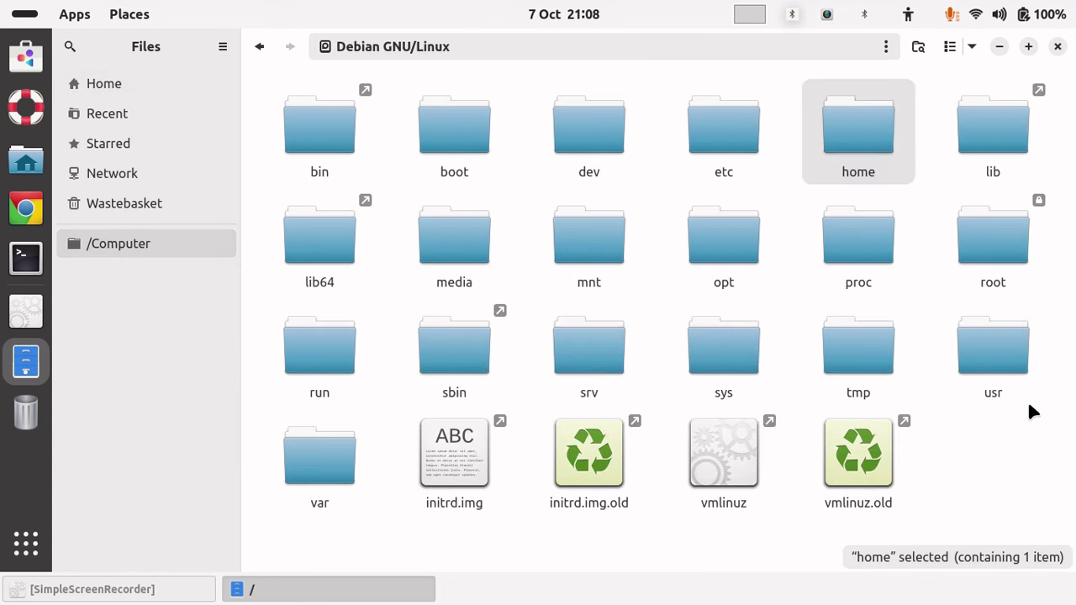
Open the root's usr folder as administrator and authenticate with the account password
right_click(1009, 351)
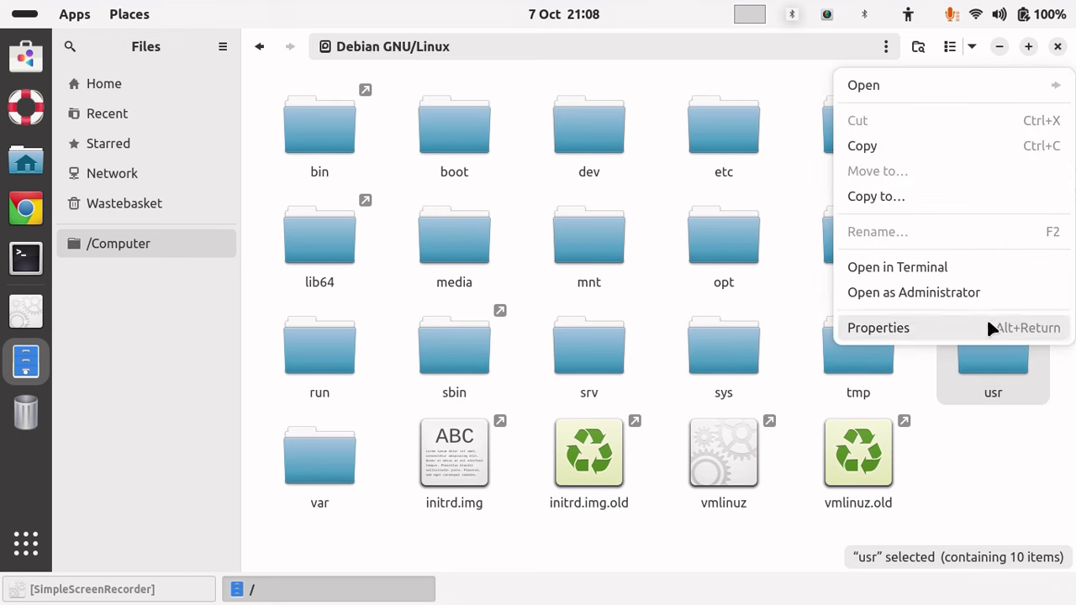
left_click(969, 302)
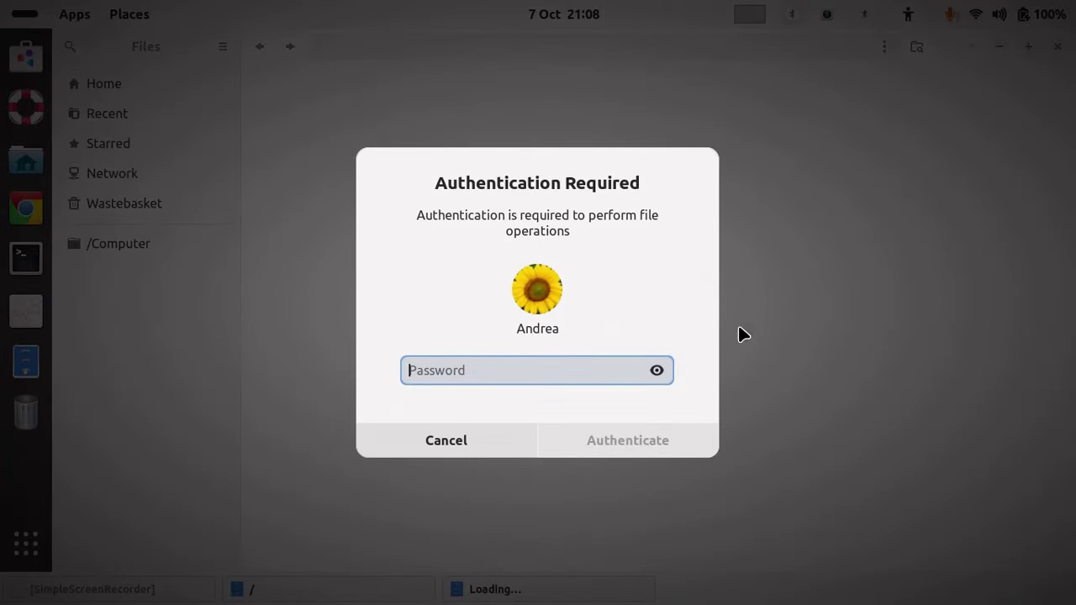
type("***")
key("Return")
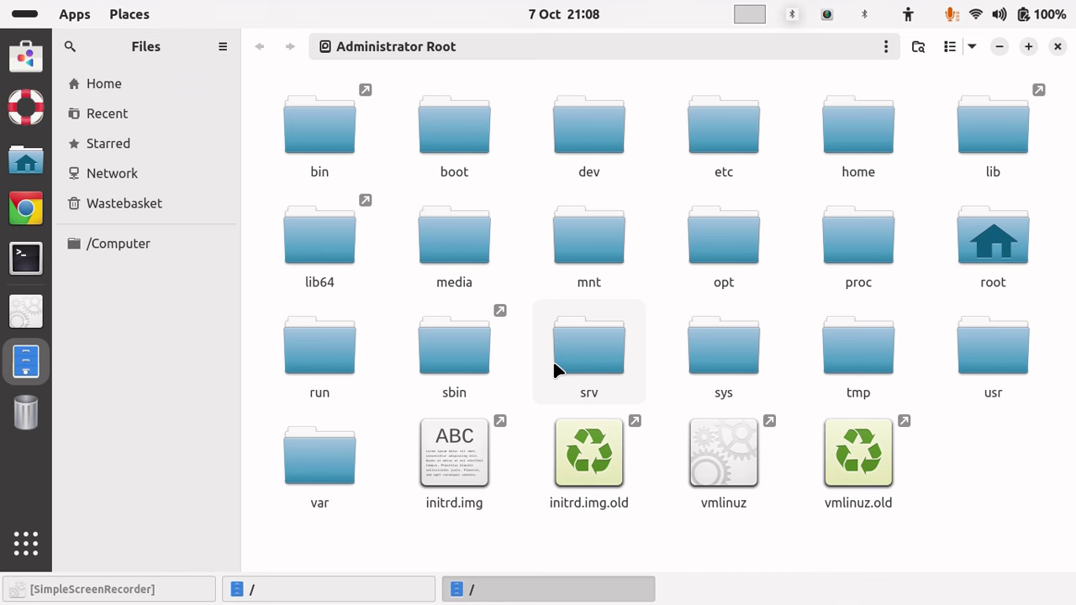
Close the administrator window, switch to Home and reopen the /Computer bookmark
left_click(1058, 46)
left_click(109, 84)
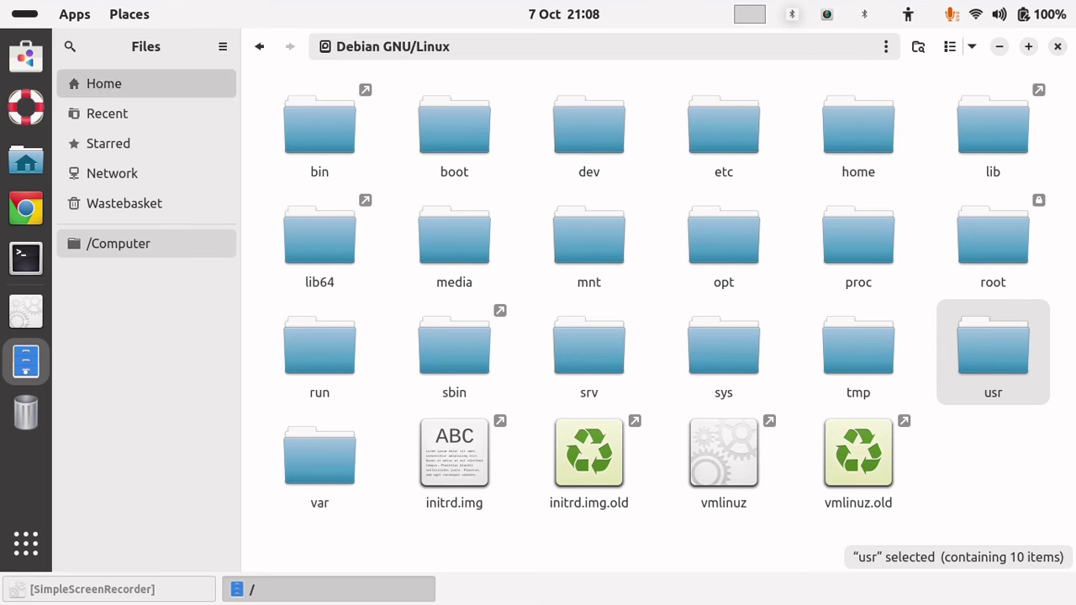
left_click(94, 243)
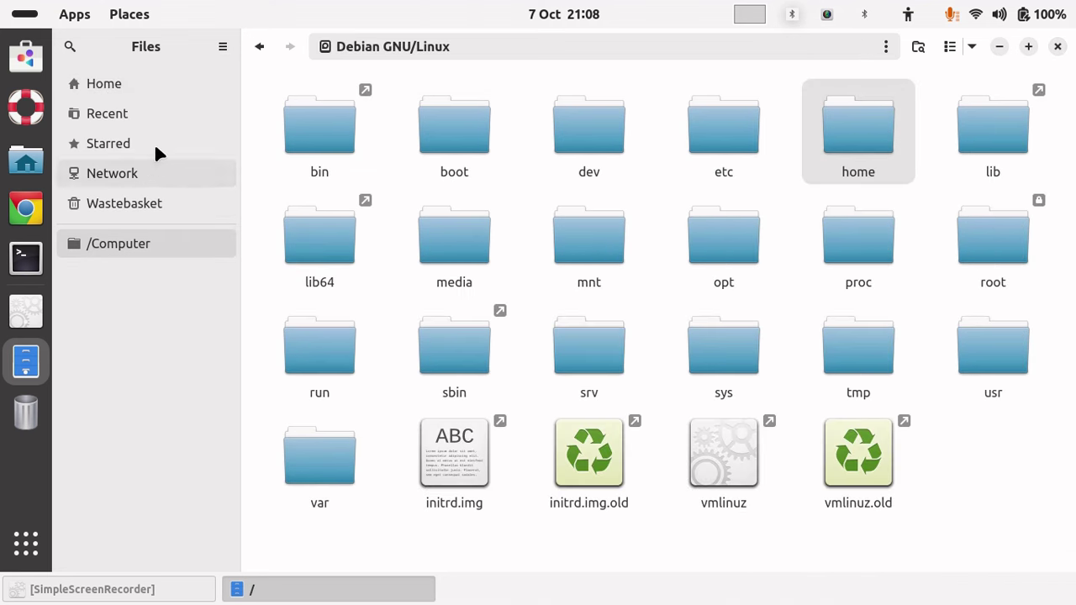
View the About Files information, dismiss it and close the Nautilus window
left_click(223, 47)
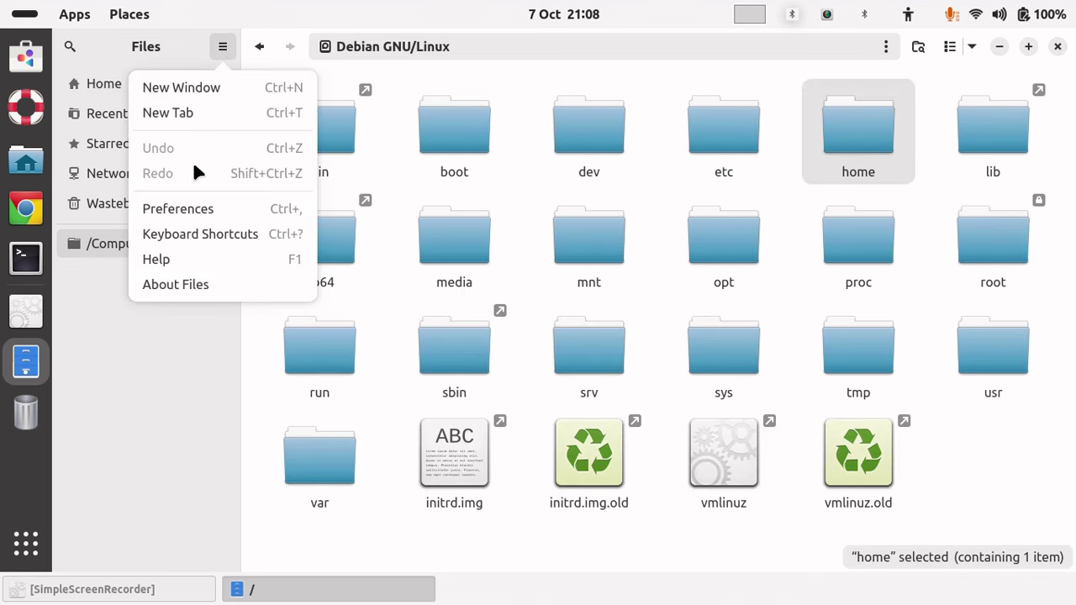
left_click(188, 284)
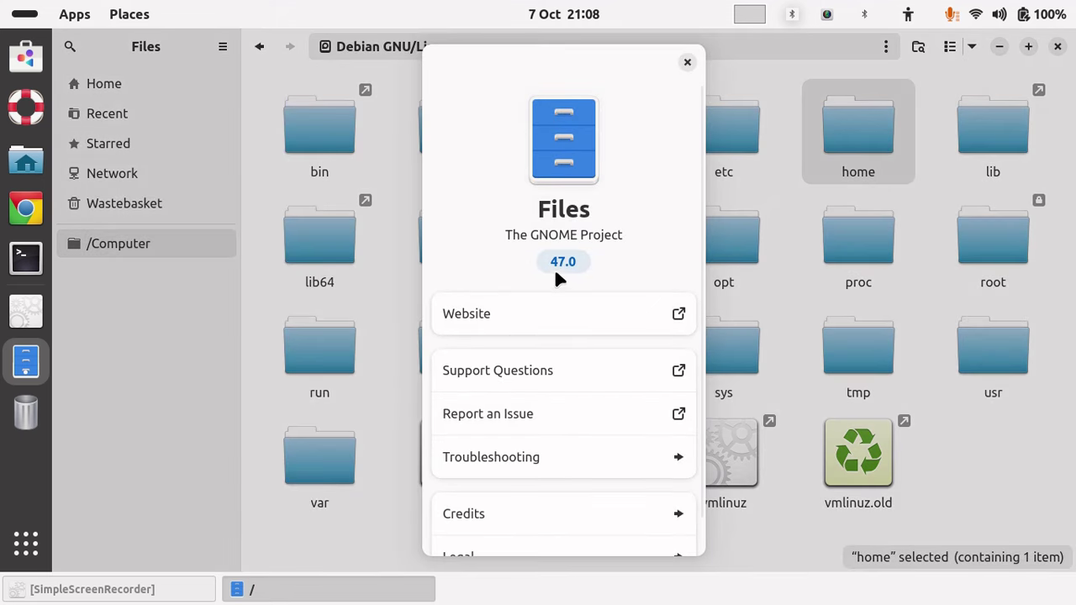
left_click(687, 64)
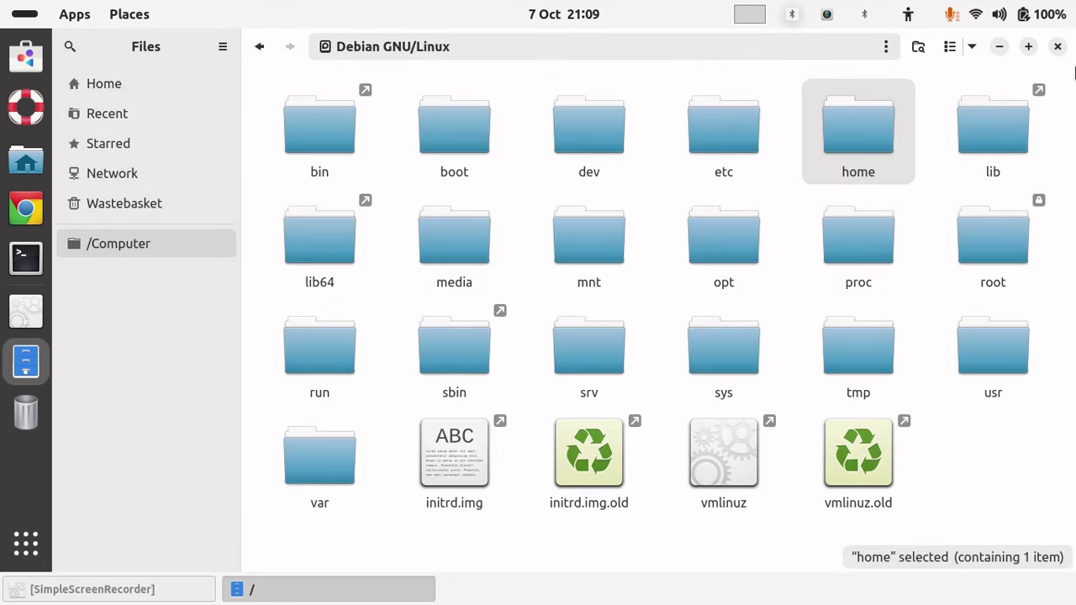
left_click(1057, 46)
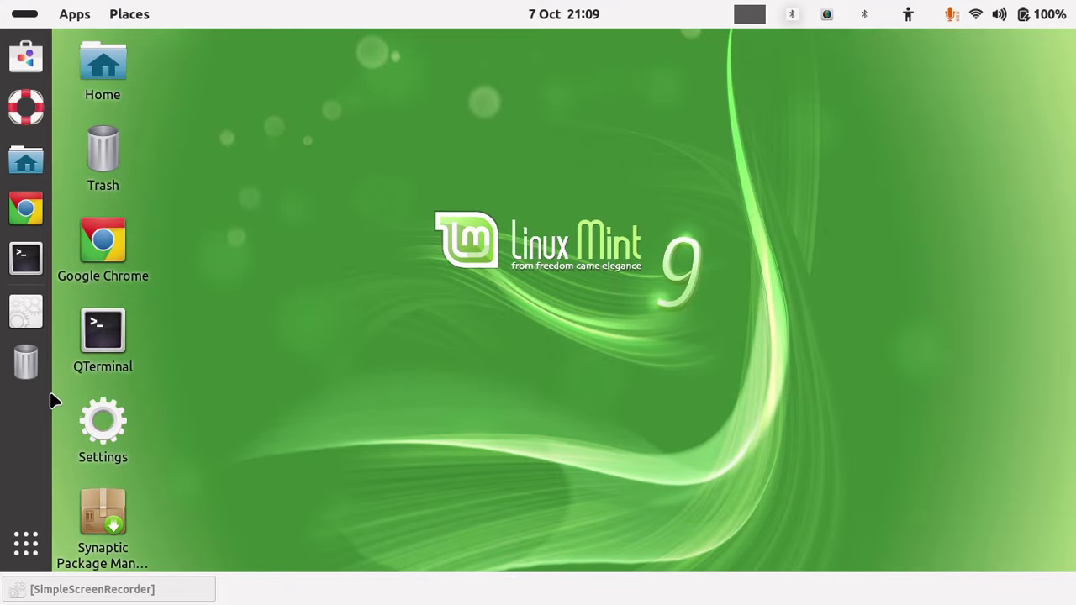
Open Settings from the desktop and examine the Search Locations, including the bookmarked ones
right_click(103, 420)
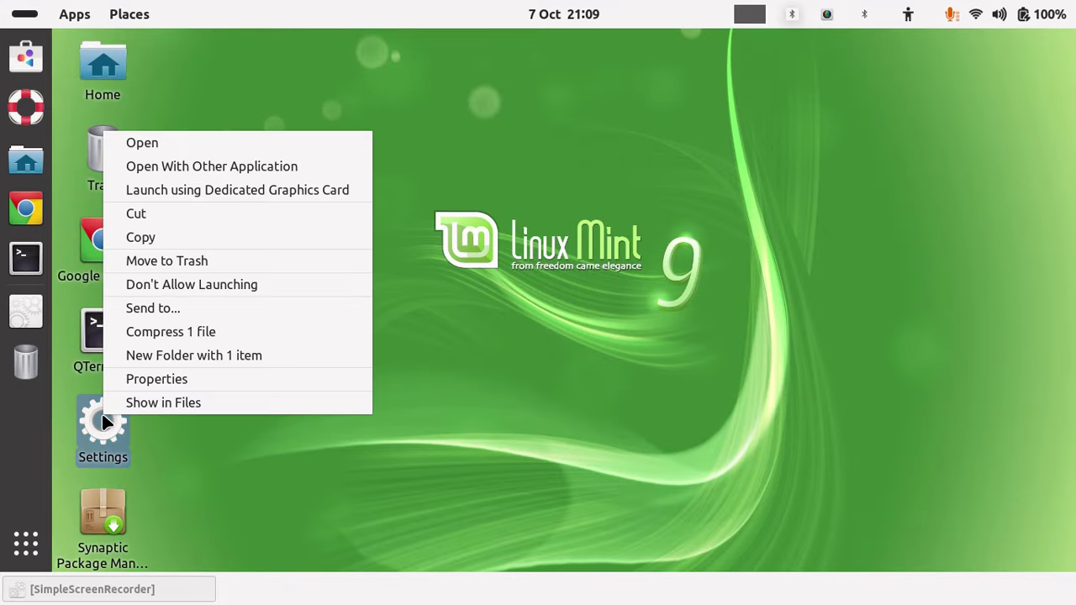
left_click(146, 148)
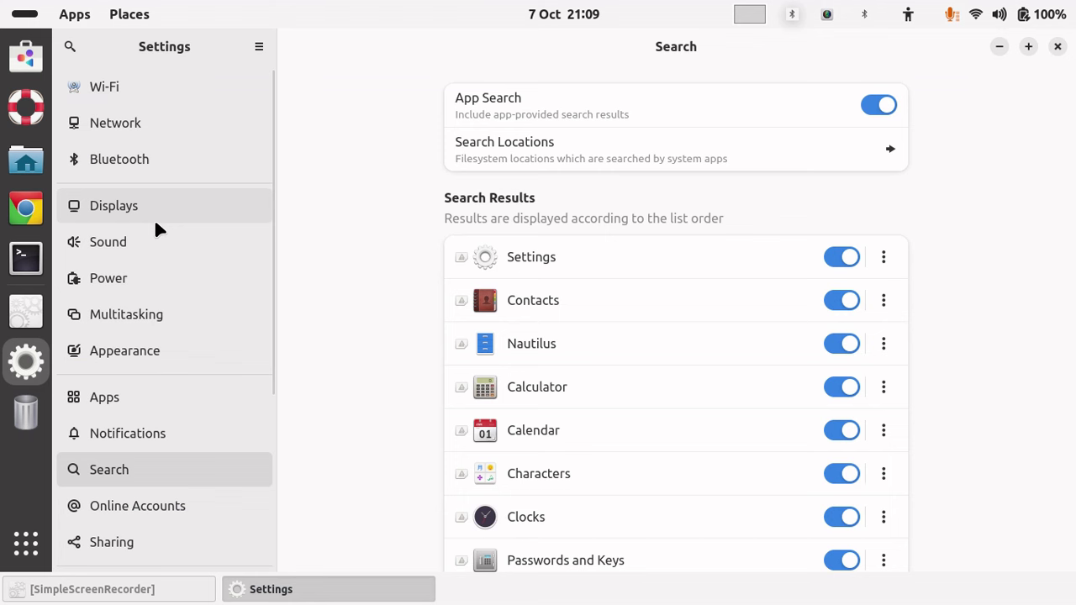
left_click(113, 463)
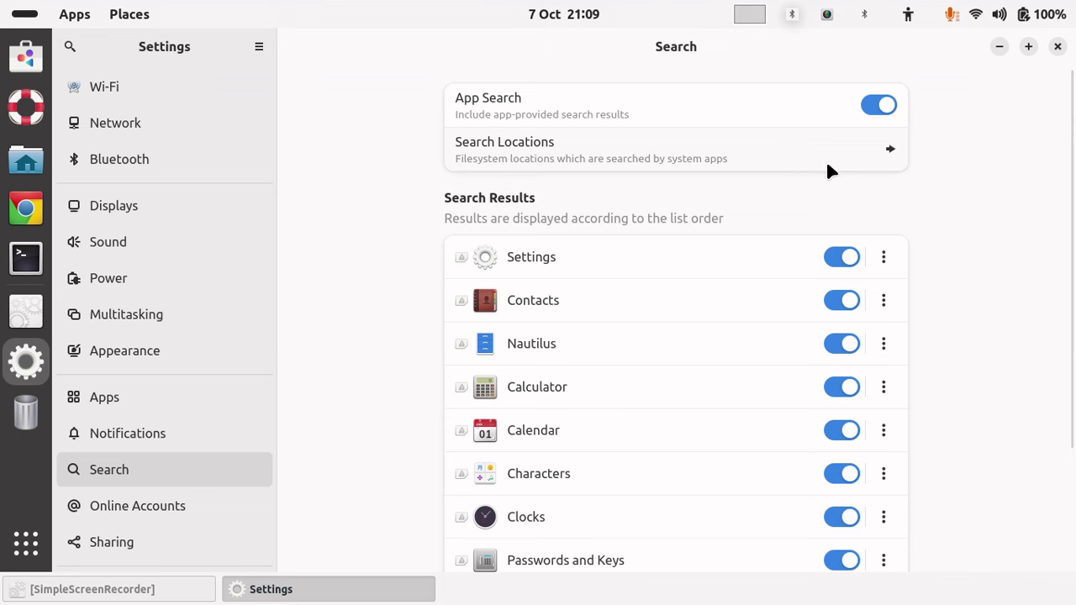
left_click(895, 149)
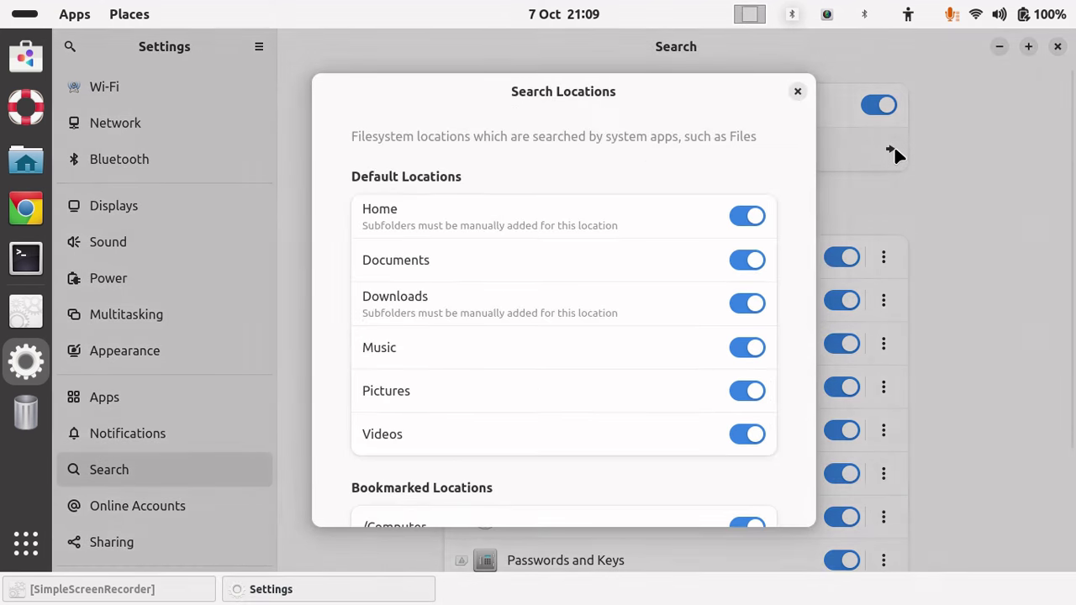
scroll(698, 311, "down", 3)
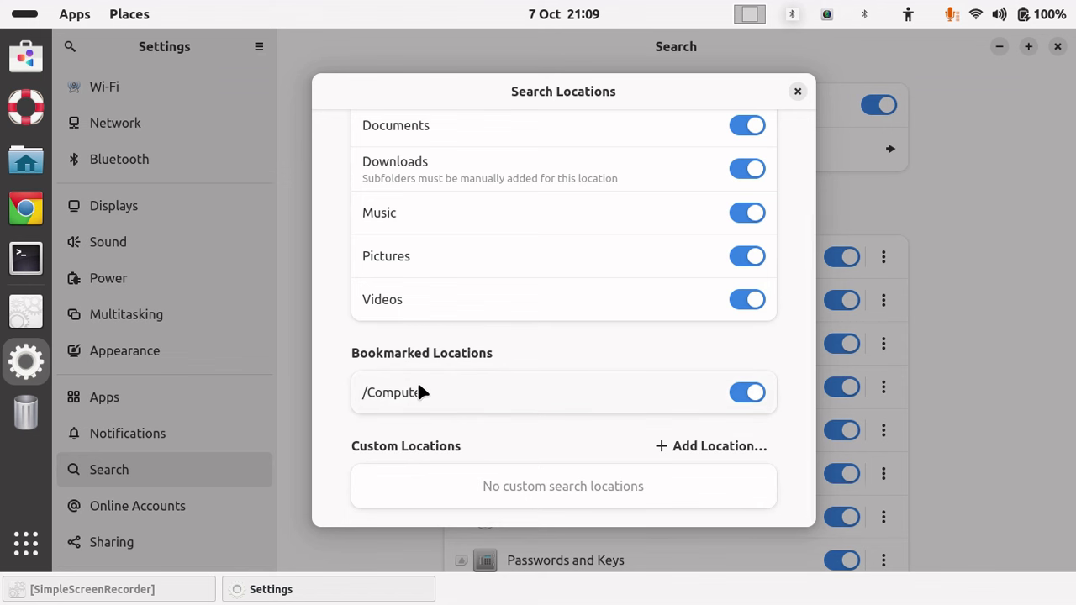
Browse the Computer root under Other Locations as a custom search location, cancel the selection and review the Search Locations list
left_click(663, 450)
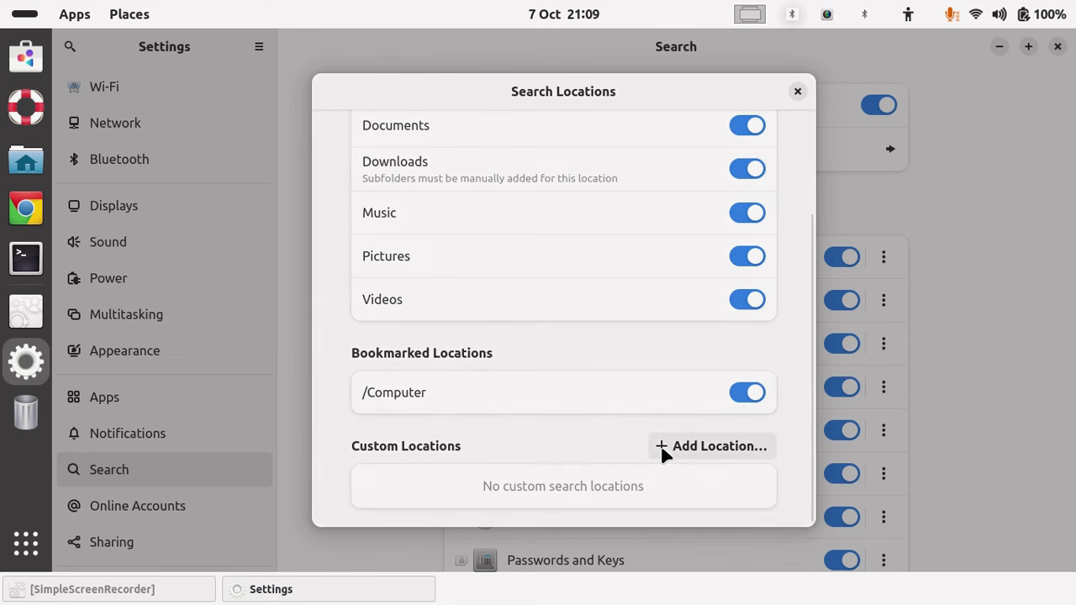
scroll(225, 370, "down", 2)
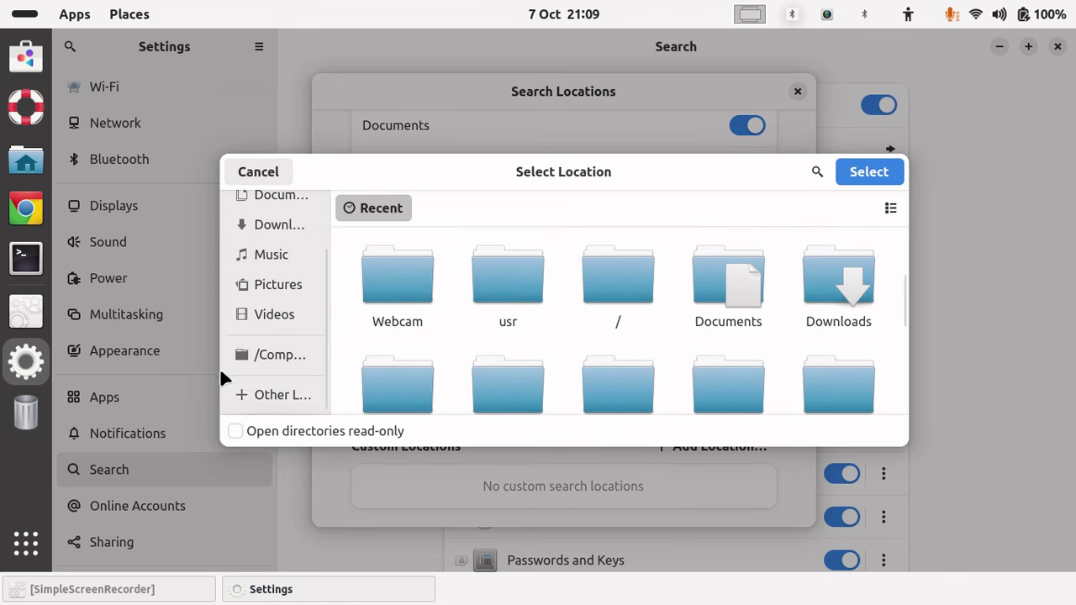
left_click(269, 395)
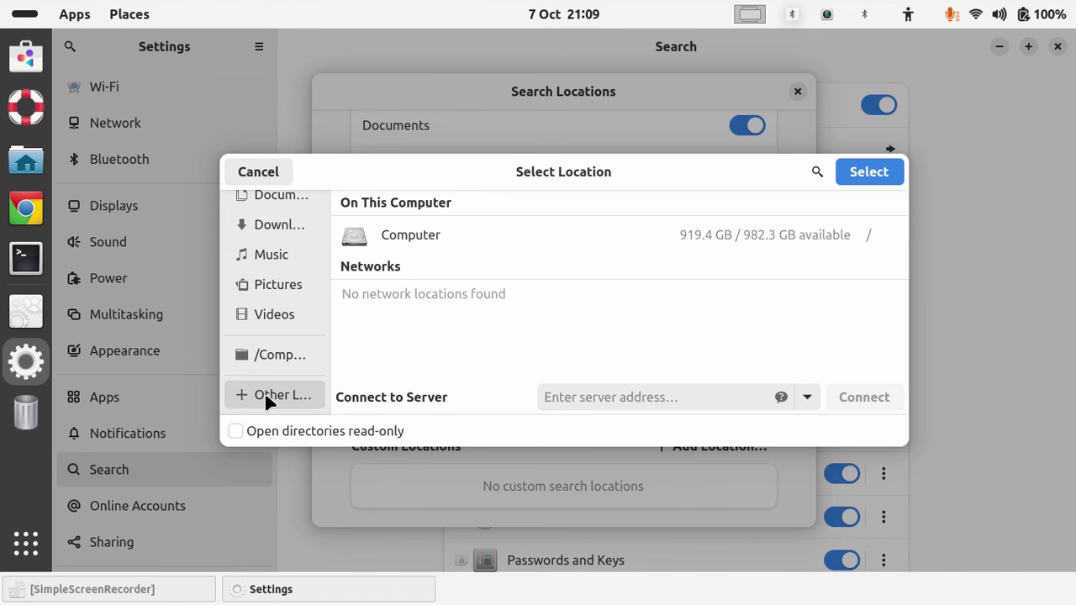
left_click(372, 235)
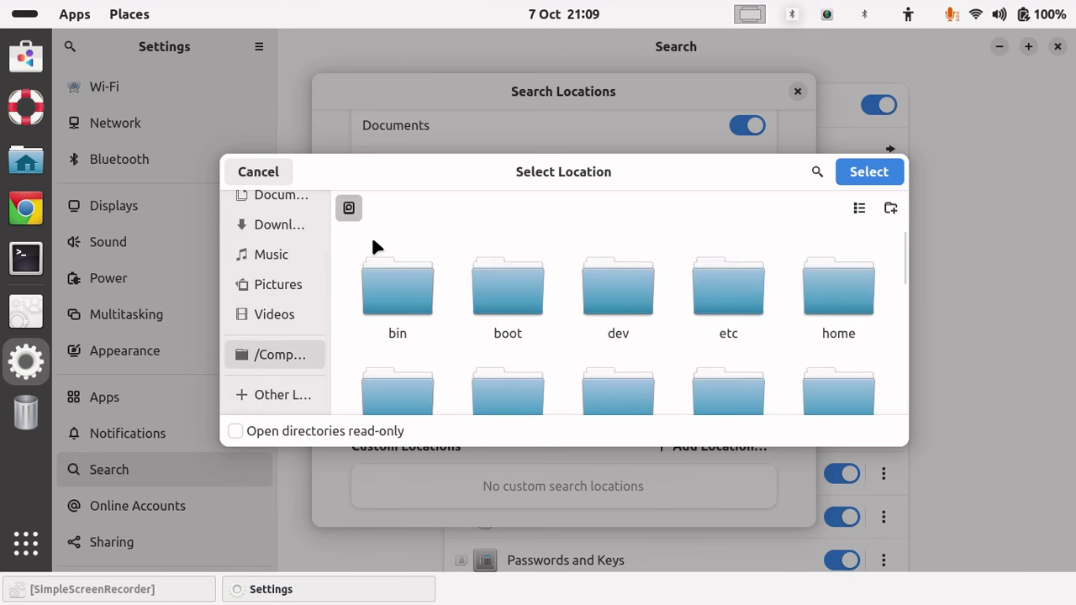
left_click(271, 171)
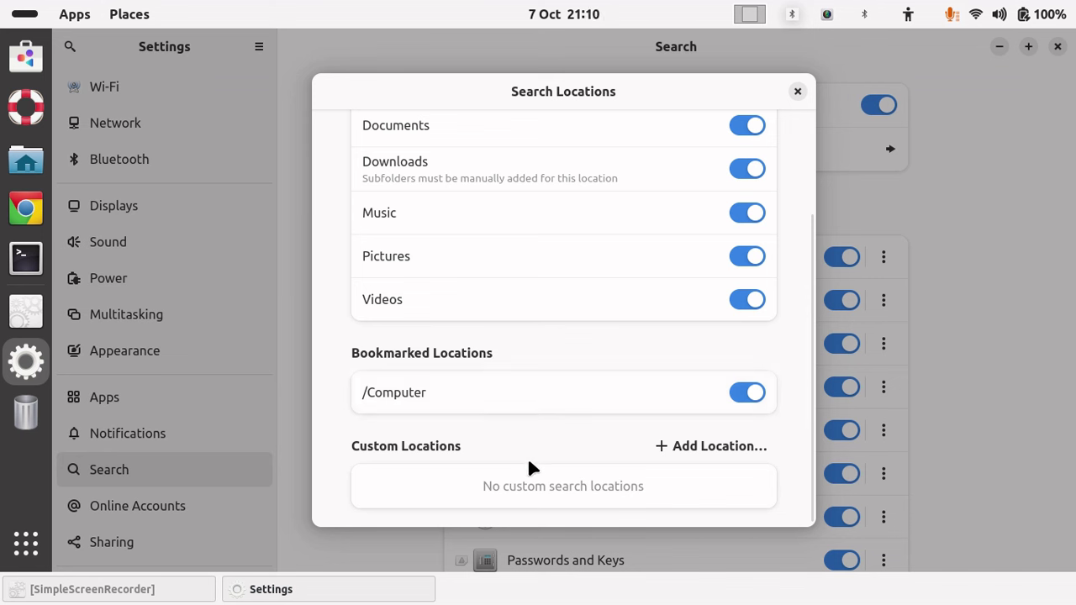
scroll(537, 377, "up", 3)
scroll(540, 376, "down", 3)
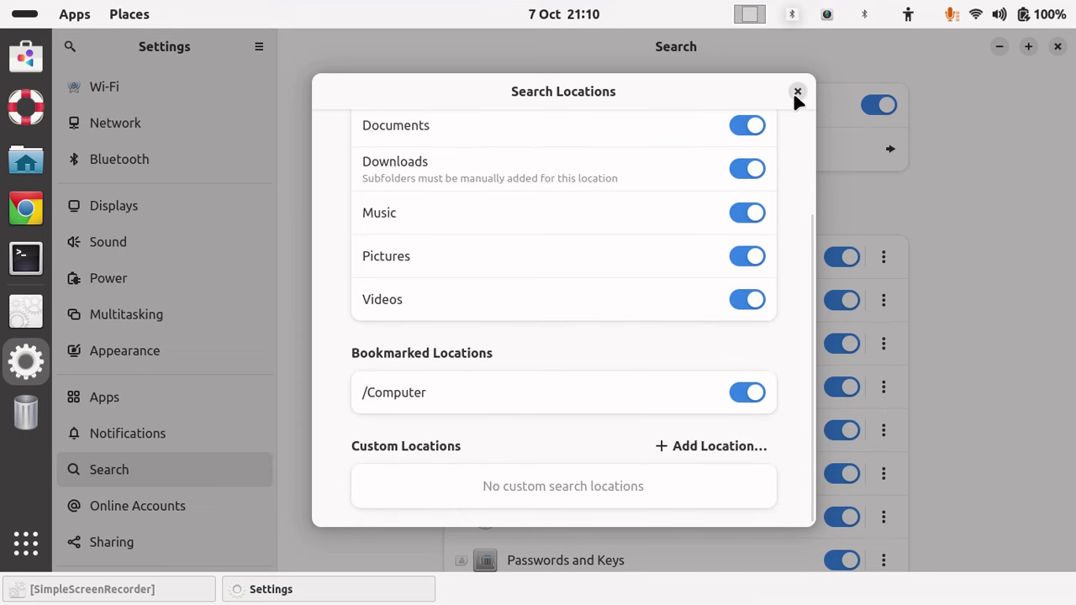
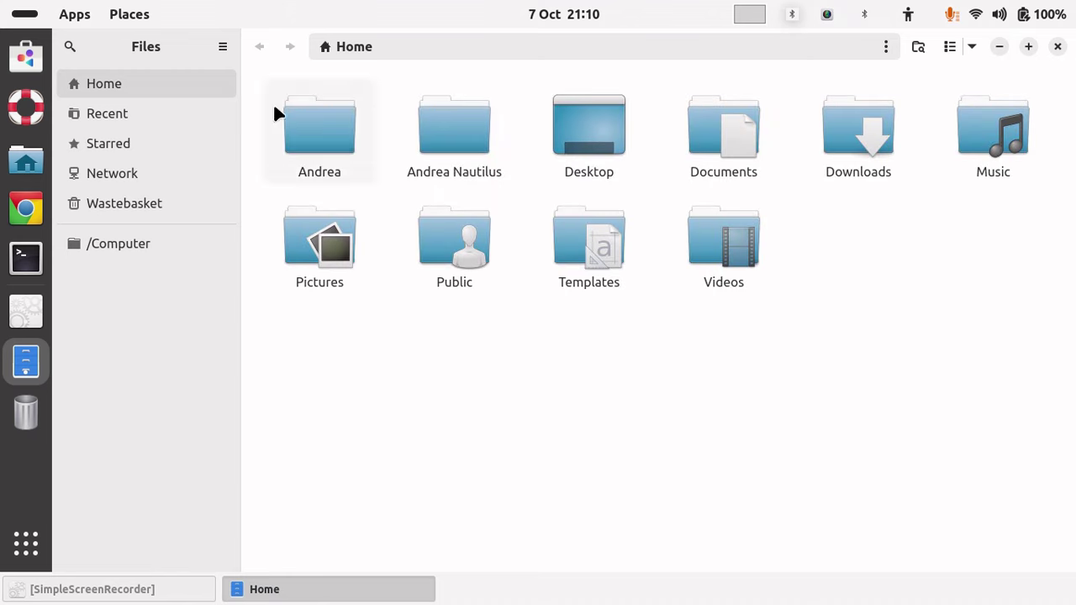
Open the /Computer bookmark in Nautilus, view the About Files information and dismiss it
left_click(111, 246)
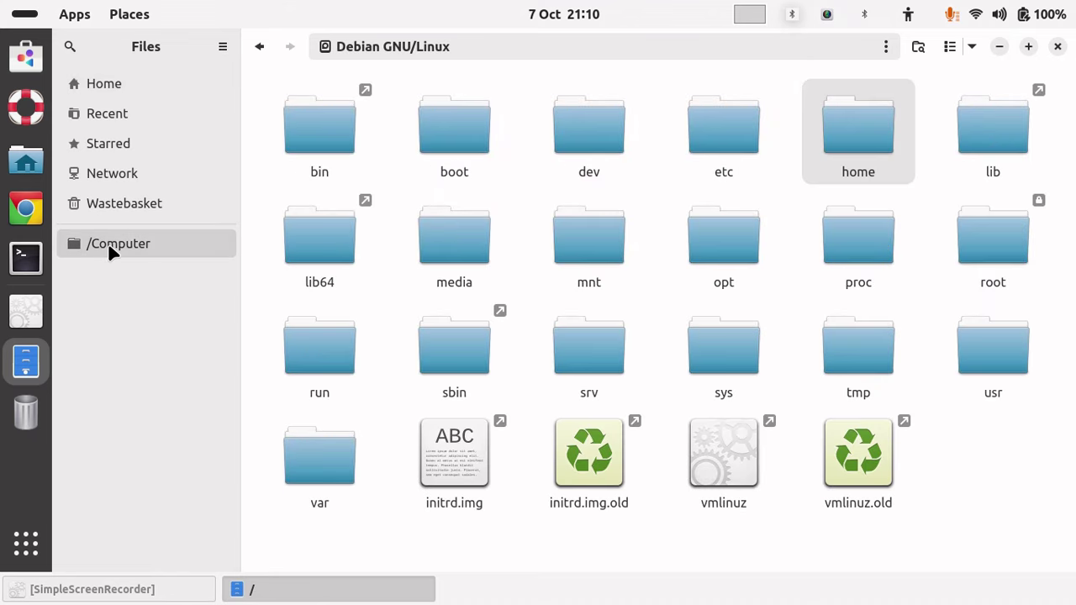
left_click(221, 47)
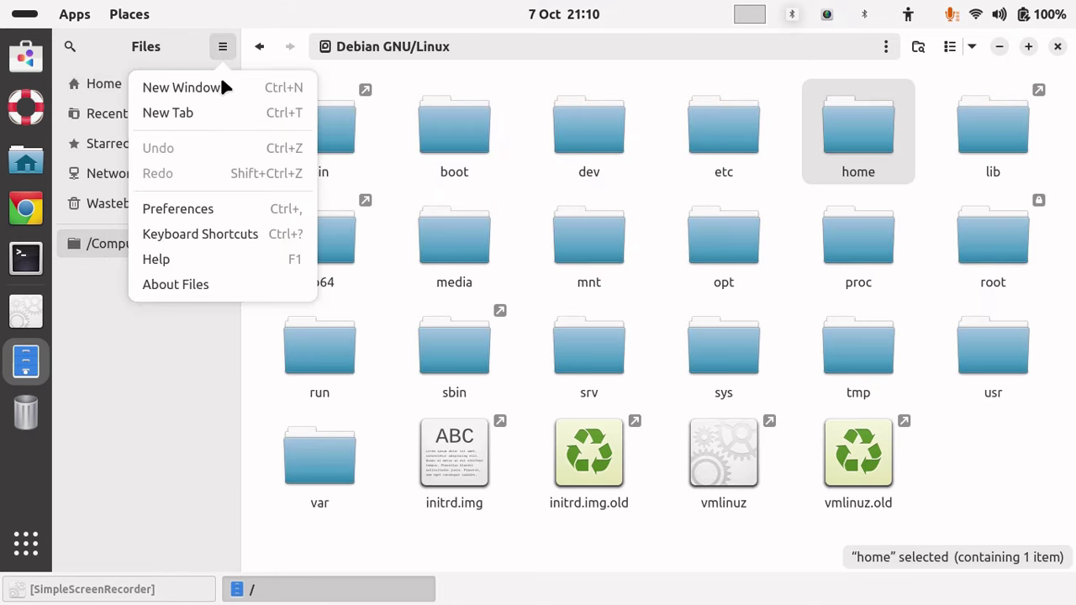
left_click(192, 286)
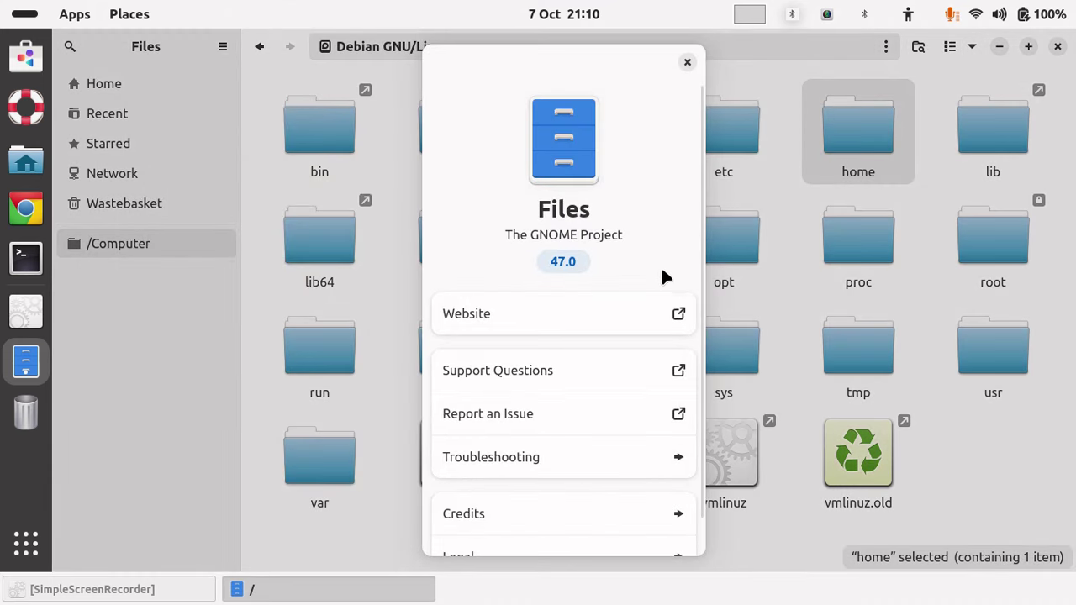
left_click(687, 62)
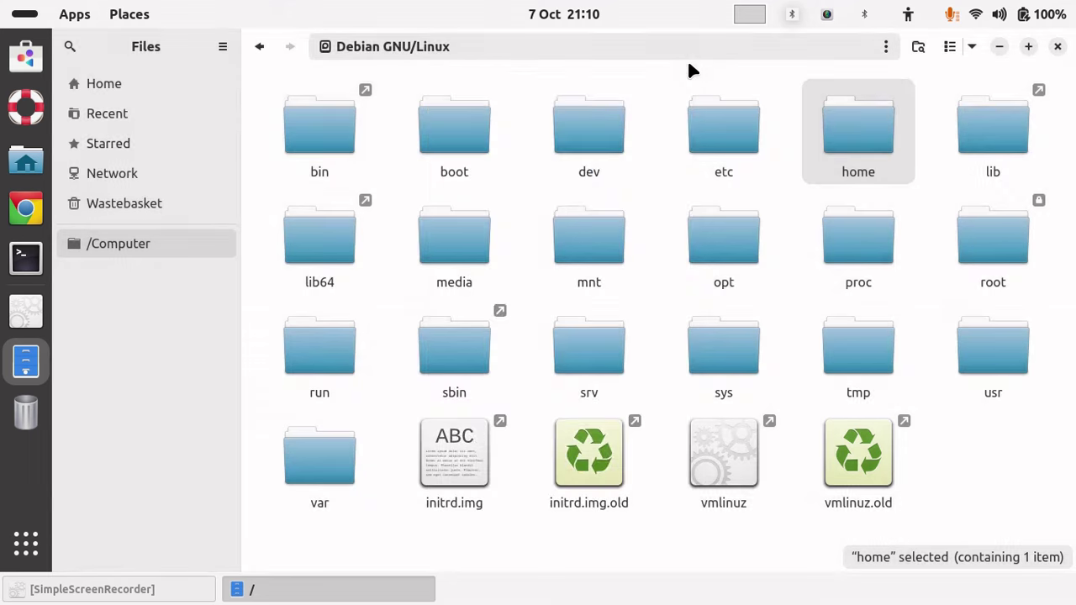
Switch between Home and the /Computer bookmark, ending at Home, and close the Nautilus window
left_click(78, 79)
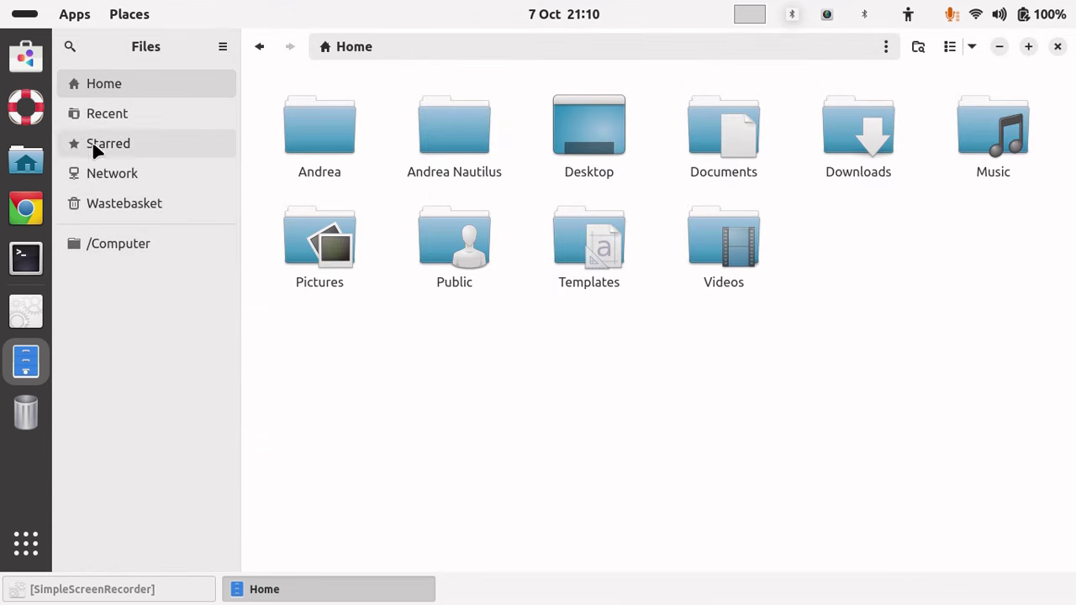
left_click(109, 245)
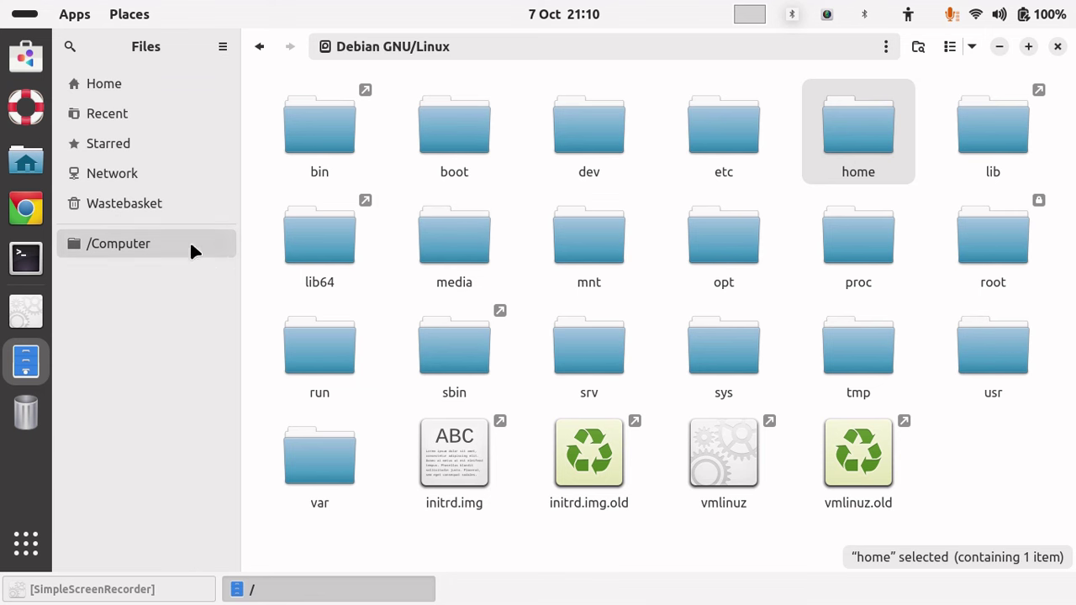
left_click(95, 84)
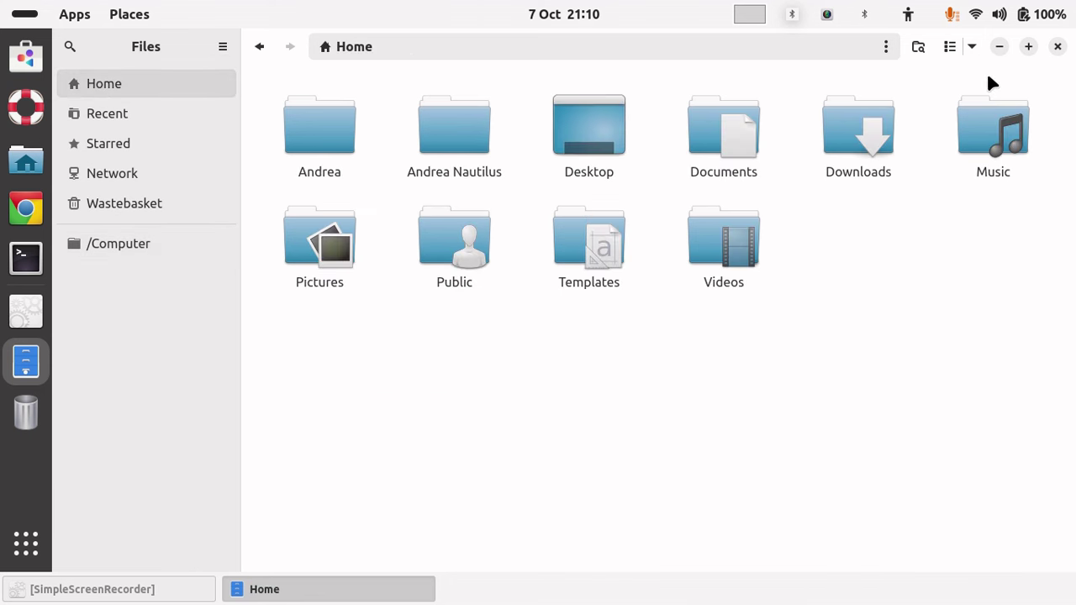
left_click(1059, 47)
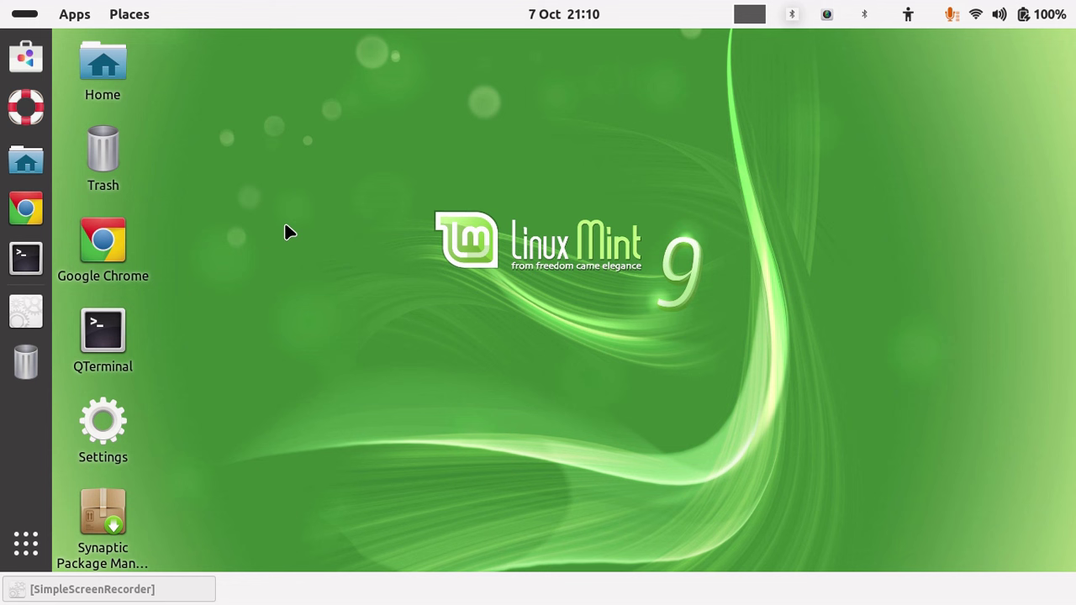
Open Home from the desktop's places list, view Caja's About information and close the window
left_click(136, 18)
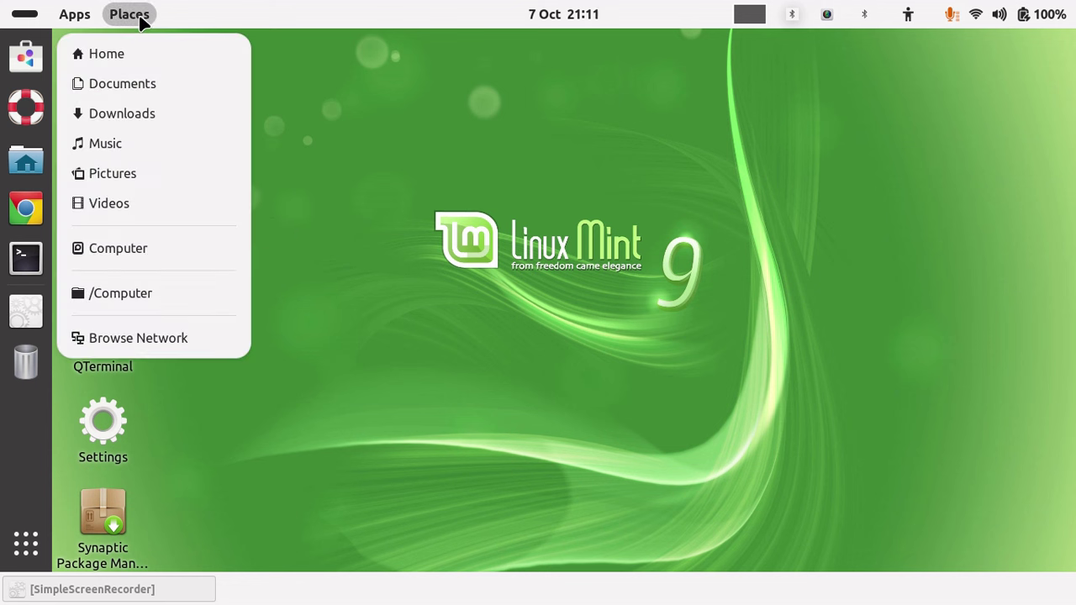
left_click(102, 55)
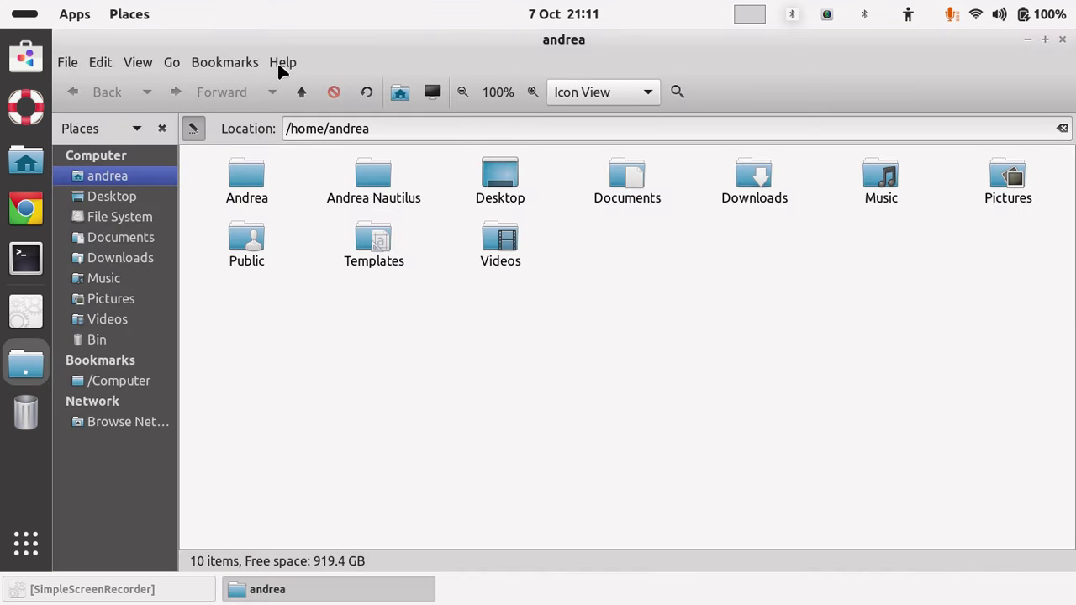
left_click(282, 64)
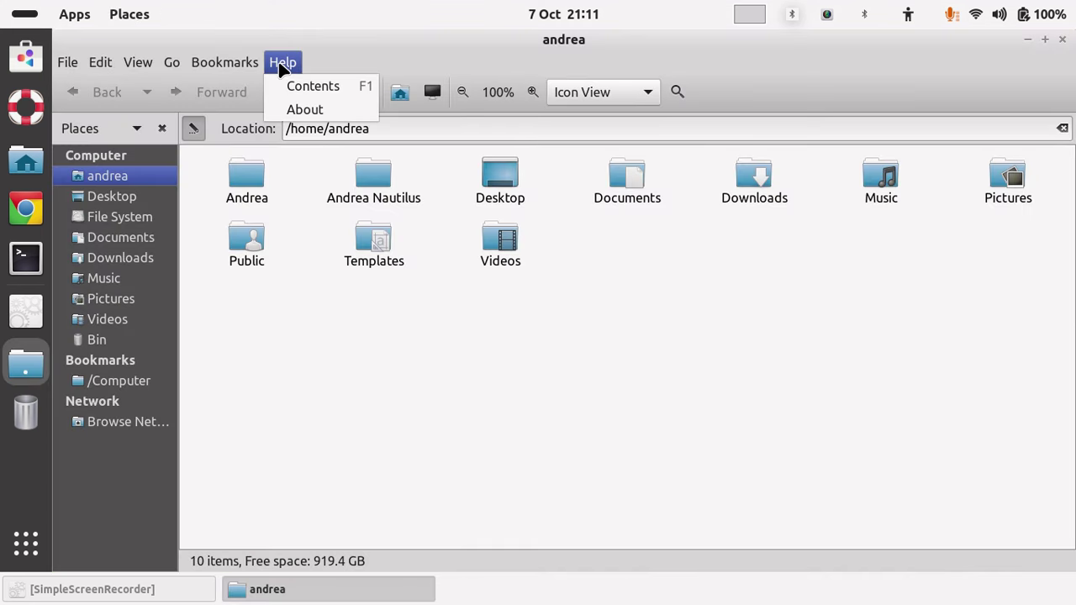
left_click(307, 109)
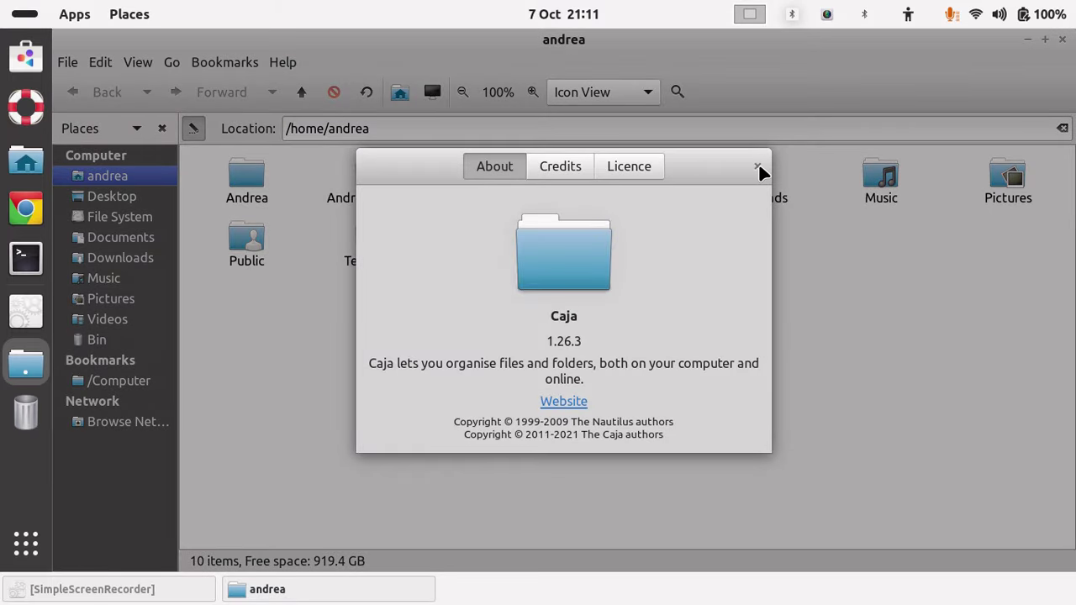
left_click(757, 166)
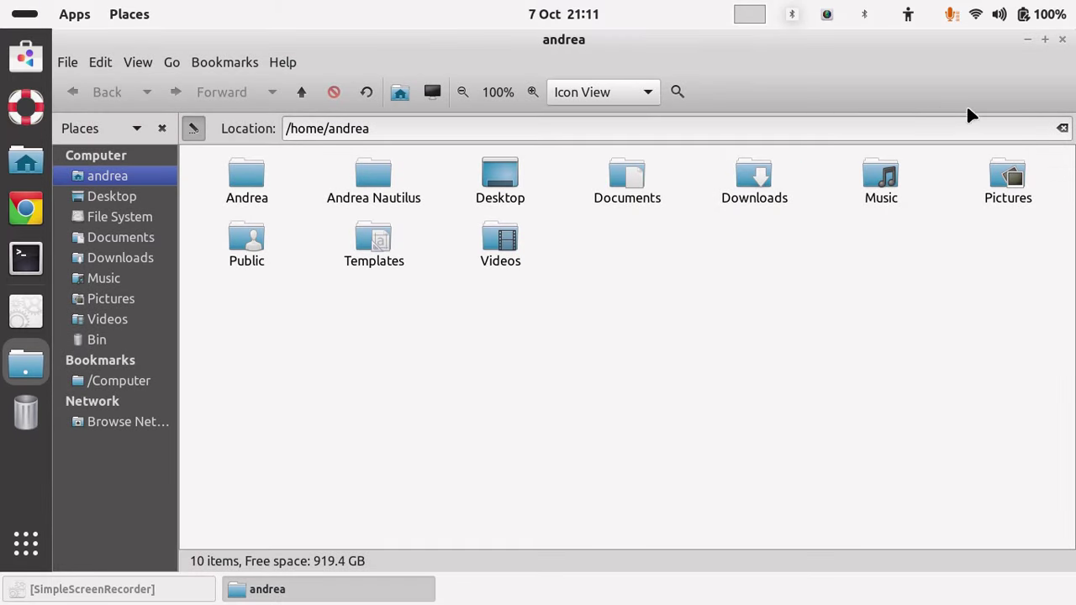
left_click(1061, 40)
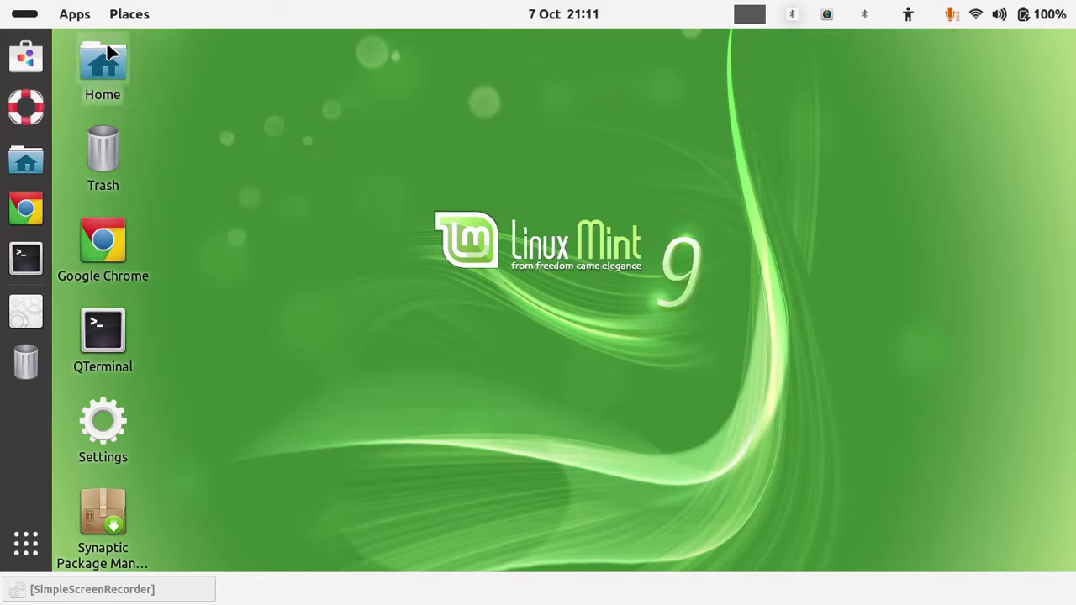
Open Browse Network from the desktop's places list, view the file manager's About information and close the window
left_click(129, 15)
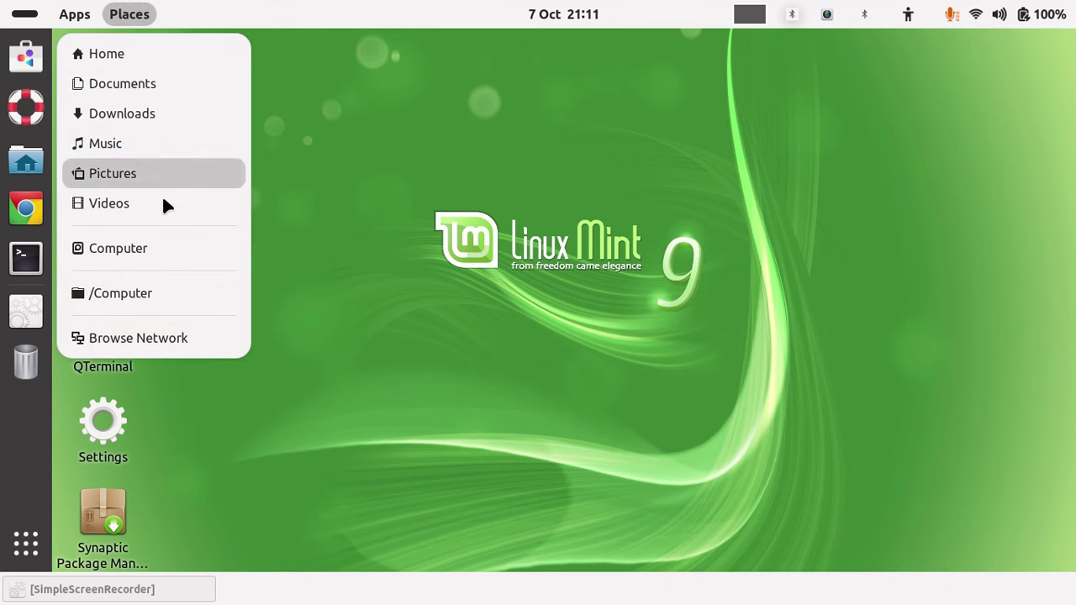
left_click(137, 339)
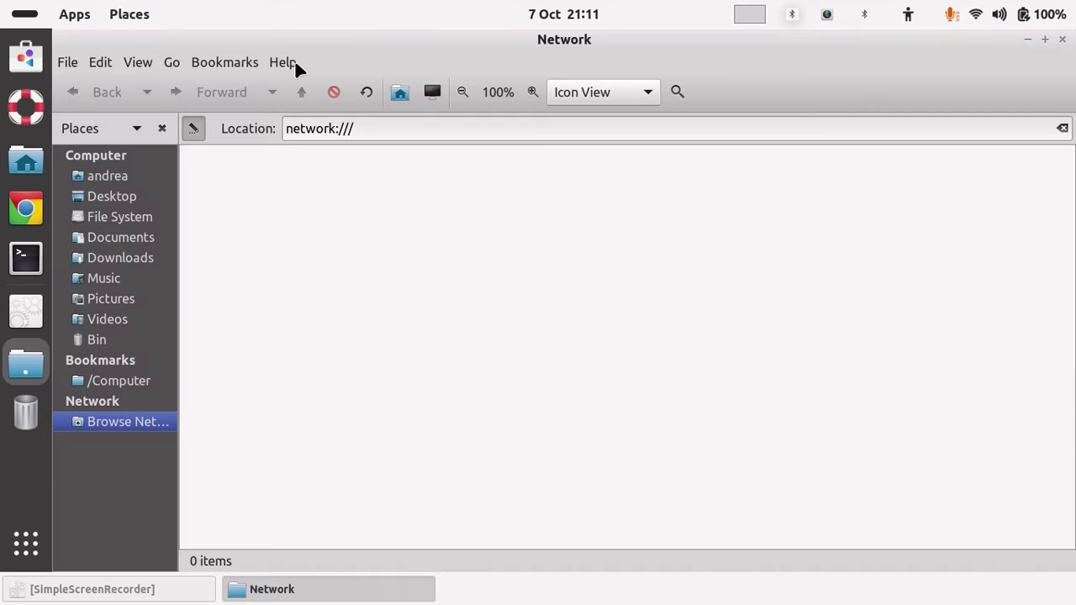
left_click(295, 64)
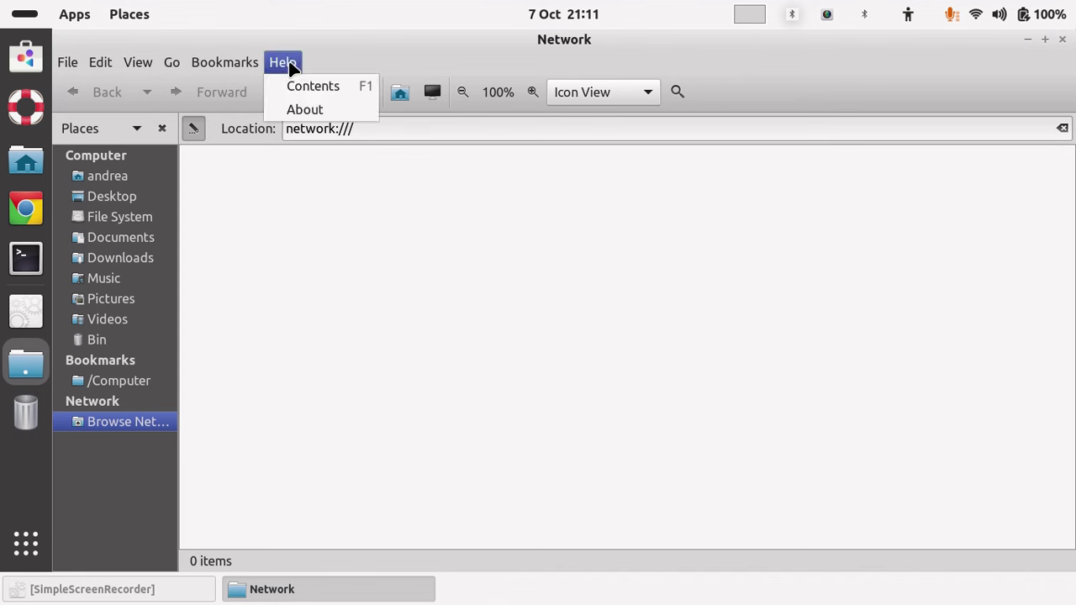
left_click(300, 108)
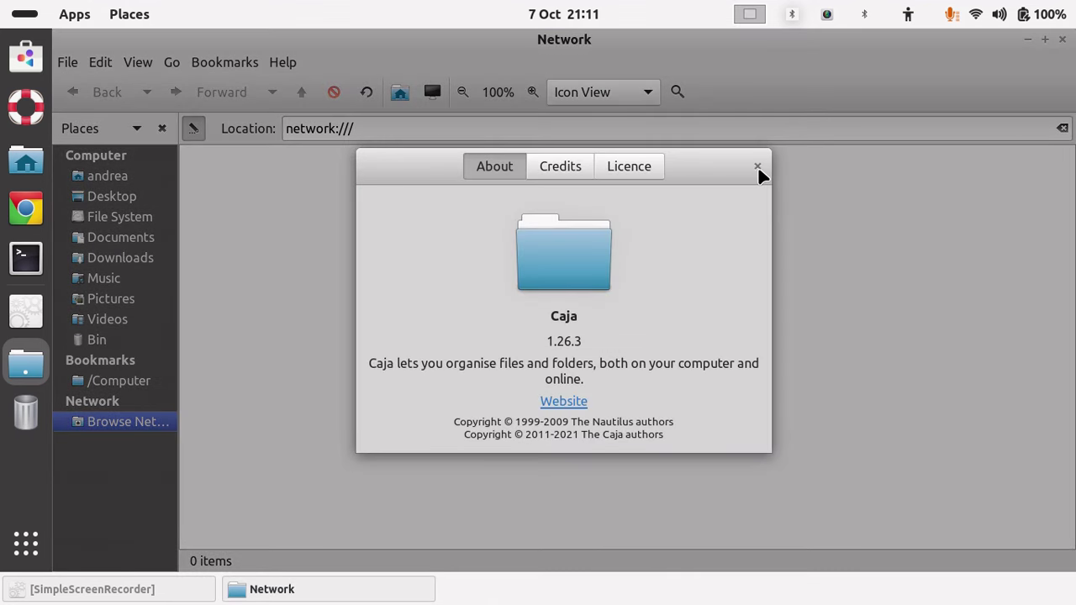
left_click(758, 166)
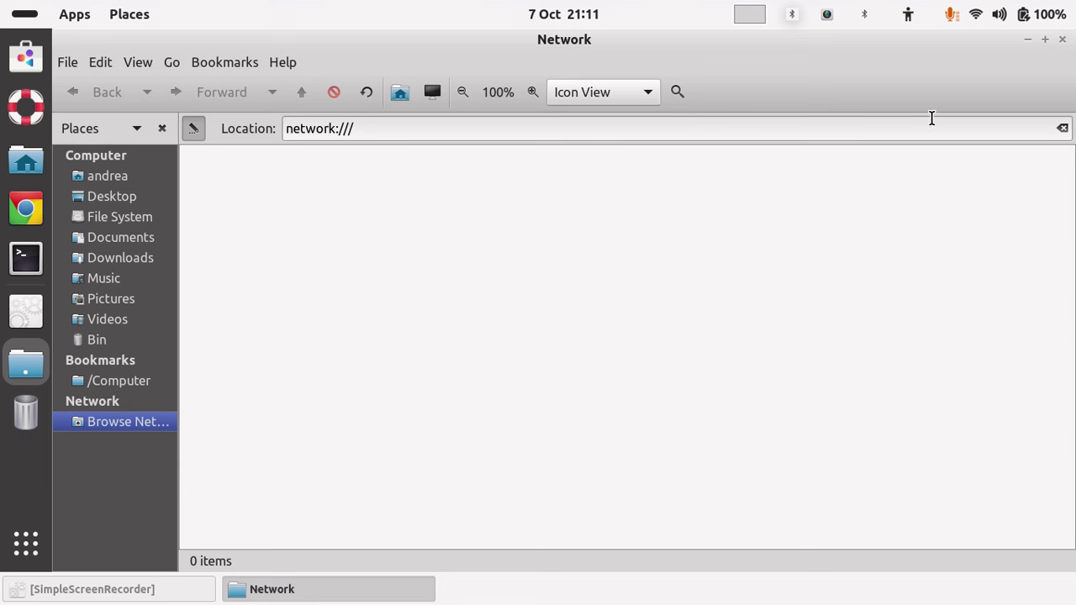
left_click(1063, 40)
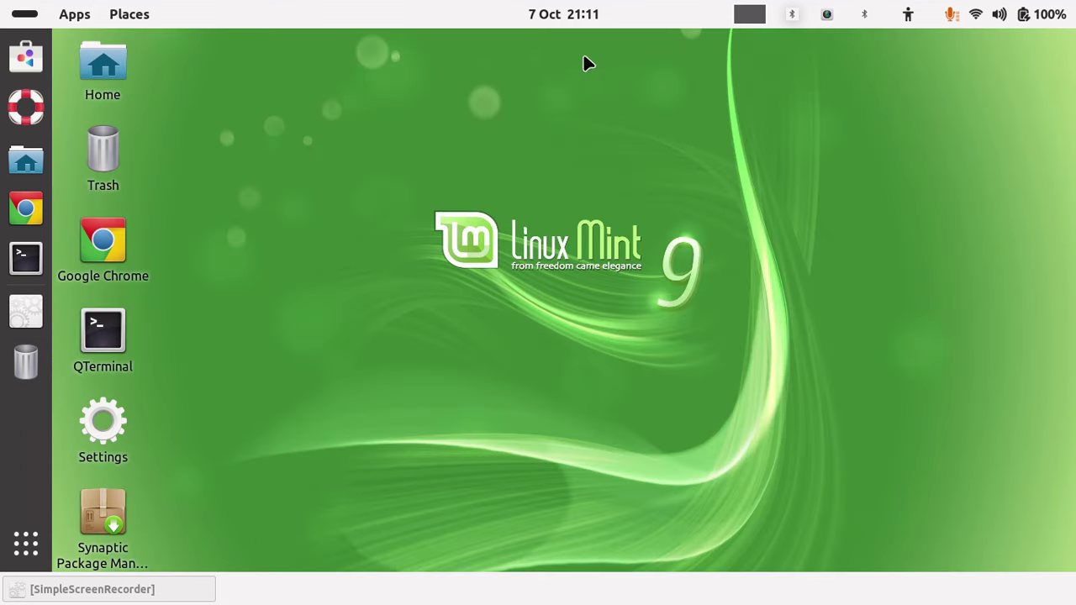
Reopen Browse Network from the places list, switch to the Desktop folder and close the window
left_click(128, 15)
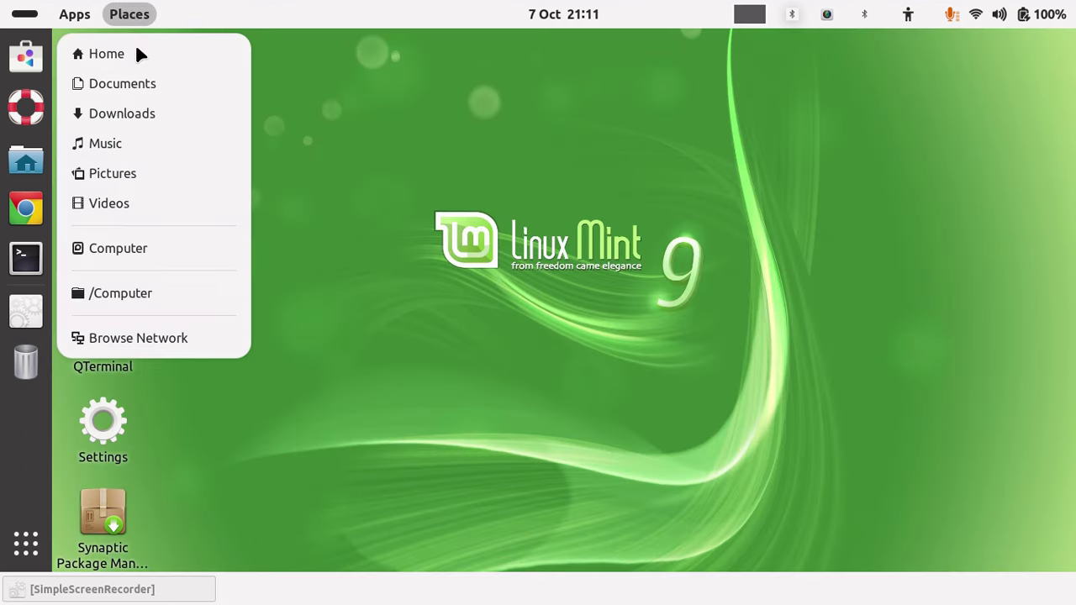
left_click(149, 338)
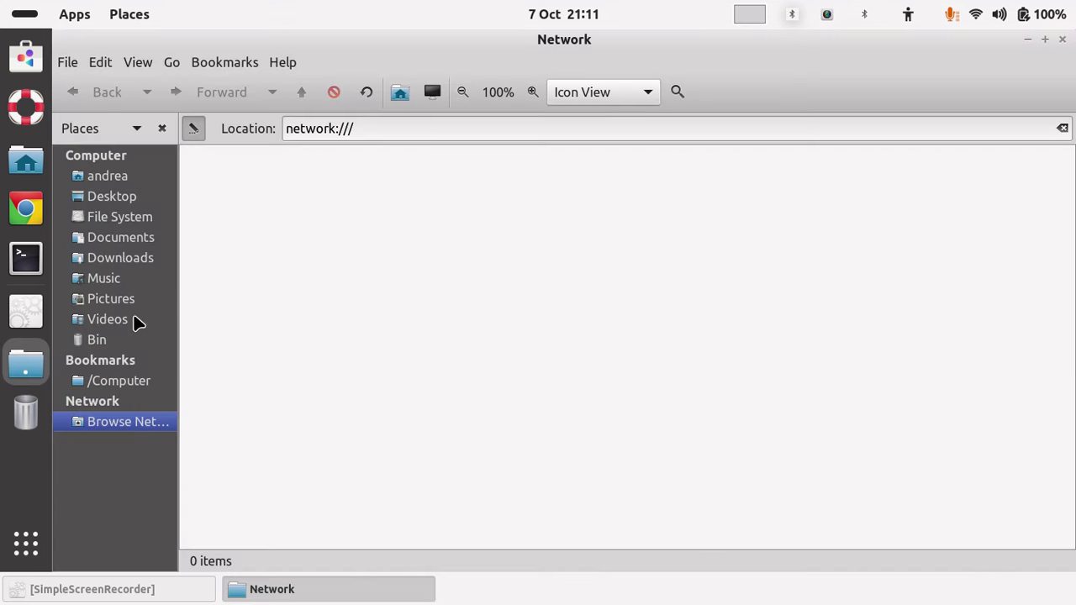
left_click(118, 198)
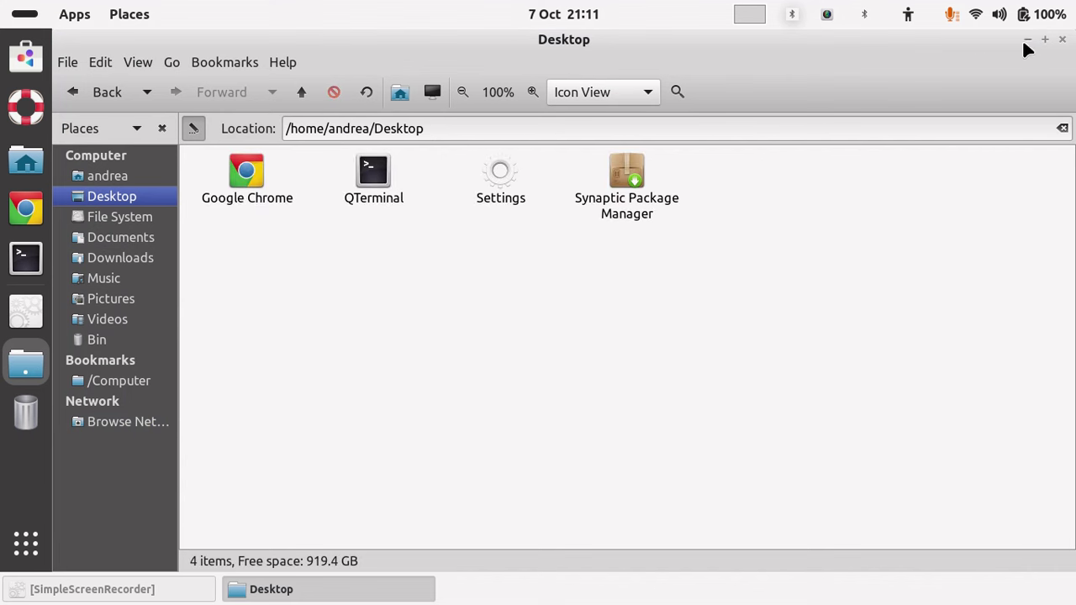
left_click(1063, 40)
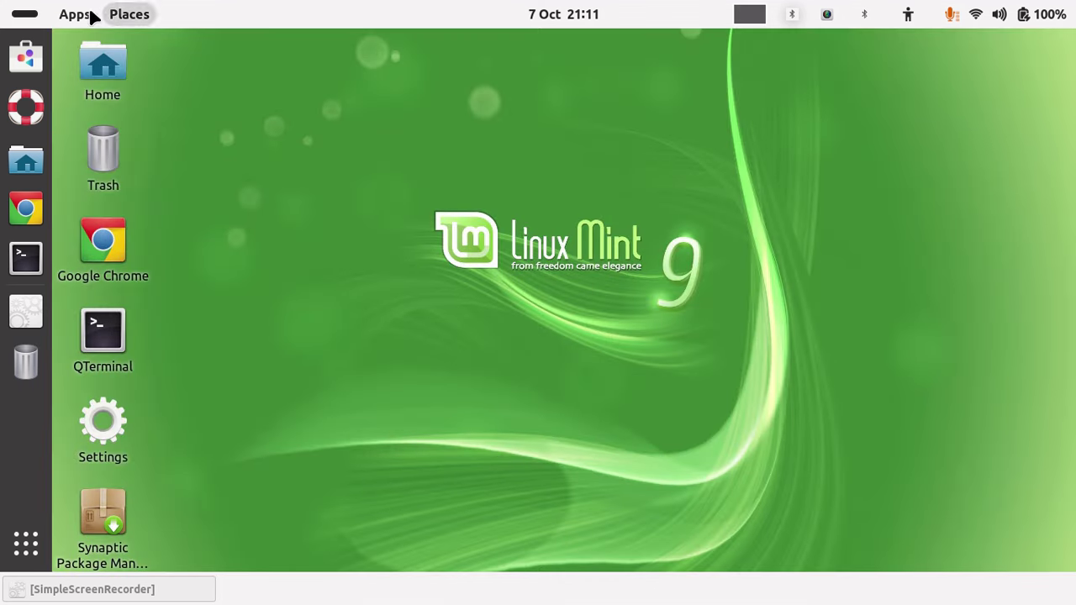
Open Computer from the places list to view the root folder, and close the window
left_click(137, 14)
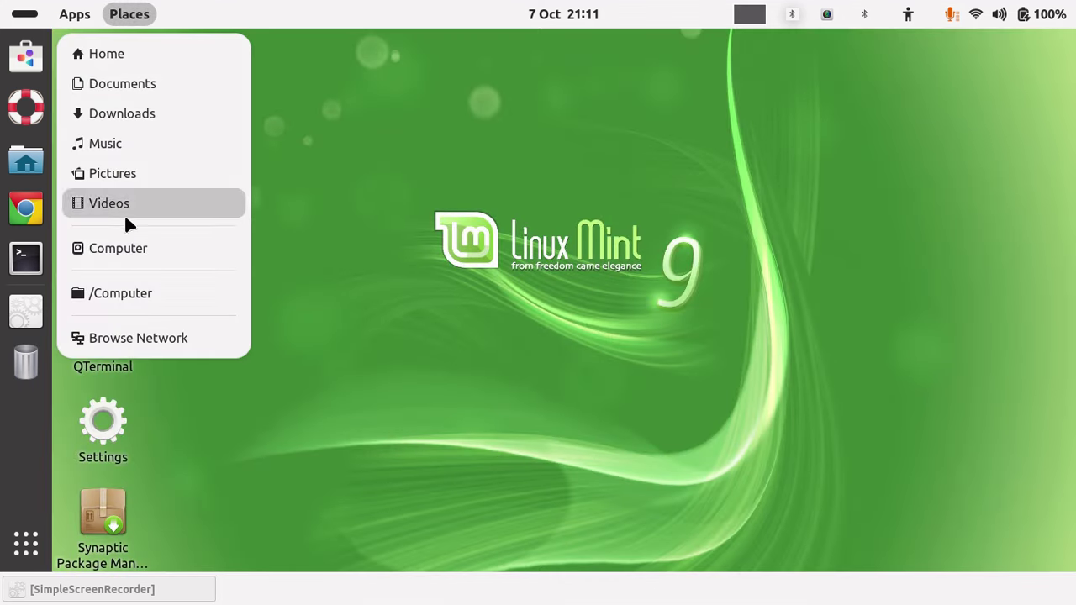
left_click(110, 245)
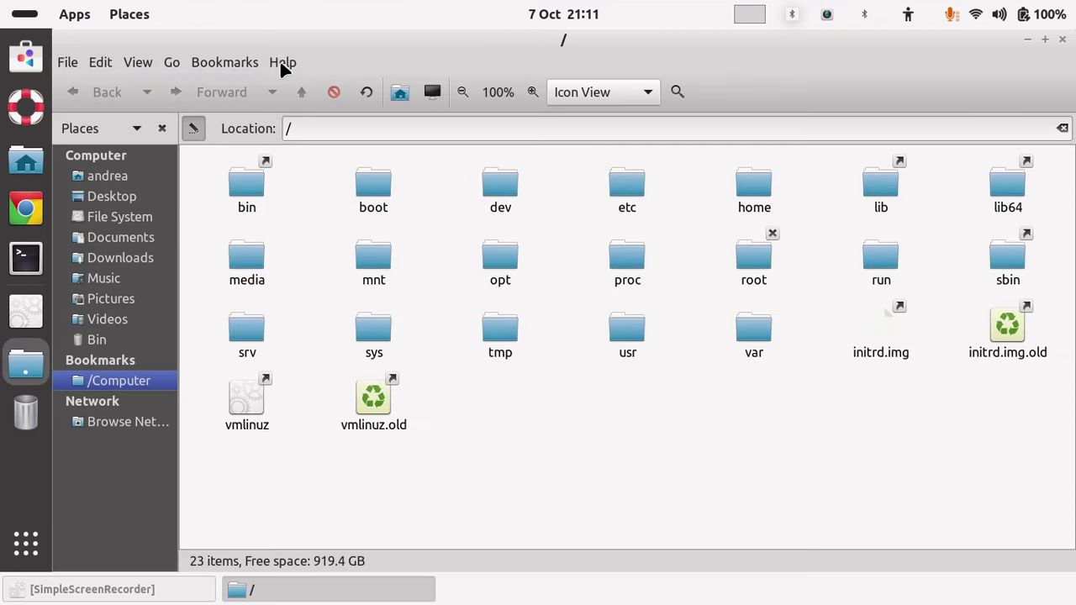
left_click(1063, 40)
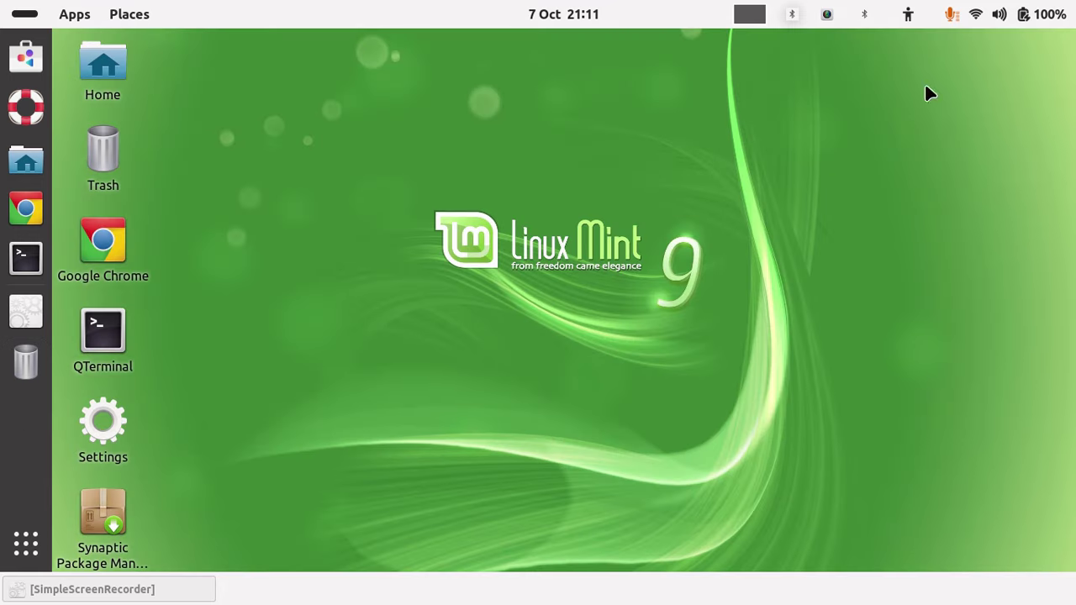
Open the Home folder from its desktop icon, view the file manager's About information and close the dialog
right_click(99, 65)
left_click(114, 70)
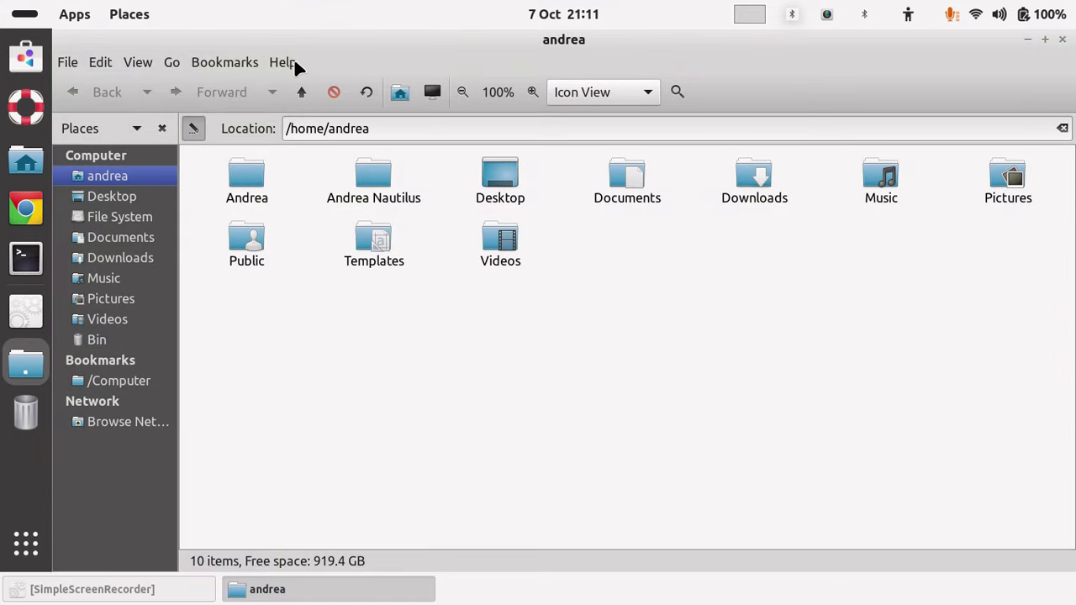
left_click(282, 62)
left_click(317, 104)
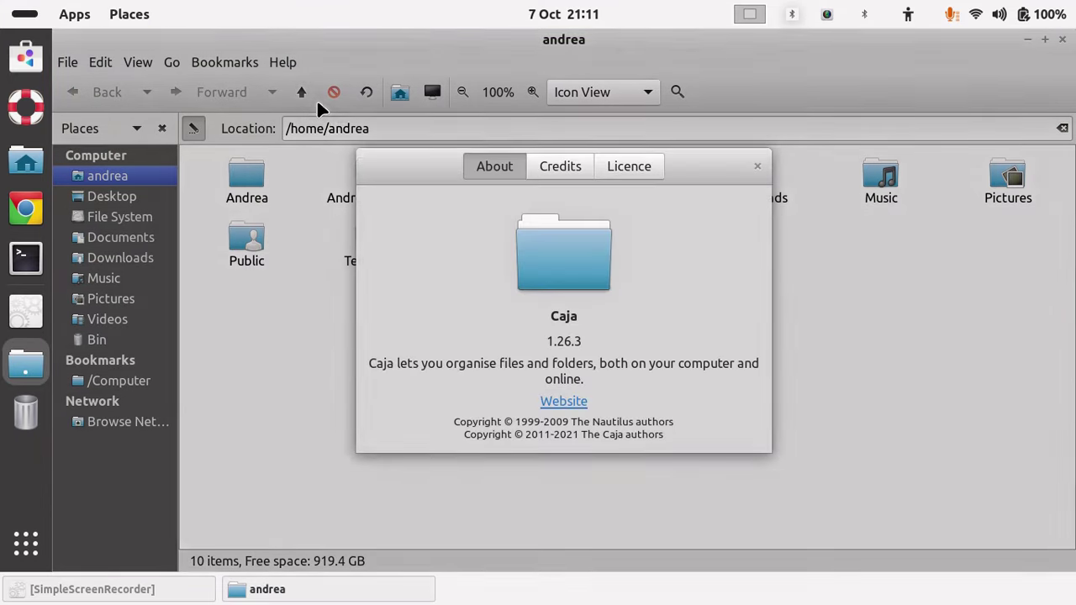
left_click(755, 166)
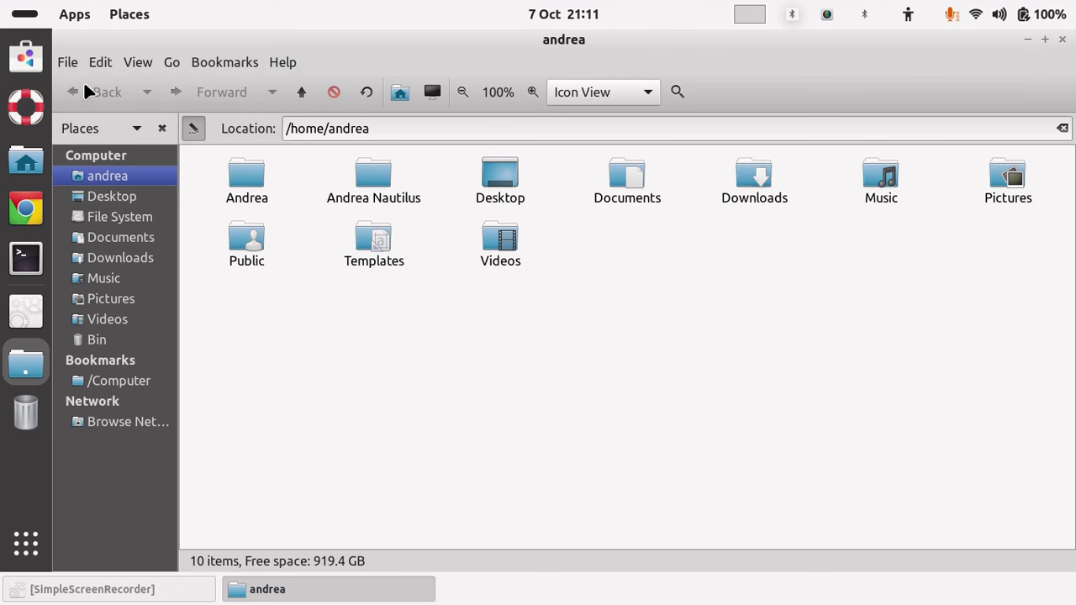
Display Caja's About information again and close the dialog
left_click(284, 62)
left_click(296, 108)
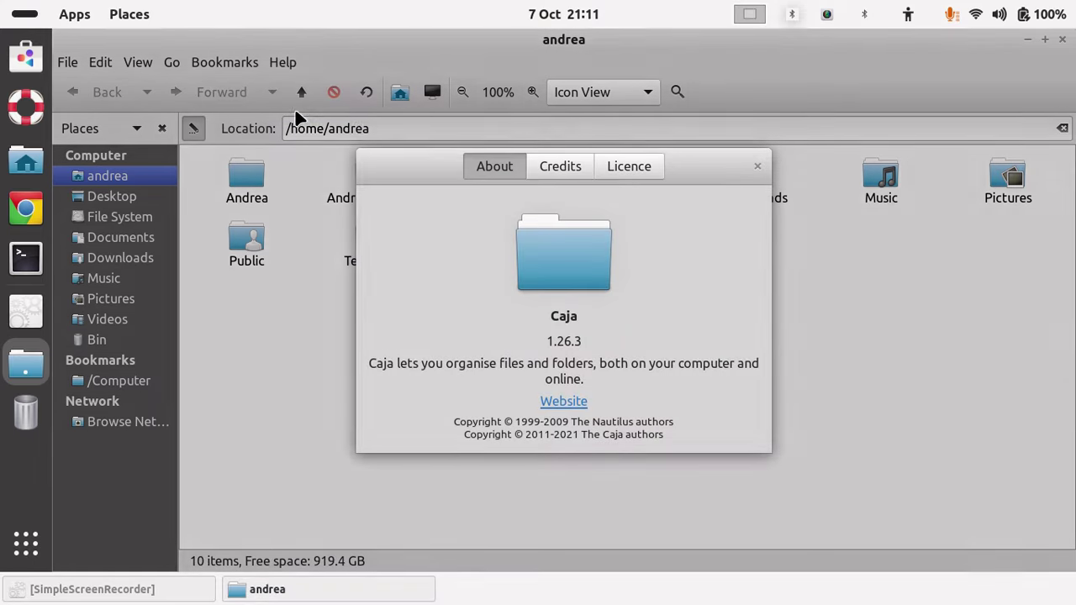
left_click(754, 164)
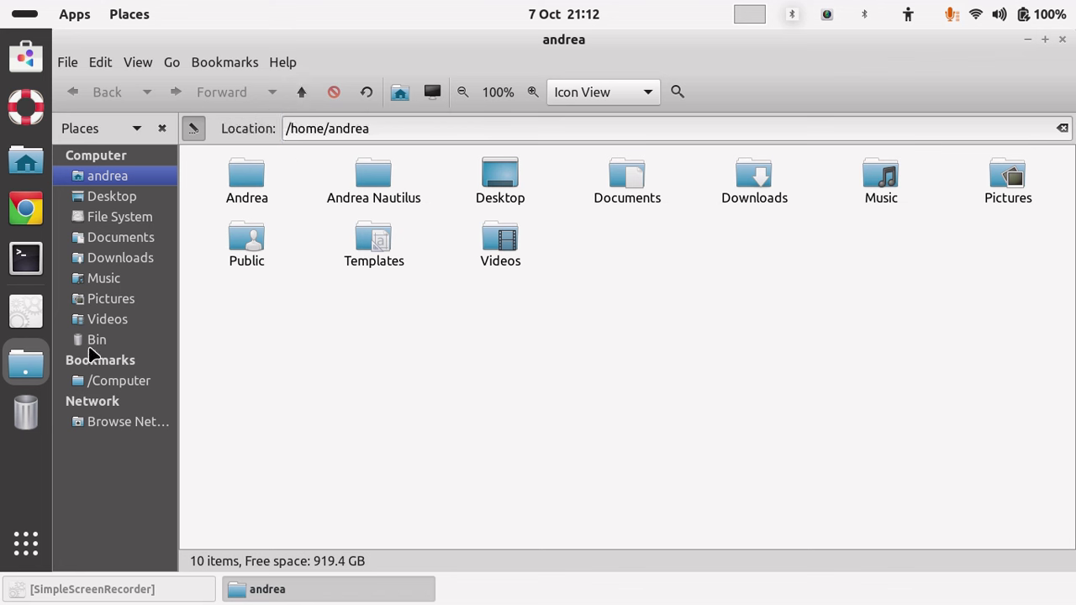
Browse the Network, File System, /Computer bookmark and home folder locations in Caja to compare their contents
left_click(114, 423)
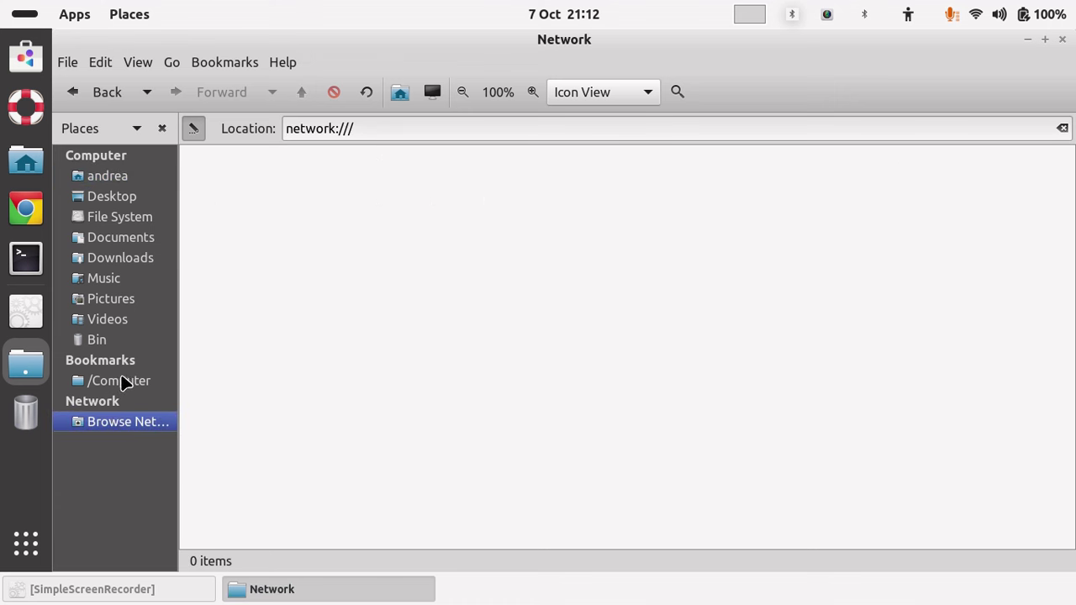
left_click(117, 220)
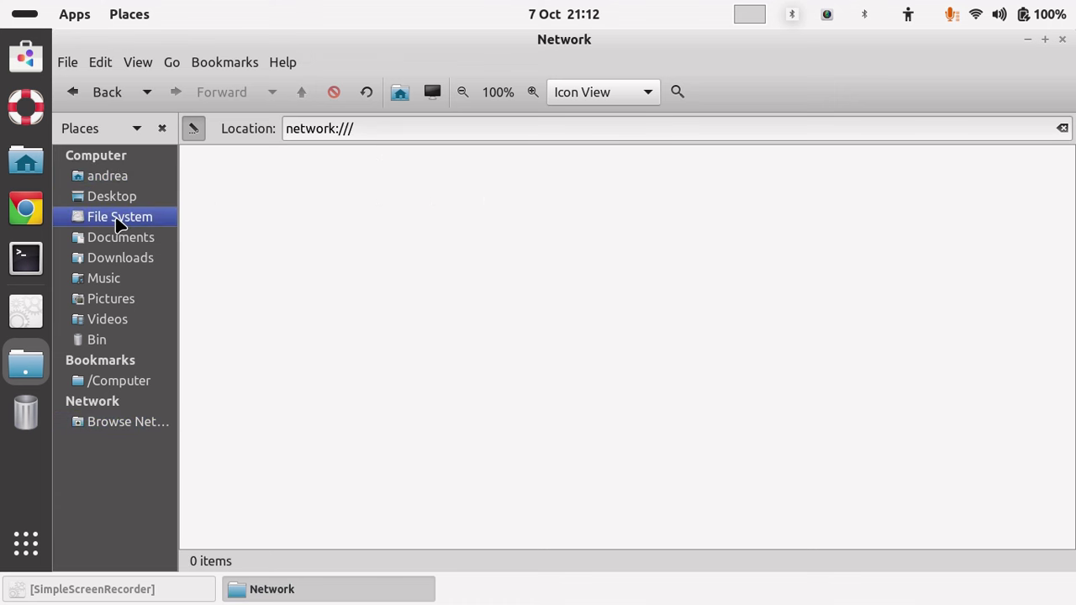
left_click(115, 384)
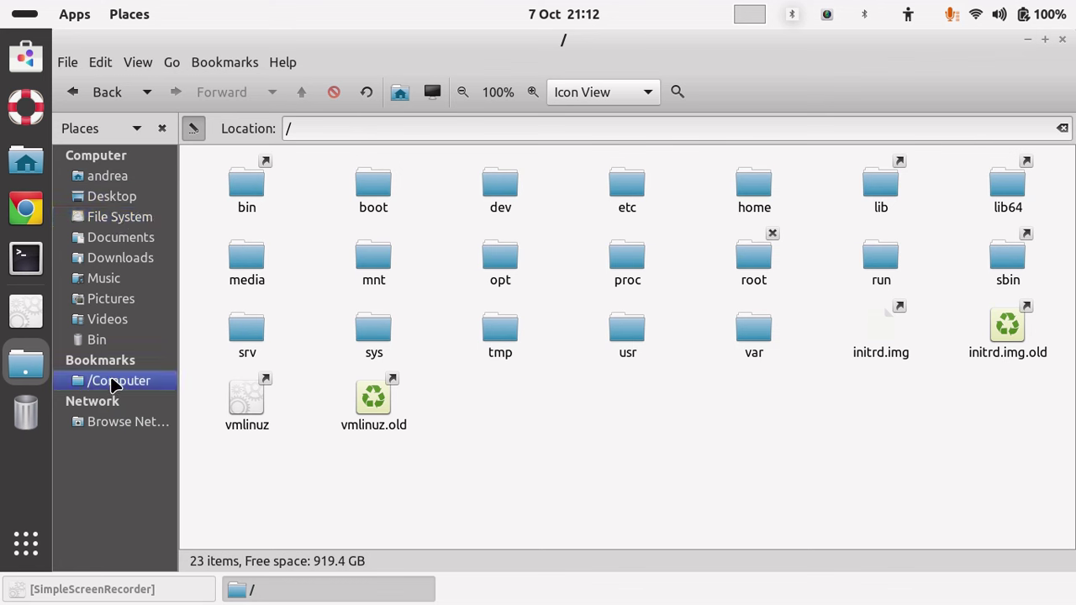
left_click(123, 219)
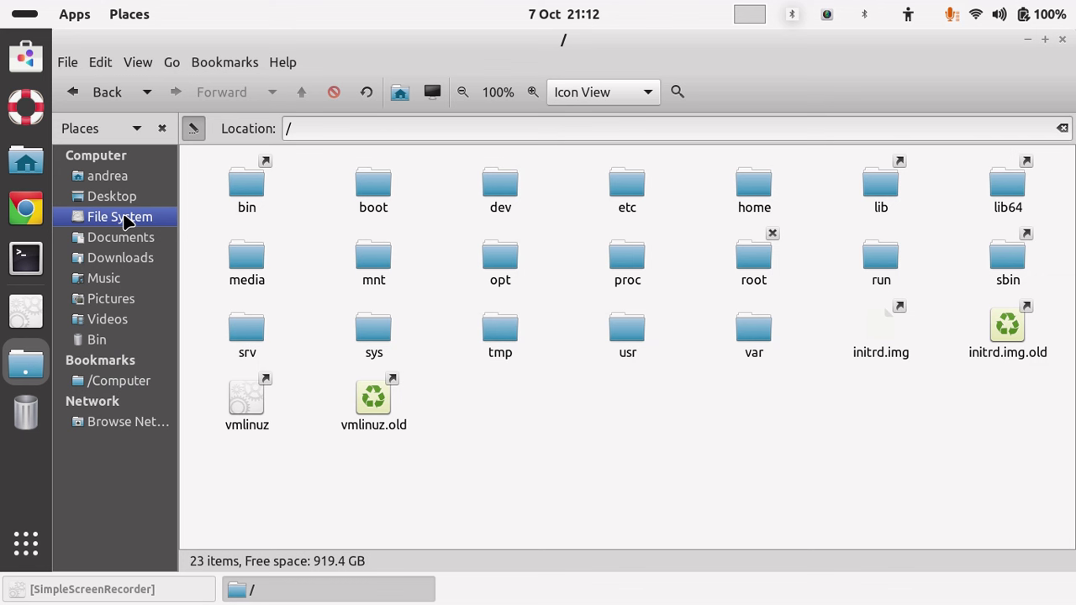
left_click(106, 178)
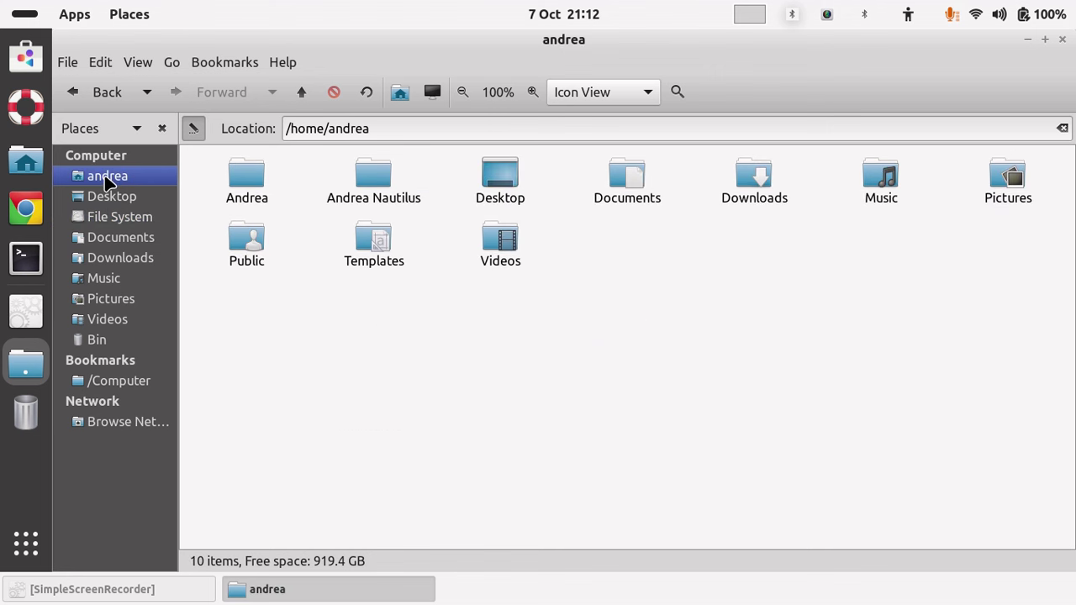
left_click(116, 220)
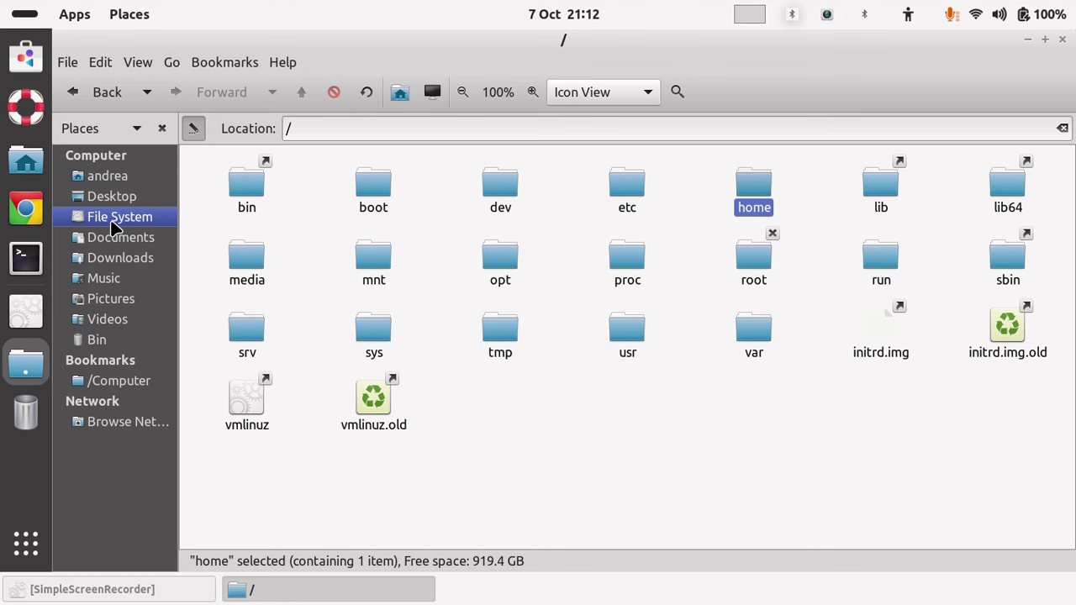
left_click(106, 179)
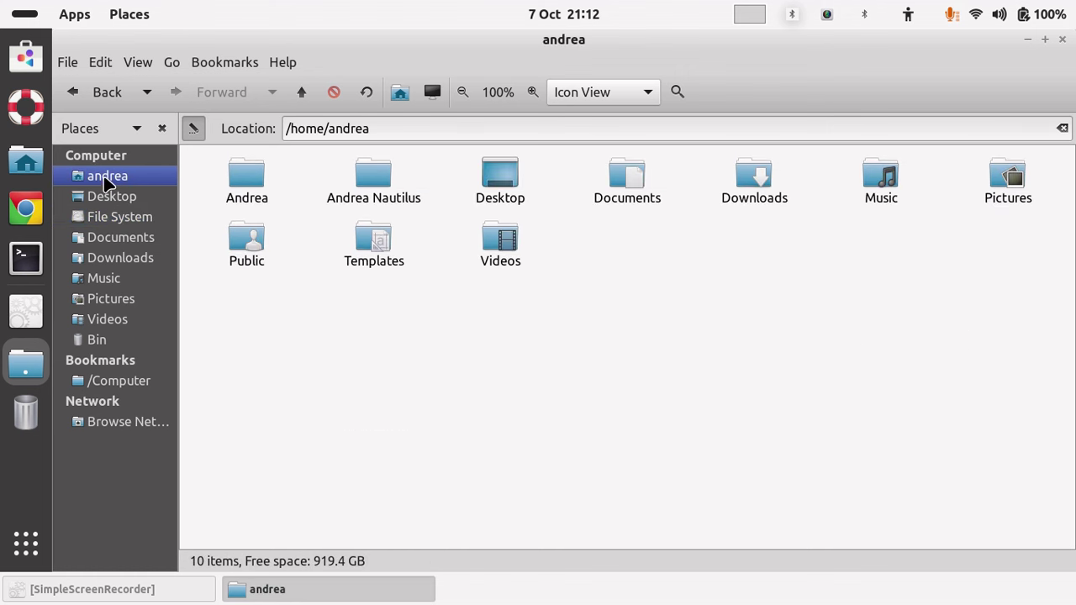
View Caja's About information once more from the home folder, and close the dialog and the window
left_click(284, 64)
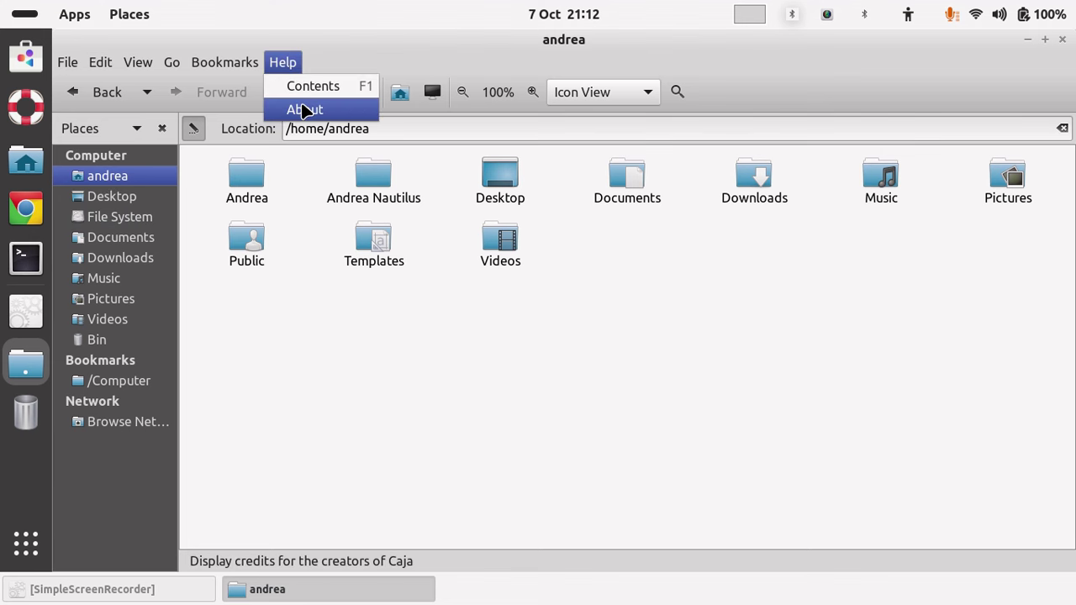
left_click(303, 107)
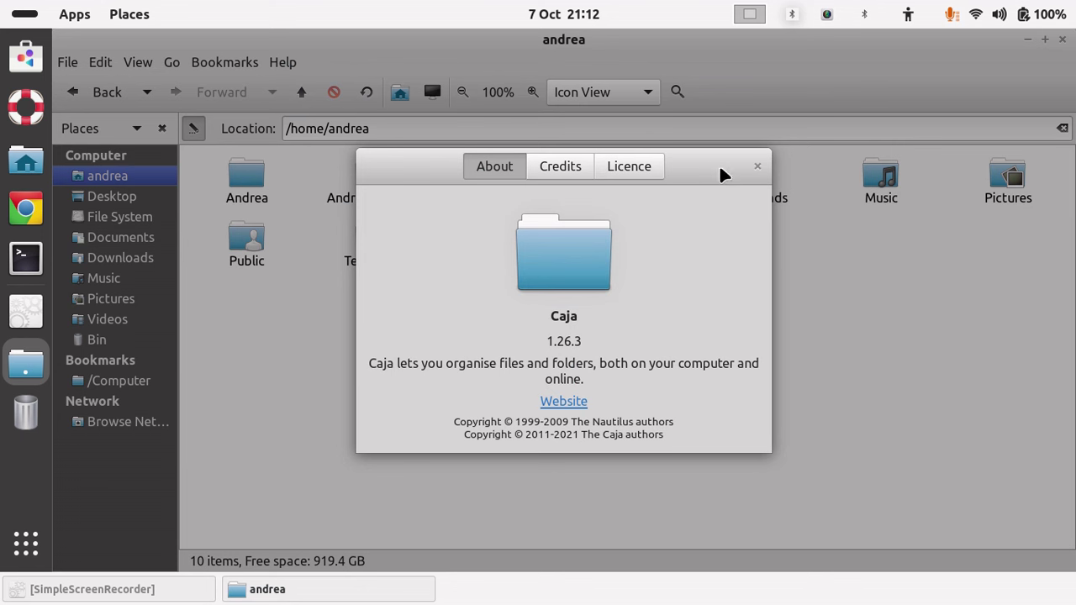
left_click(756, 167)
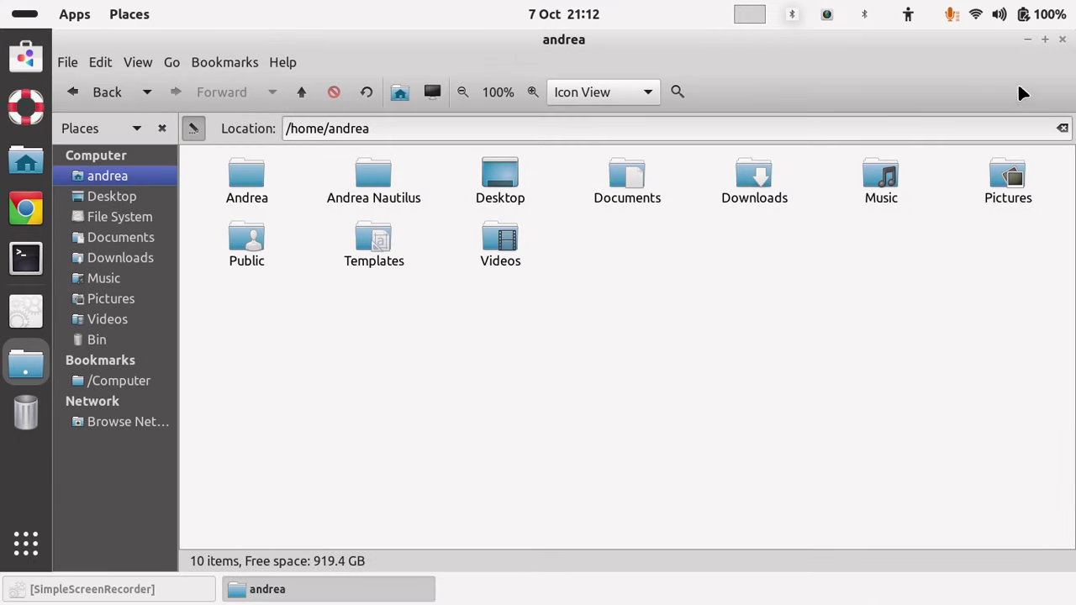
left_click(1063, 40)
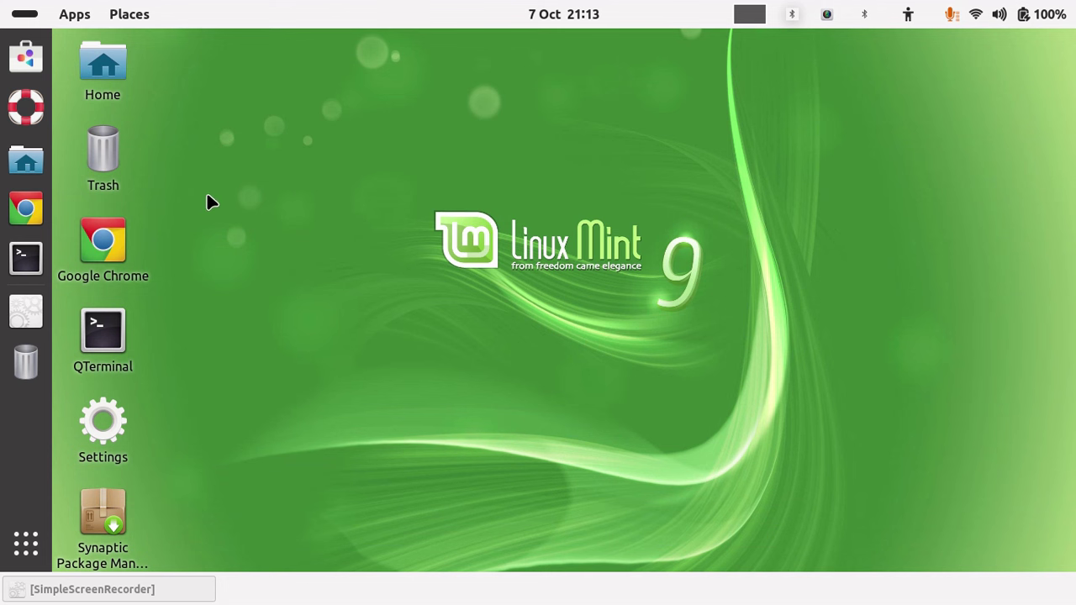
Launch Nautilus from the Accessories applications, view its About information and the /Computer bookmark, and close the window
left_click(74, 24)
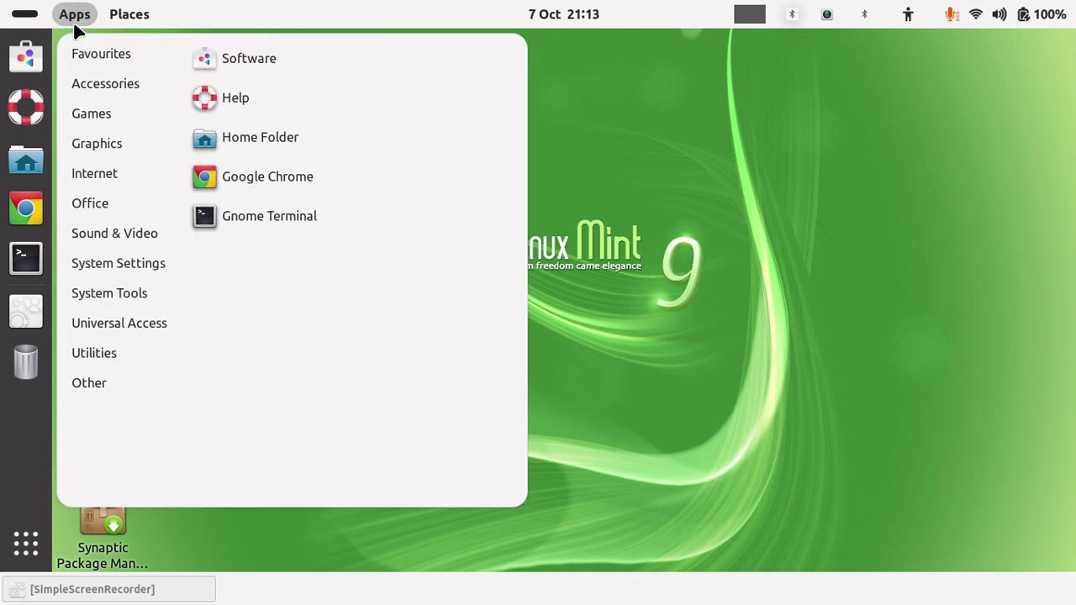
mouse_move(76, 91)
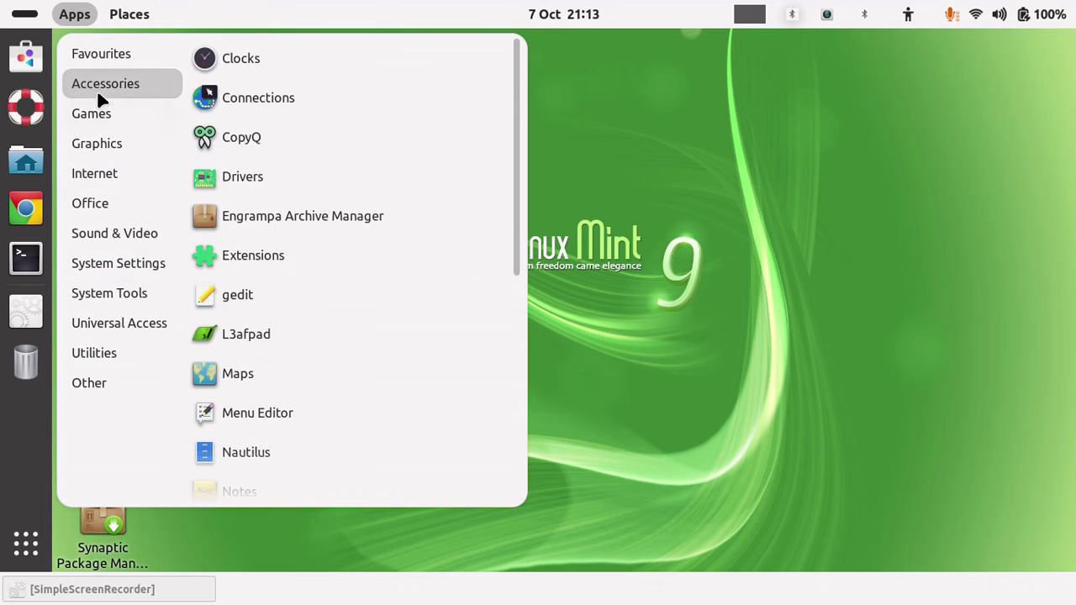
left_click(277, 446)
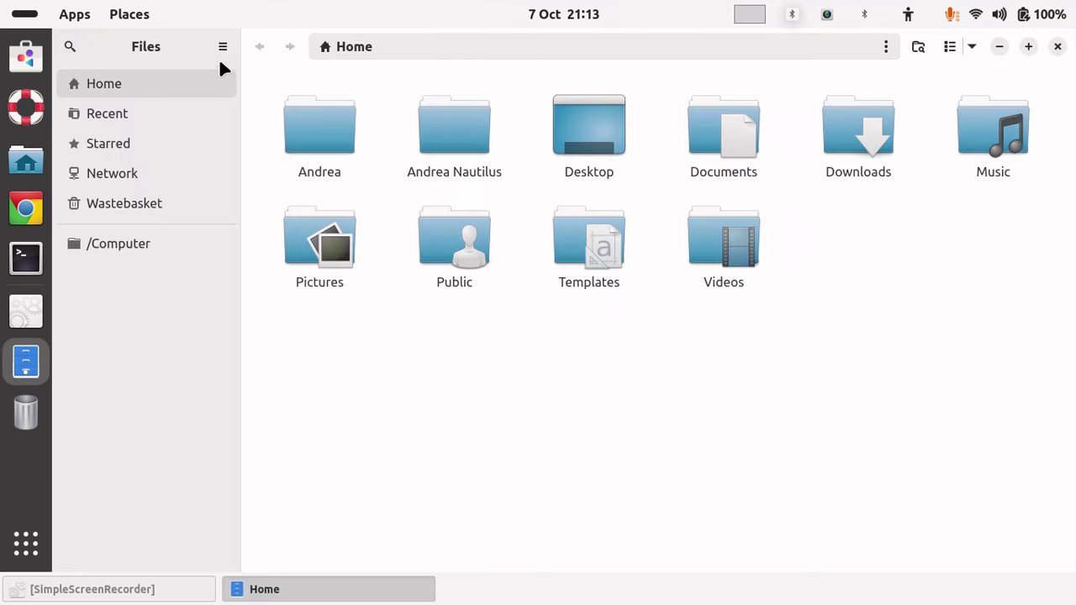
left_click(223, 47)
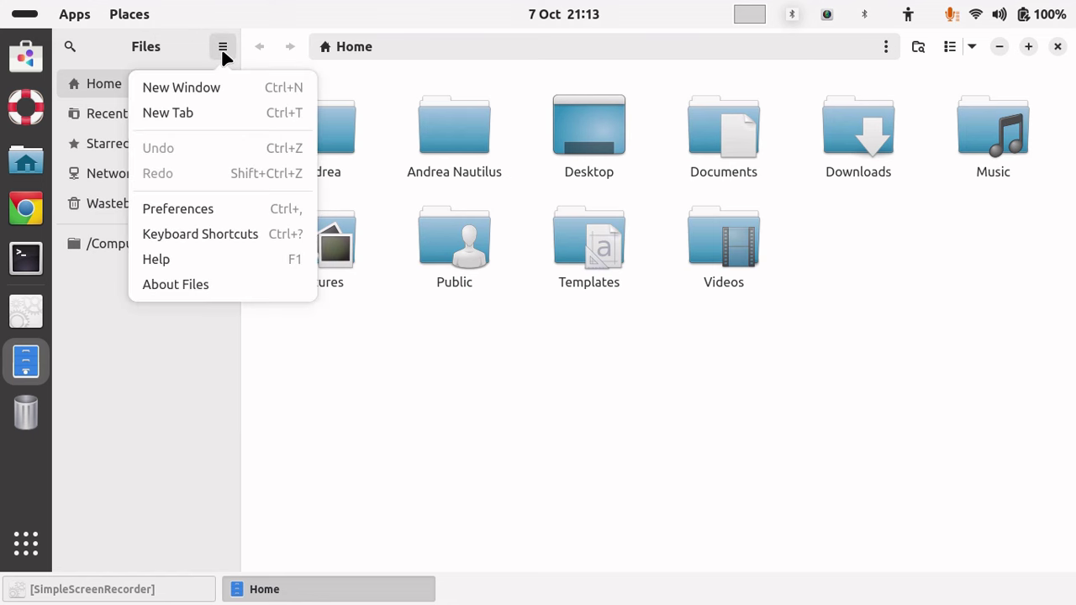
left_click(189, 286)
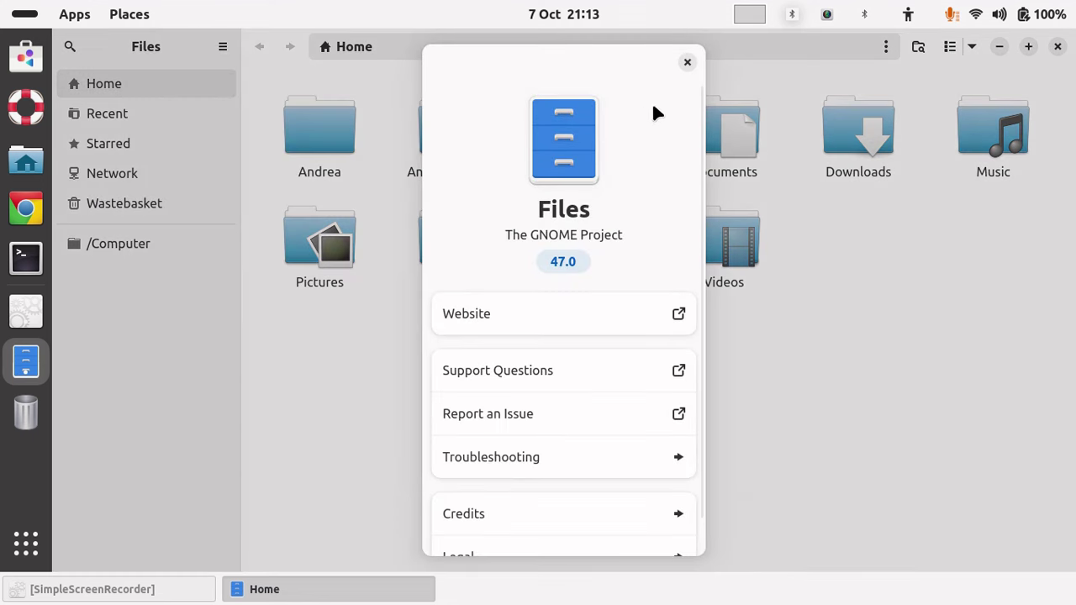
left_click(686, 62)
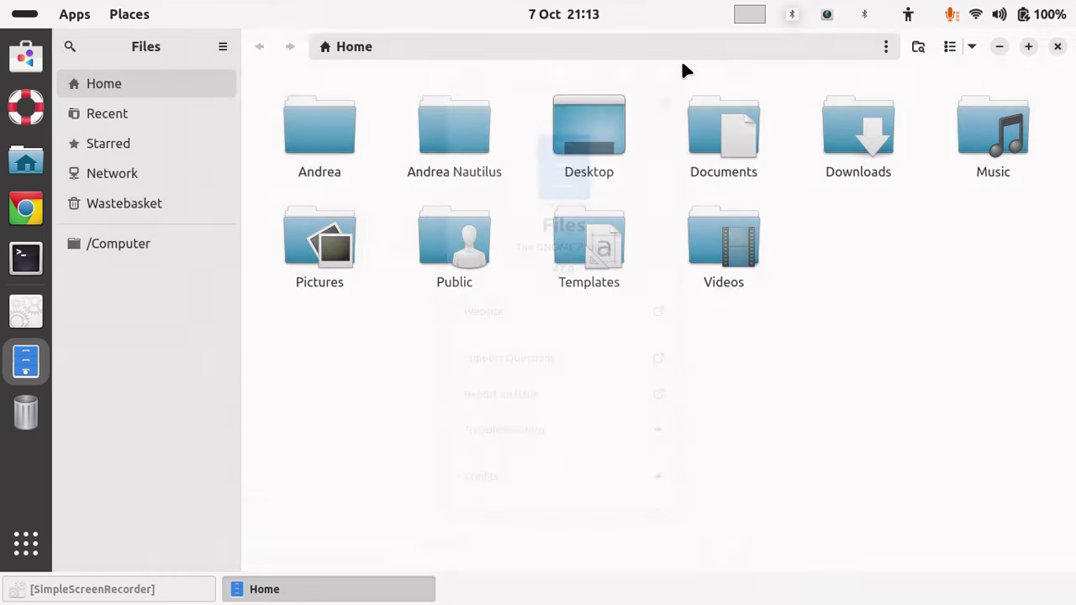
left_click(142, 247)
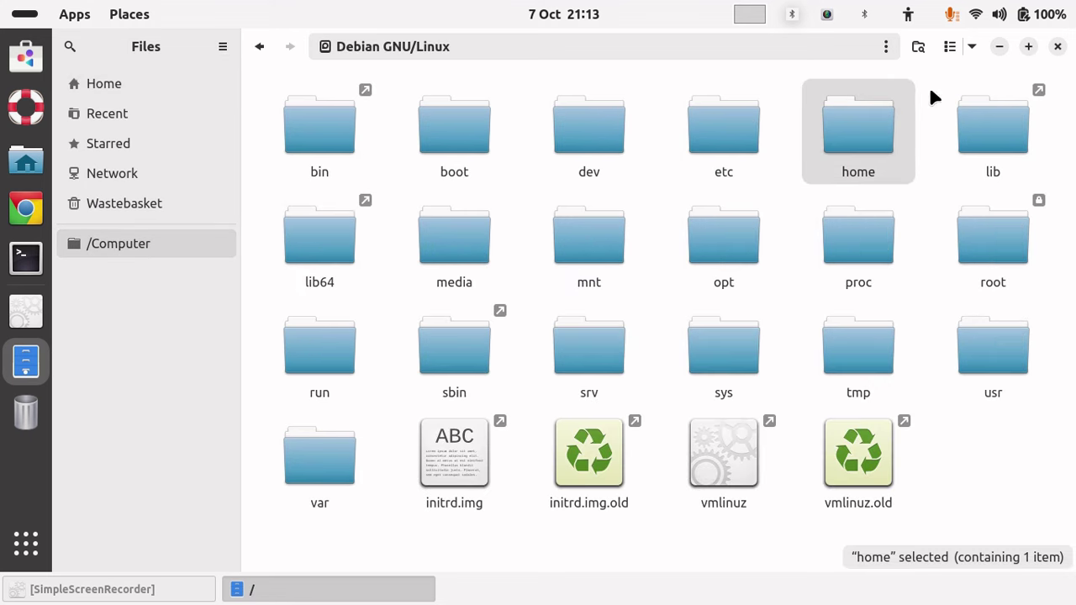
left_click(1058, 46)
Relaunch Nautilus from the Accessories applications, view the /Computer bookmark and return to Home
left_click(74, 15)
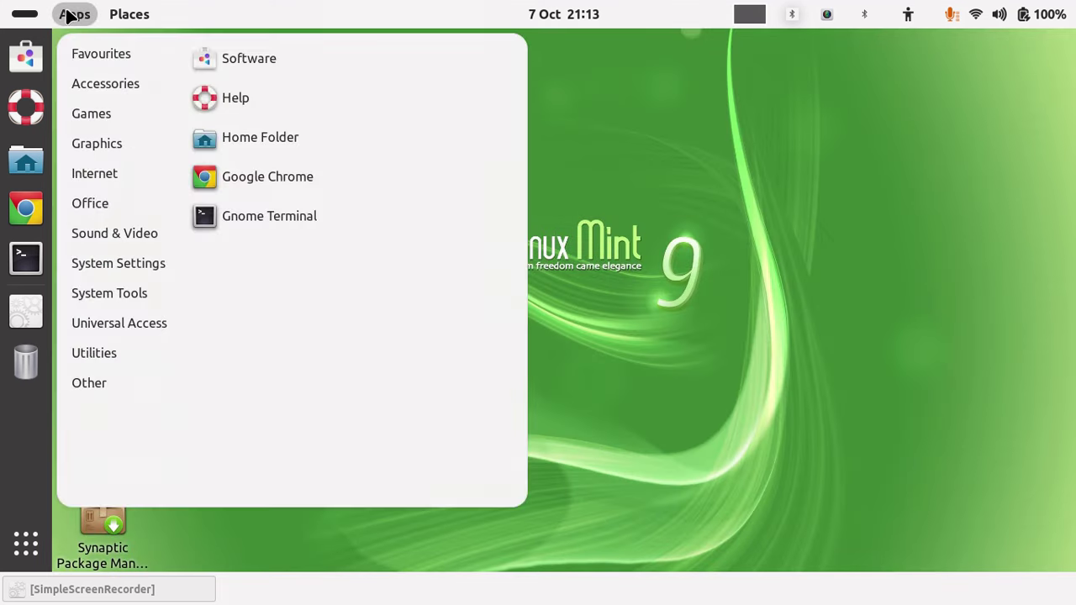
mouse_move(93, 78)
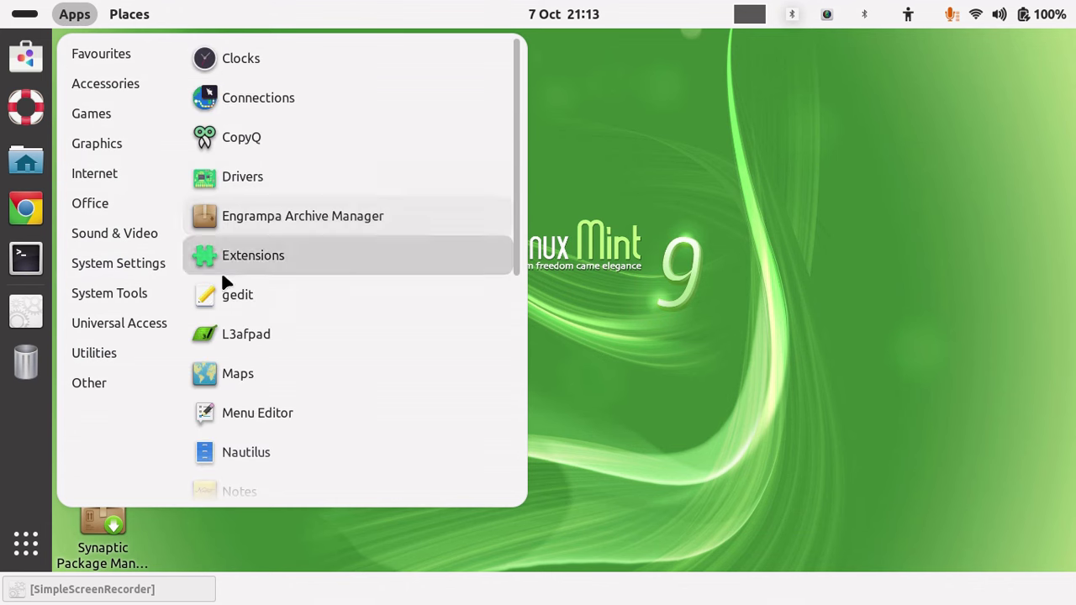
left_click(258, 454)
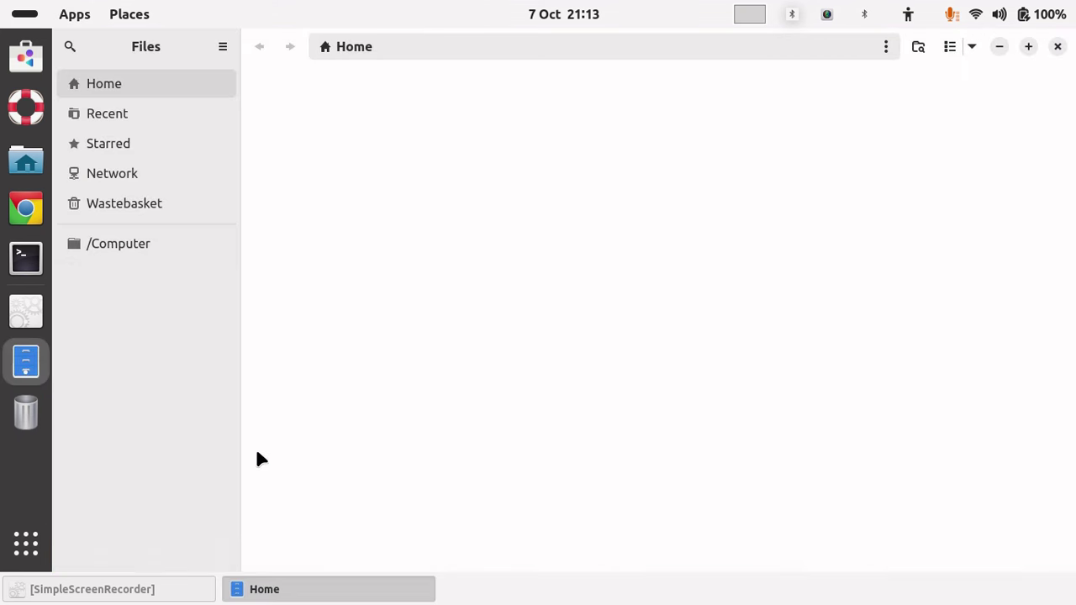
left_click(121, 243)
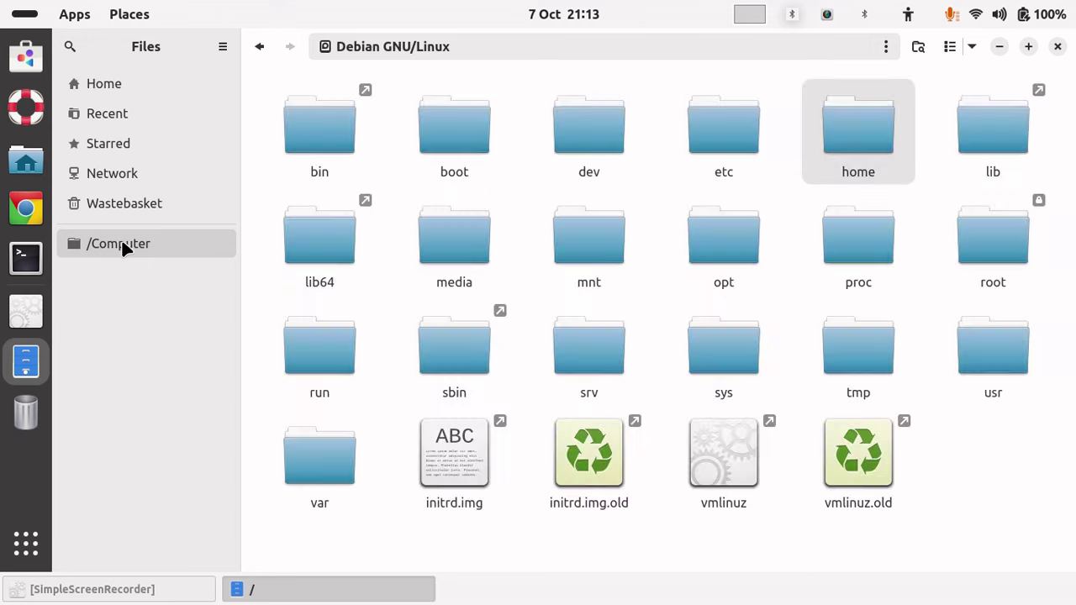
left_click(89, 81)
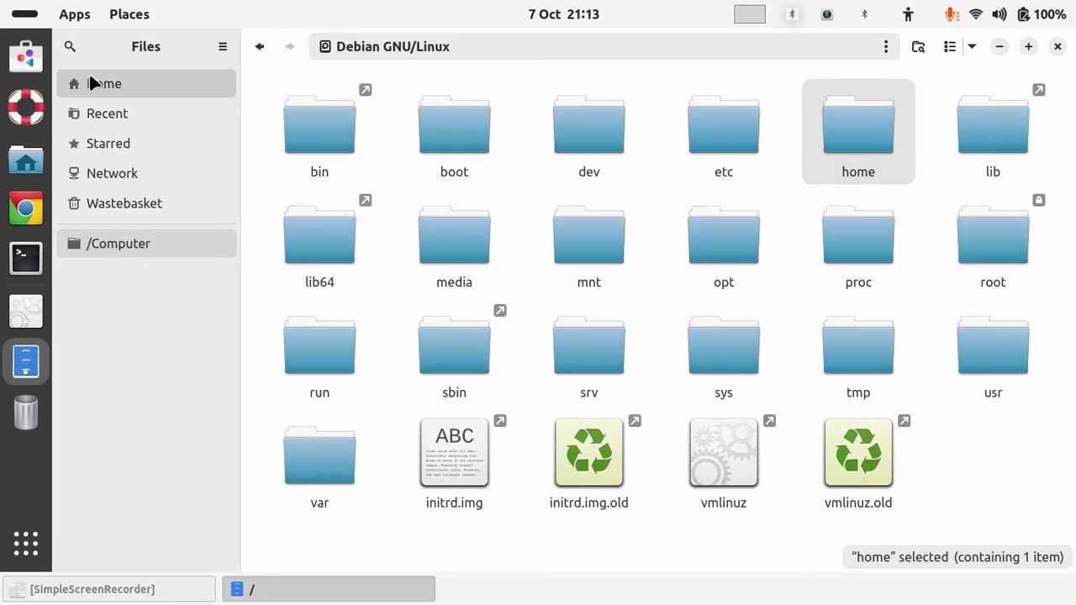
View the Nautilus preferences and close them
left_click(222, 48)
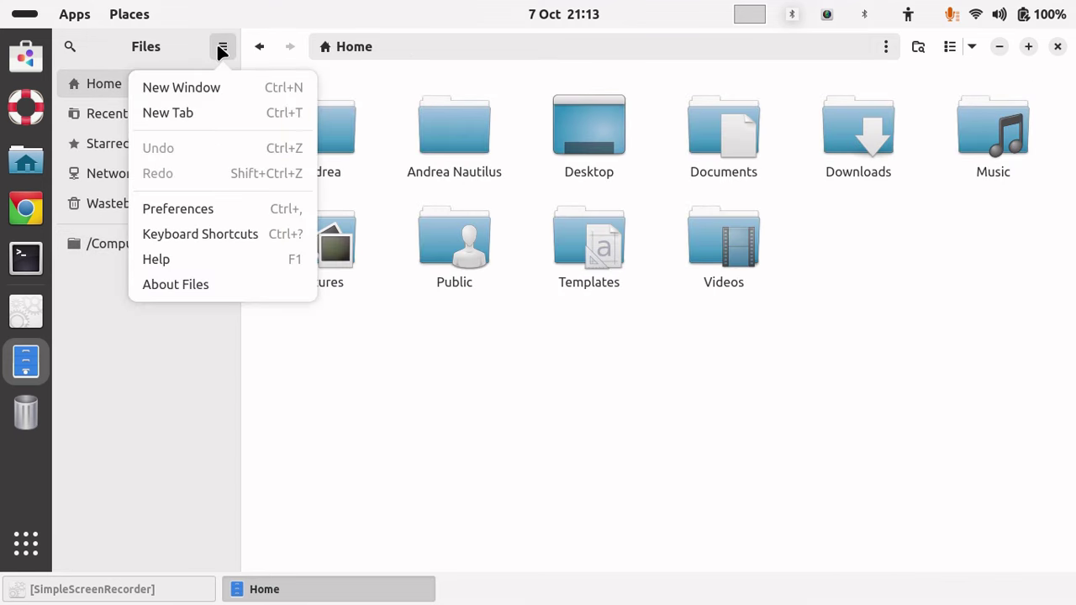
left_click(187, 208)
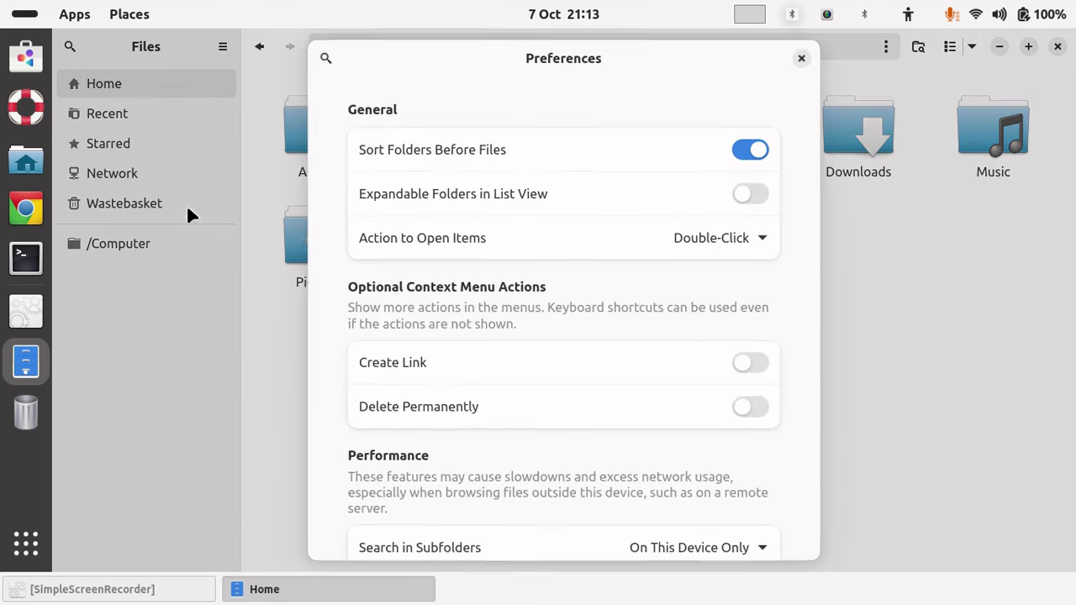
left_click(796, 63)
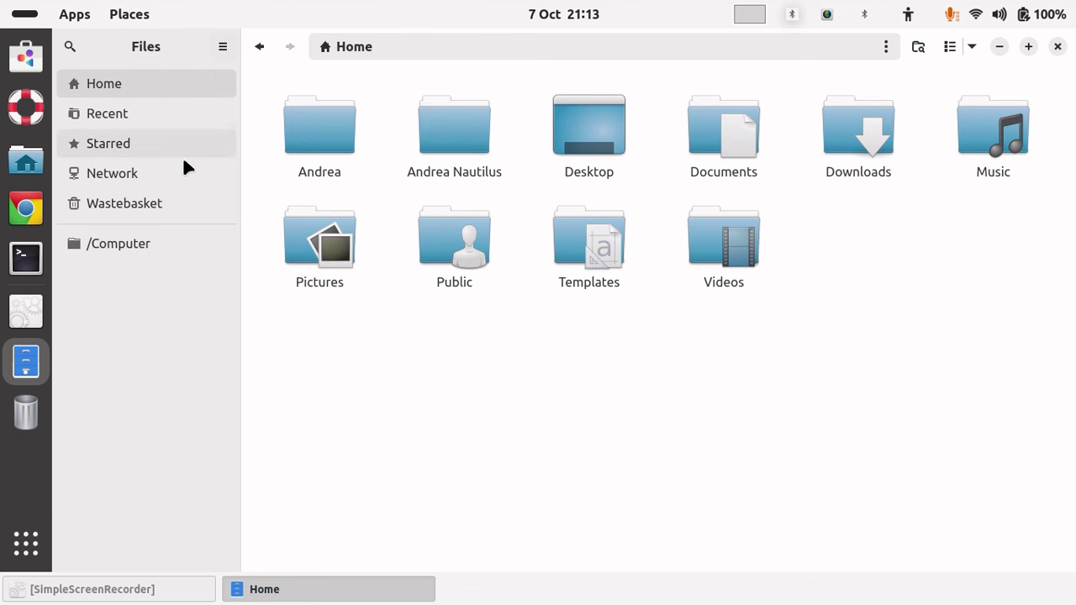
Visit the /Computer bookmark, return to Home, and view the About Files information before closing its dialog
left_click(94, 246)
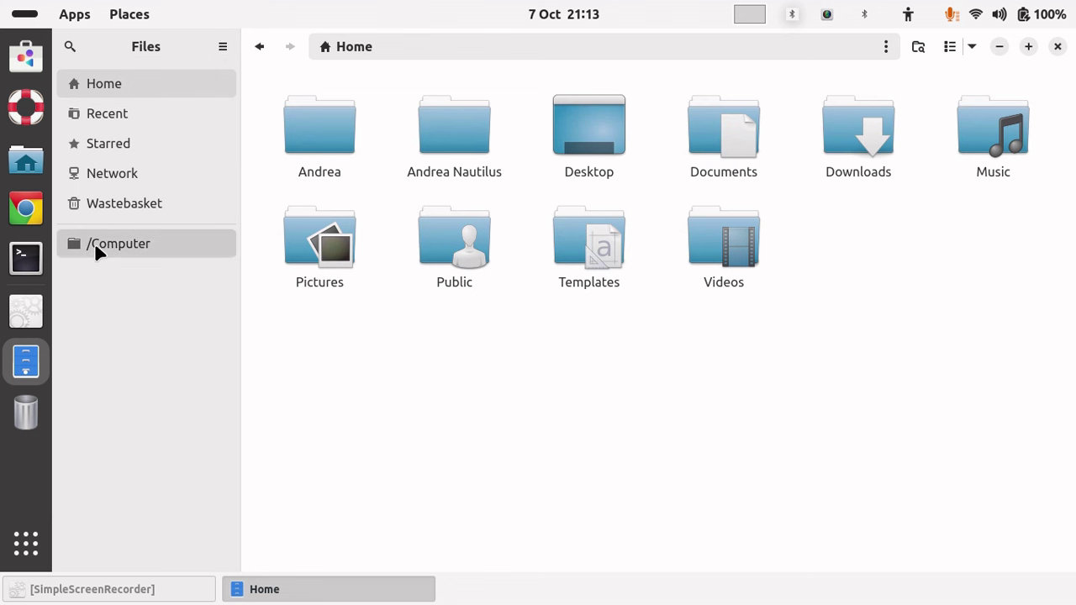
left_click(126, 84)
left_click(224, 49)
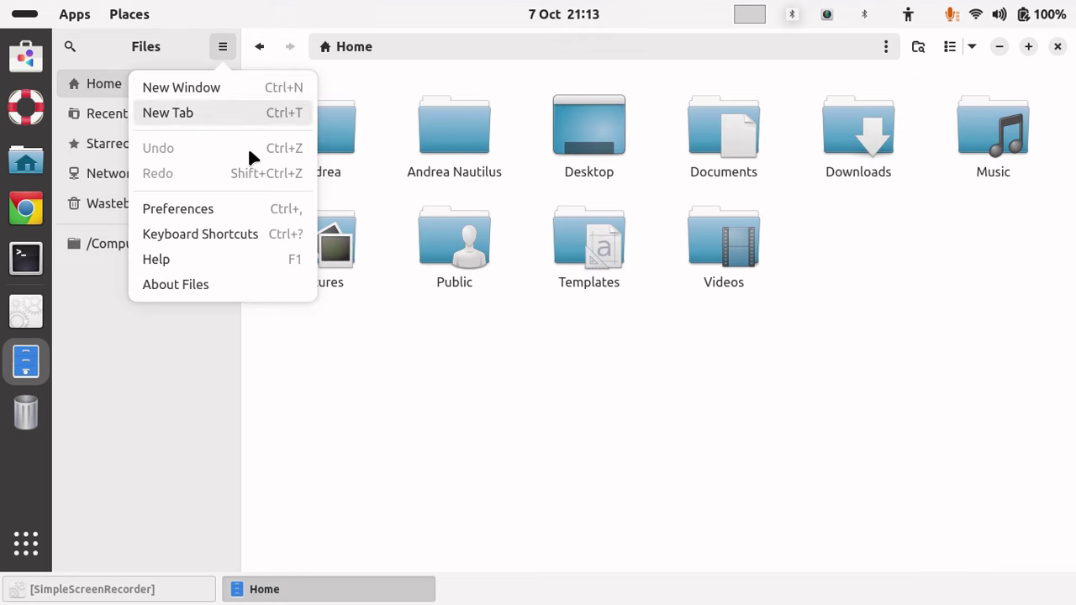
left_click(207, 288)
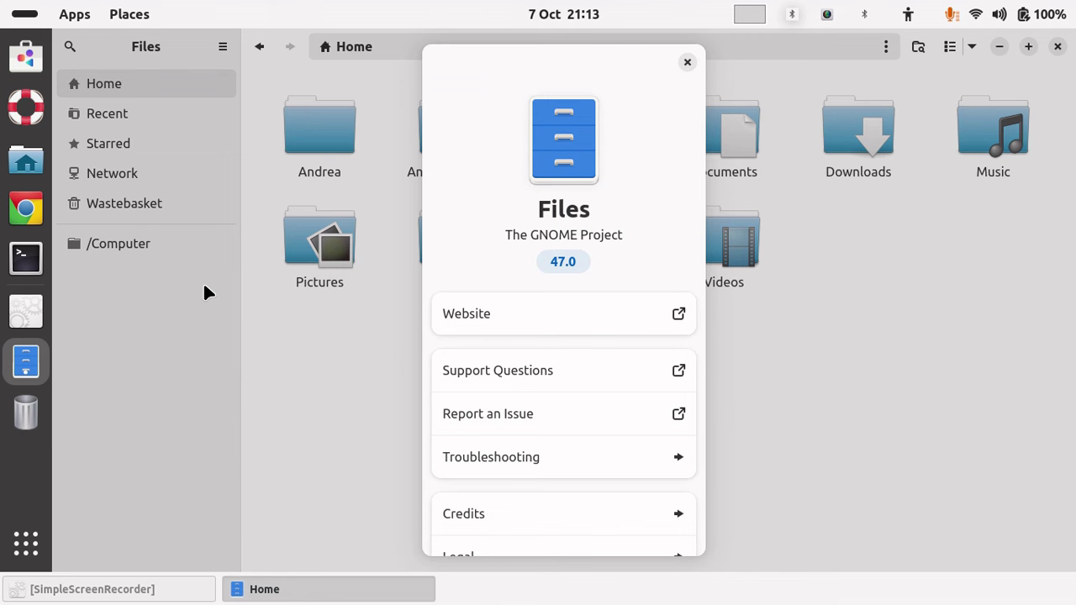
left_click(686, 63)
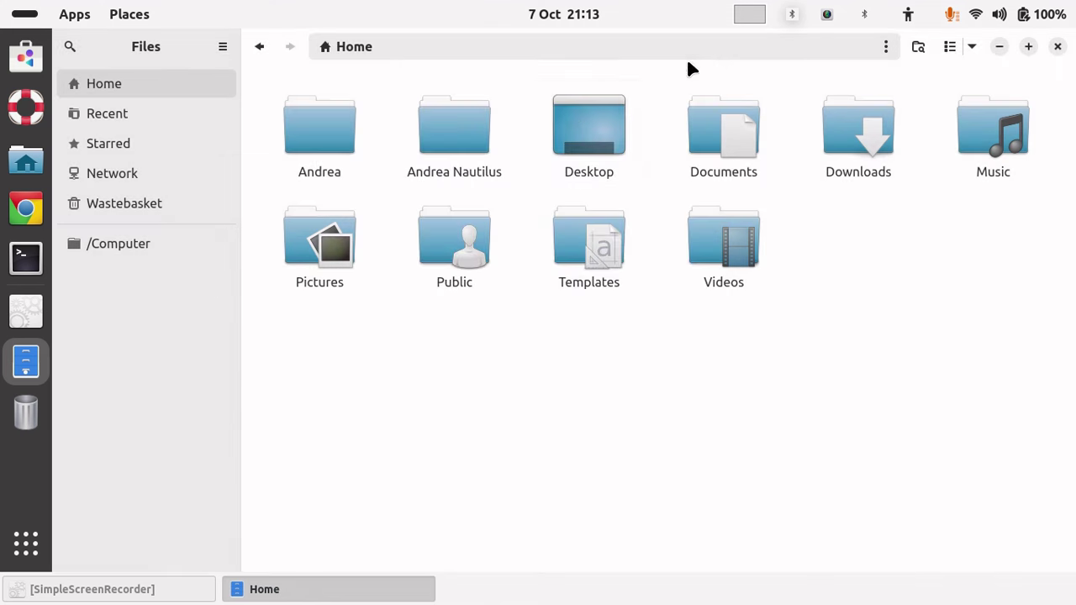
View the /Computer bookmark's contents once more and close the file manager window
left_click(118, 243)
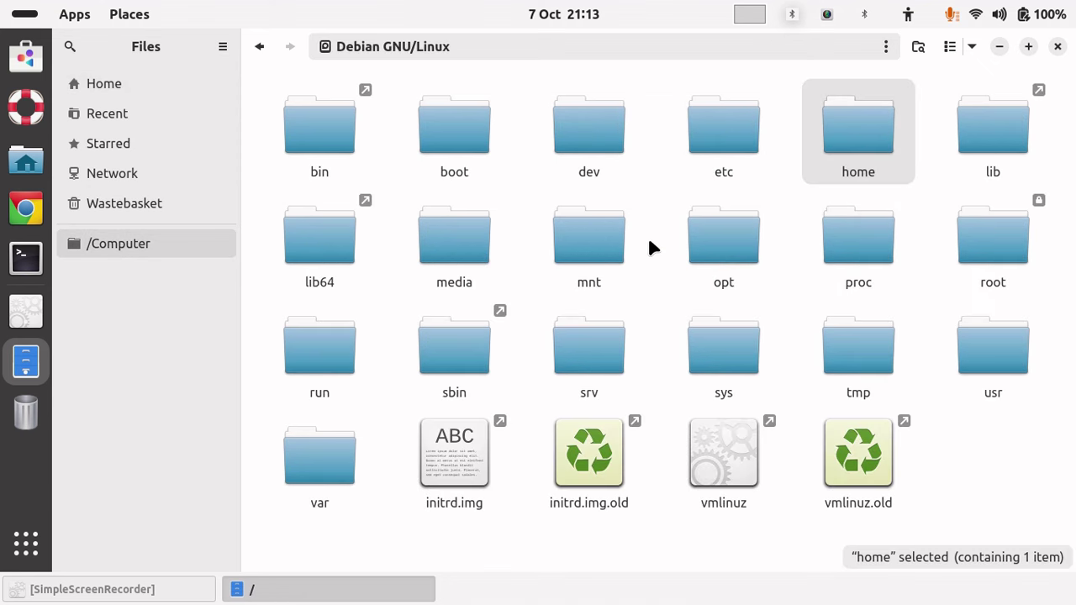
left_click(1057, 47)
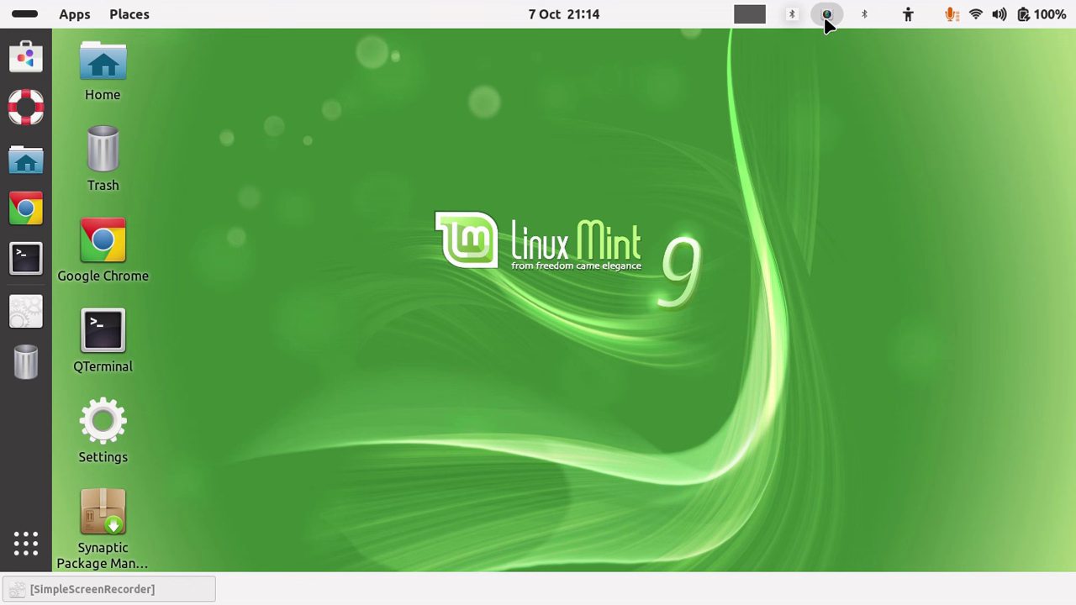
Browse the first four pages of the installed applications grid, go back to the first page, and return to the desktop
left_click(26, 547)
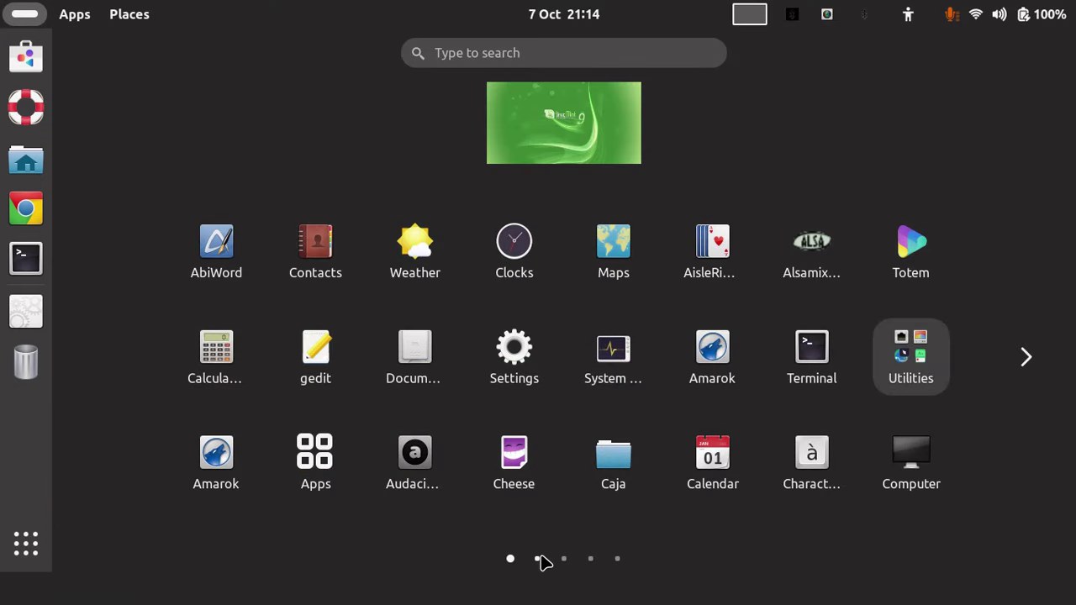
left_click(539, 559)
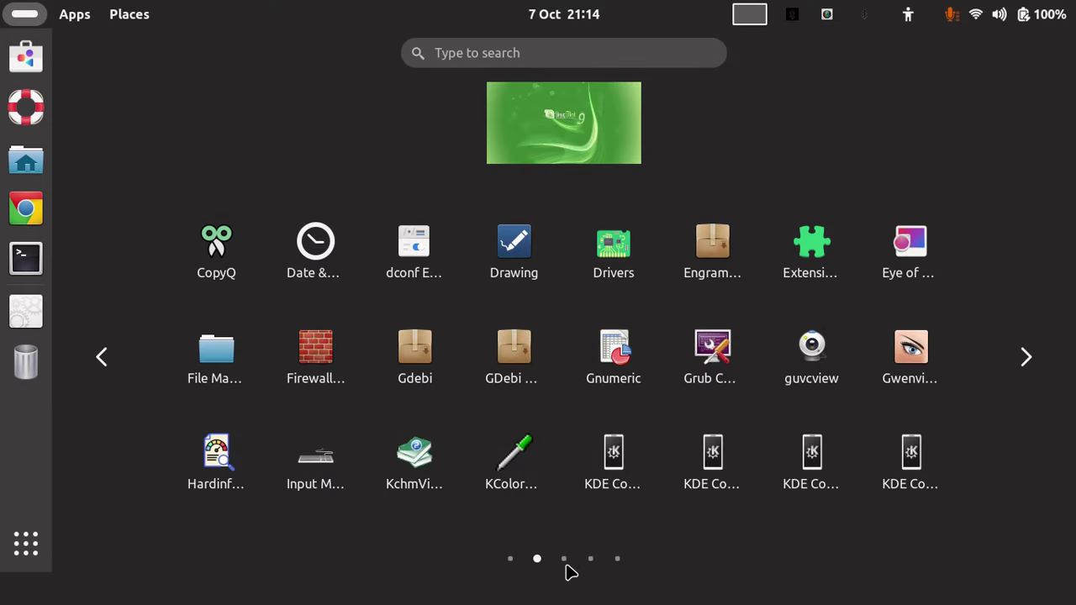
left_click(566, 561)
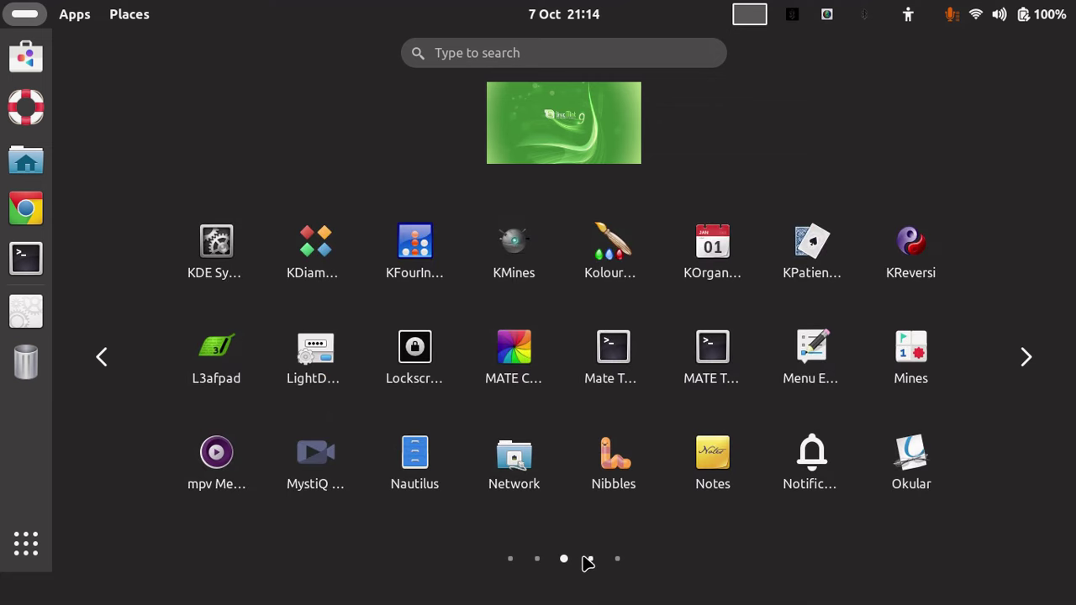
left_click(591, 559)
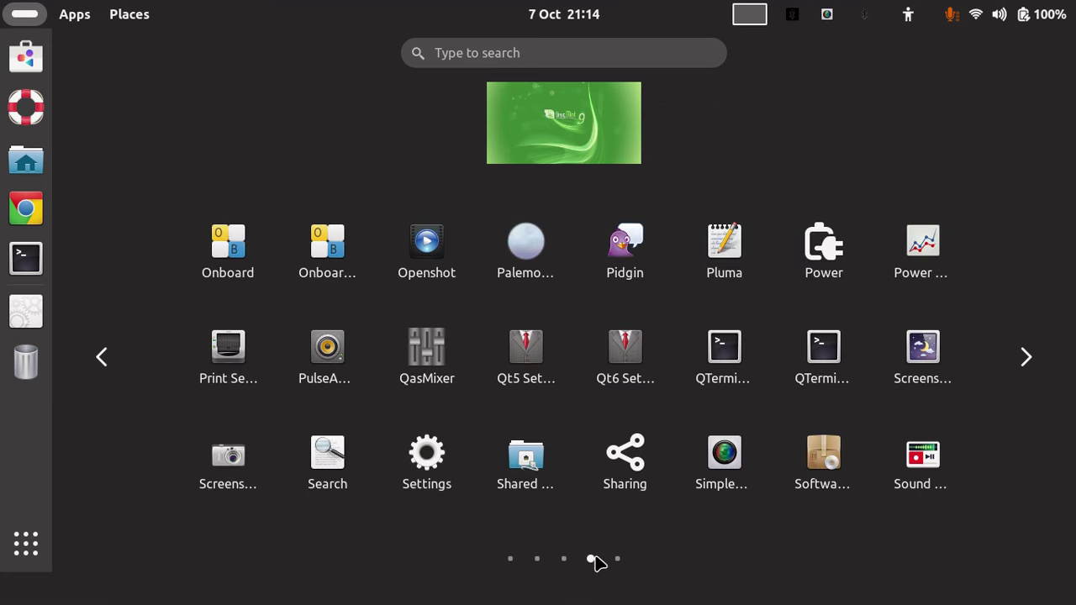
left_click(507, 560)
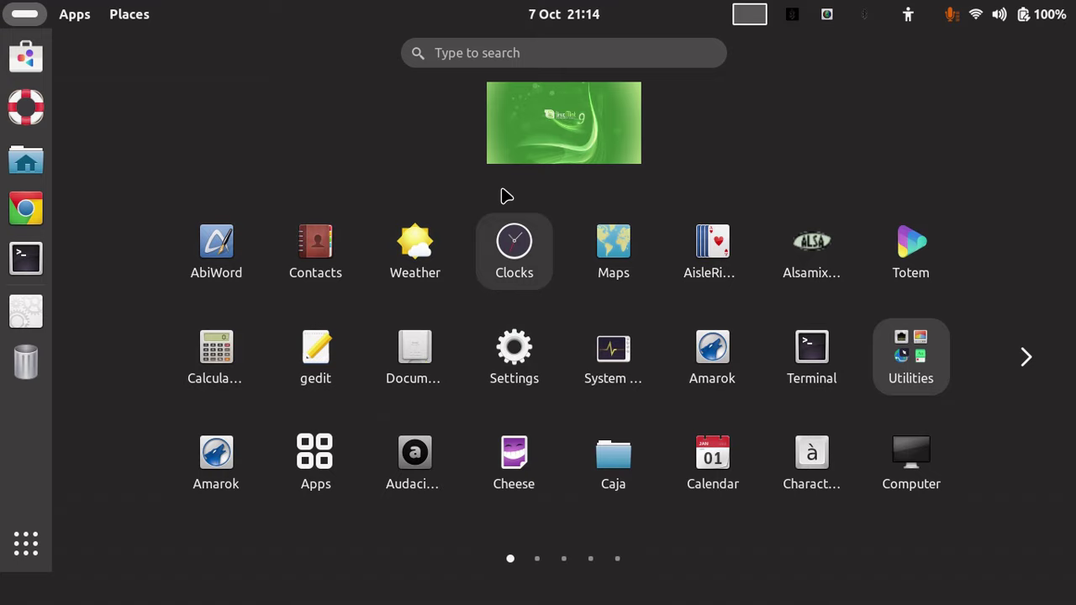
left_click(532, 142)
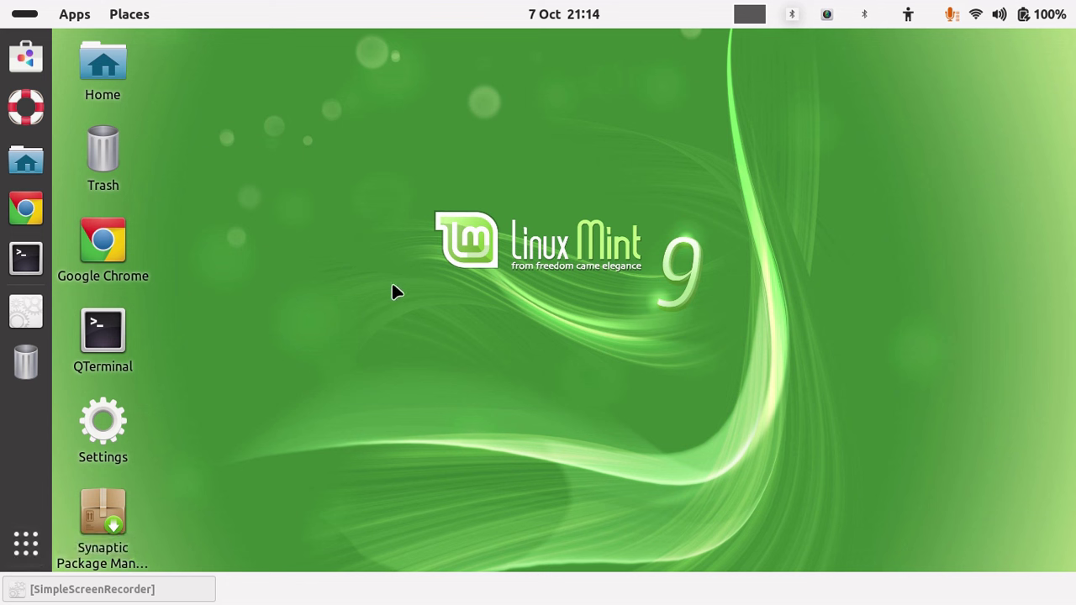
left_click(827, 16)
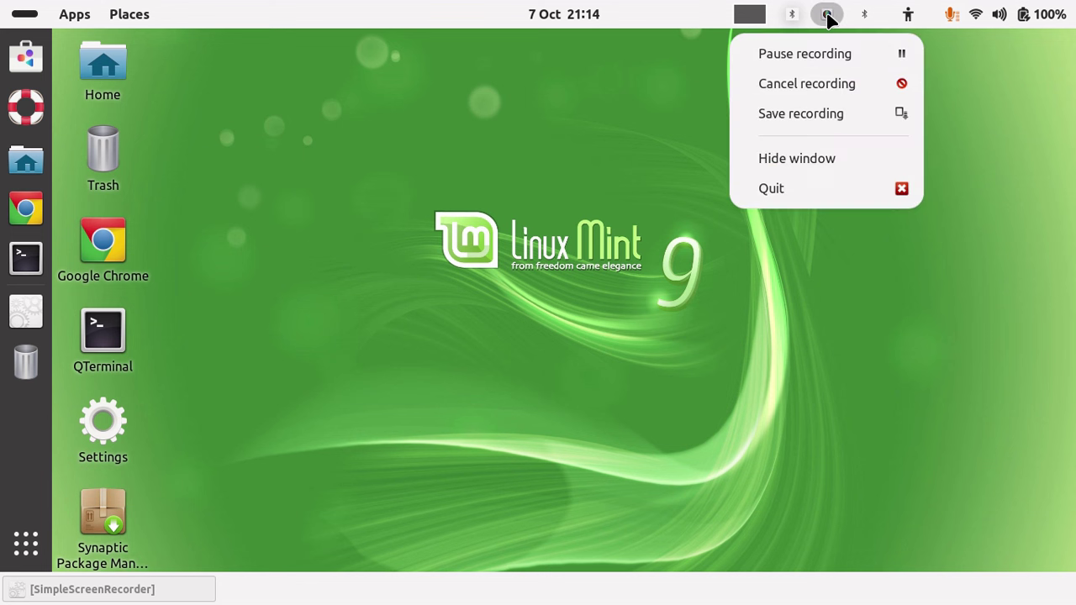